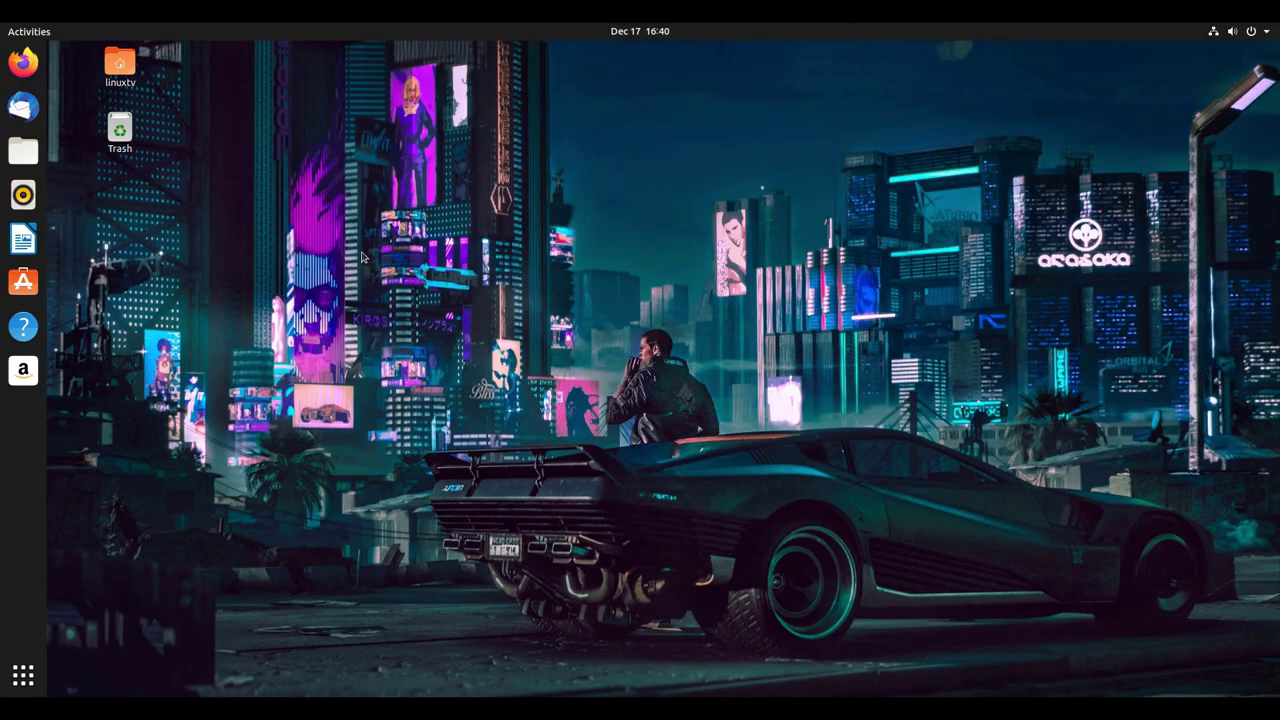
Step: Launch Settings by searching 'setting' in the overview, view its Bluetooth page, then close it
{"action": "left_click", "coordinate": [27, 33]}
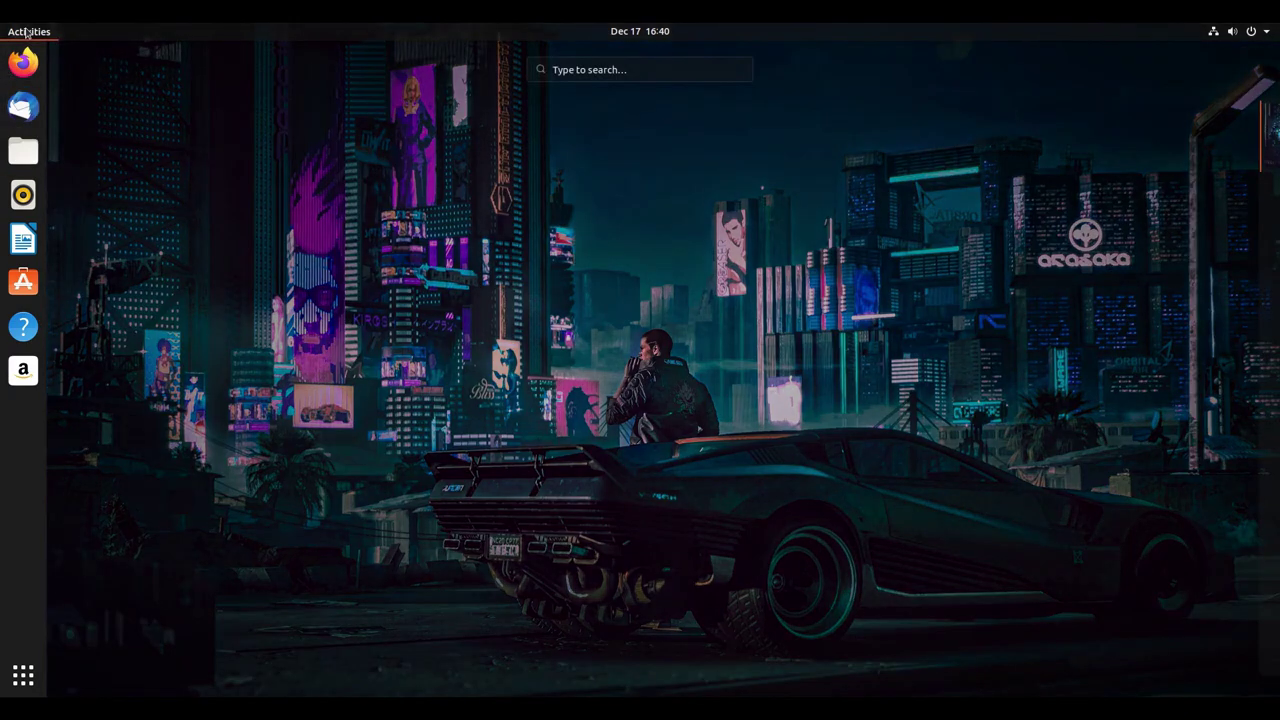
{"action": "type", "text": "settings"}
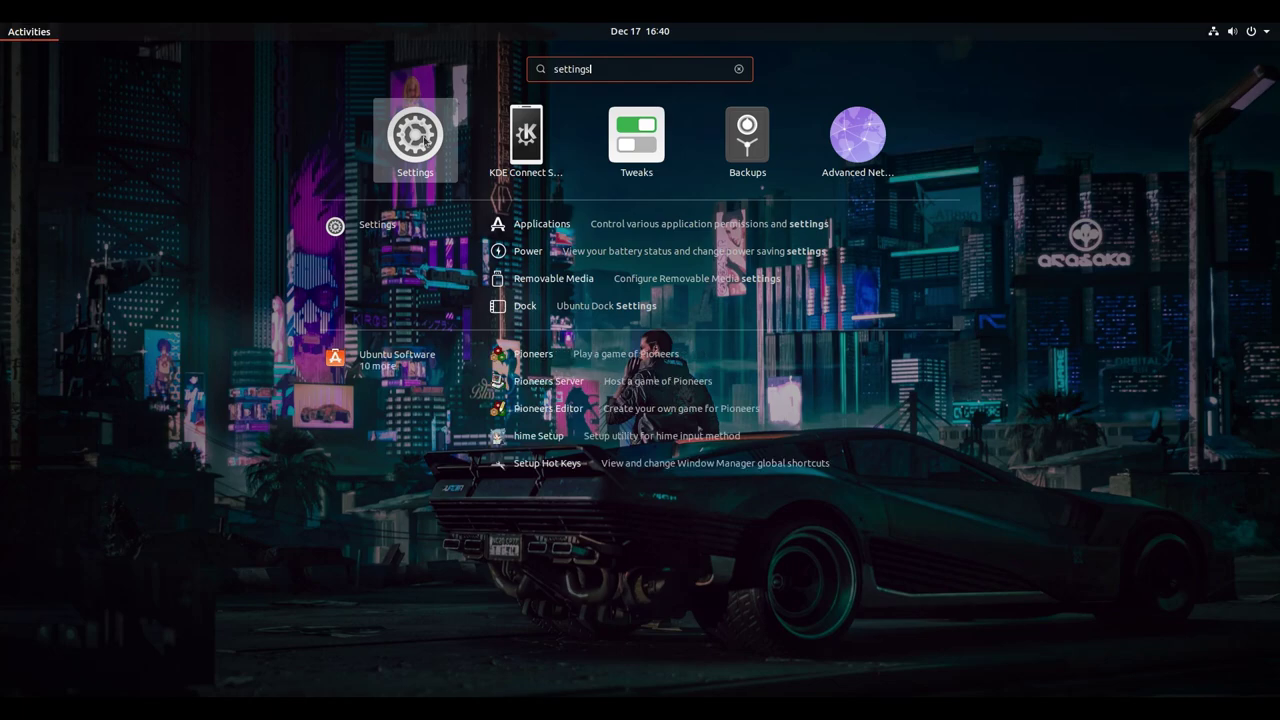
{"action": "left_click", "coordinate": [428, 140]}
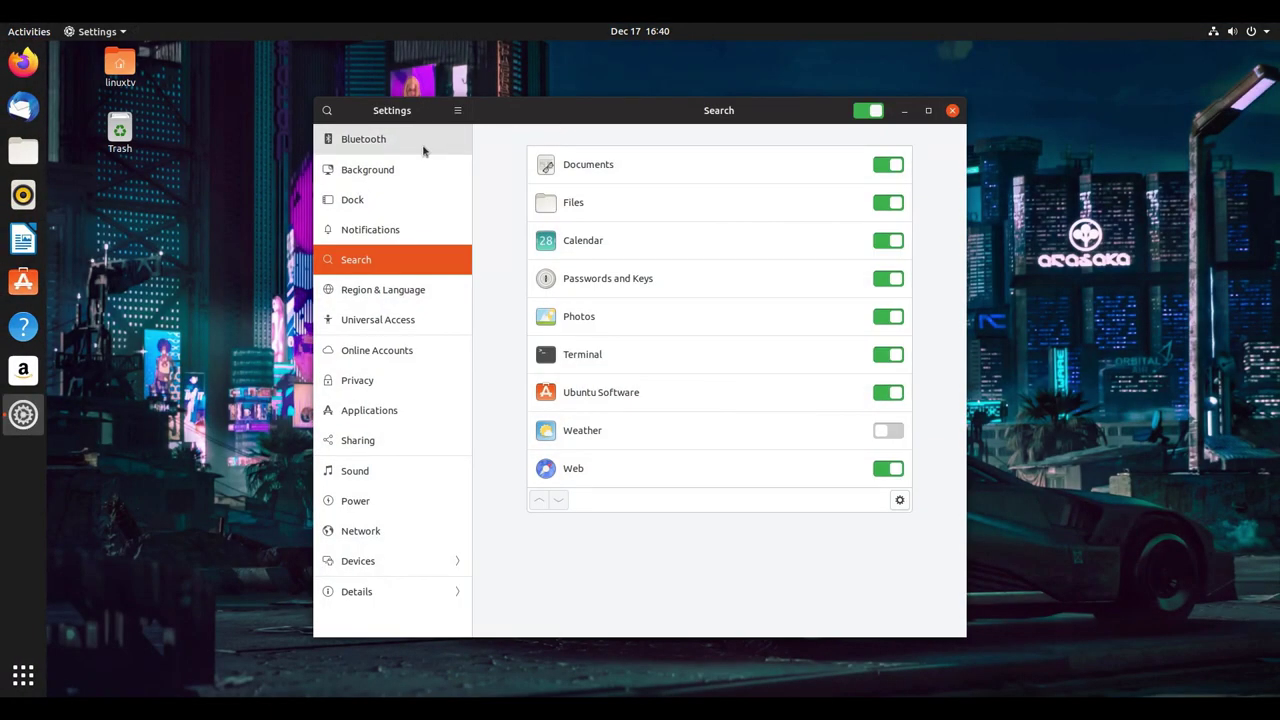
{"action": "left_click", "coordinate": [430, 140]}
{"action": "left_click_drag", "start_coordinate": [545, 121], "coordinate": [582, 122]}
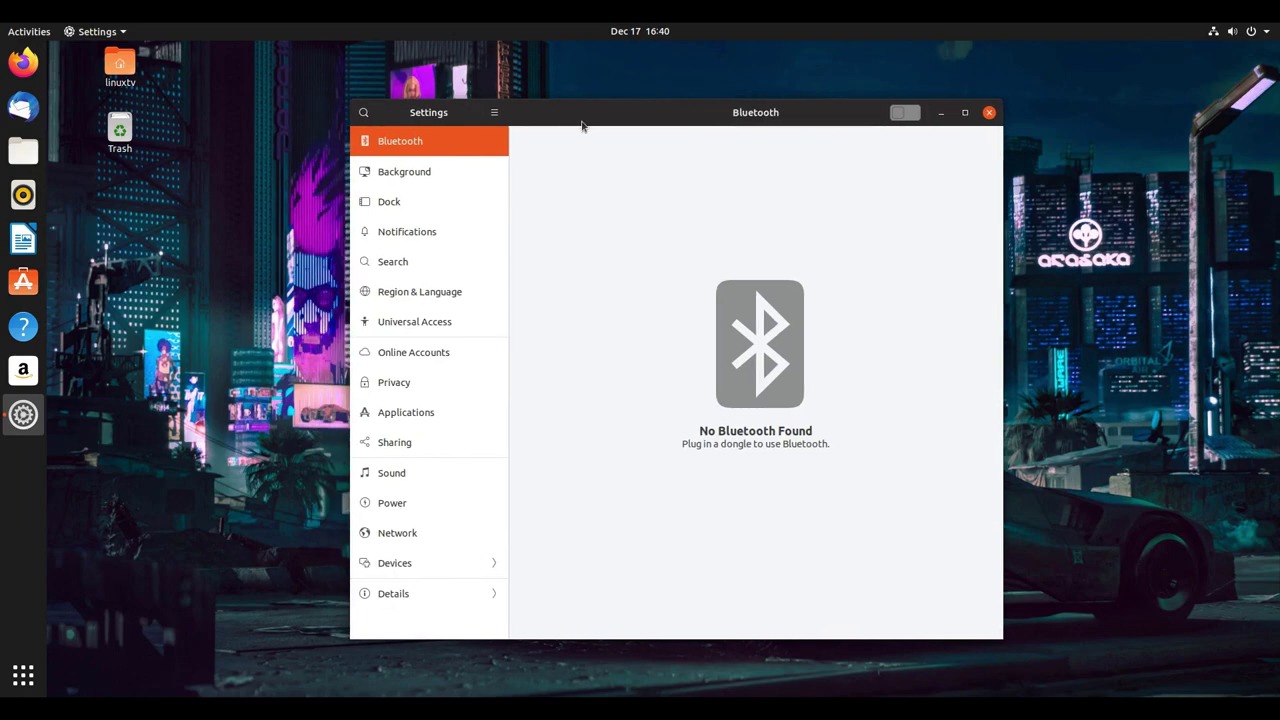
{"action": "left_click", "coordinate": [988, 113]}
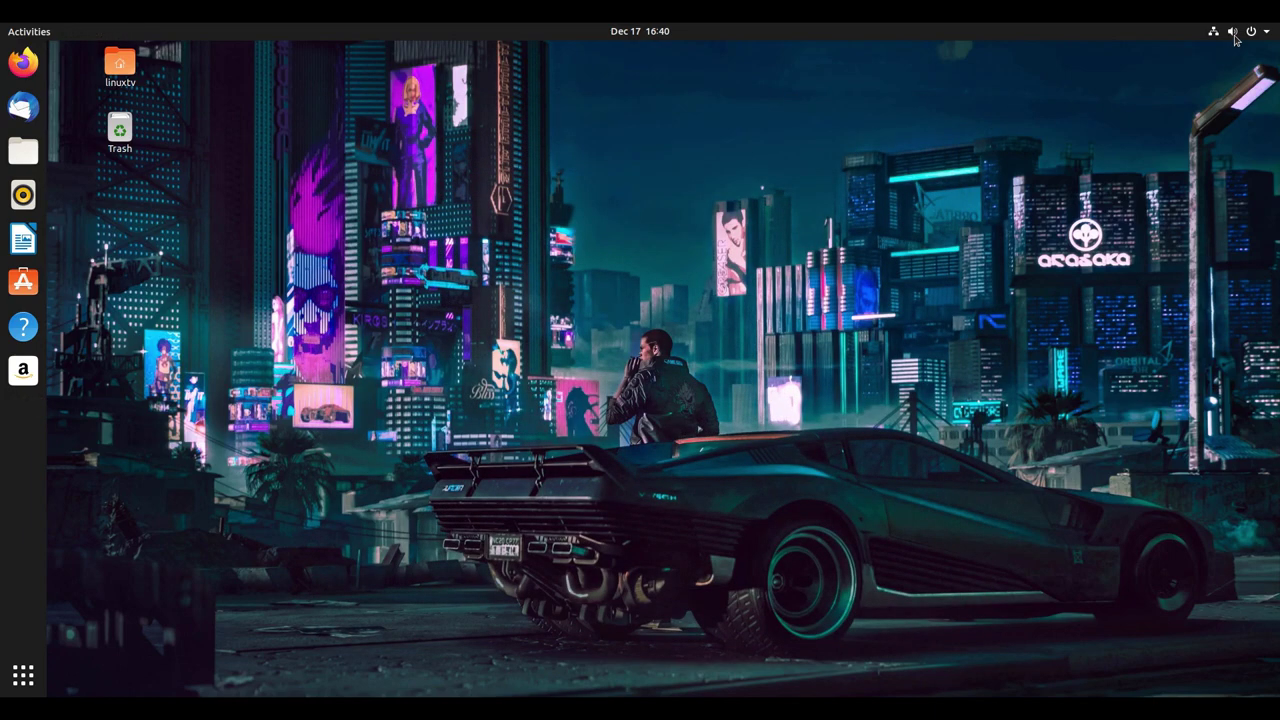
Step: Relaunch Settings from the top-right system menu and nudge its window slightly
{"action": "left_click", "coordinate": [1235, 34]}
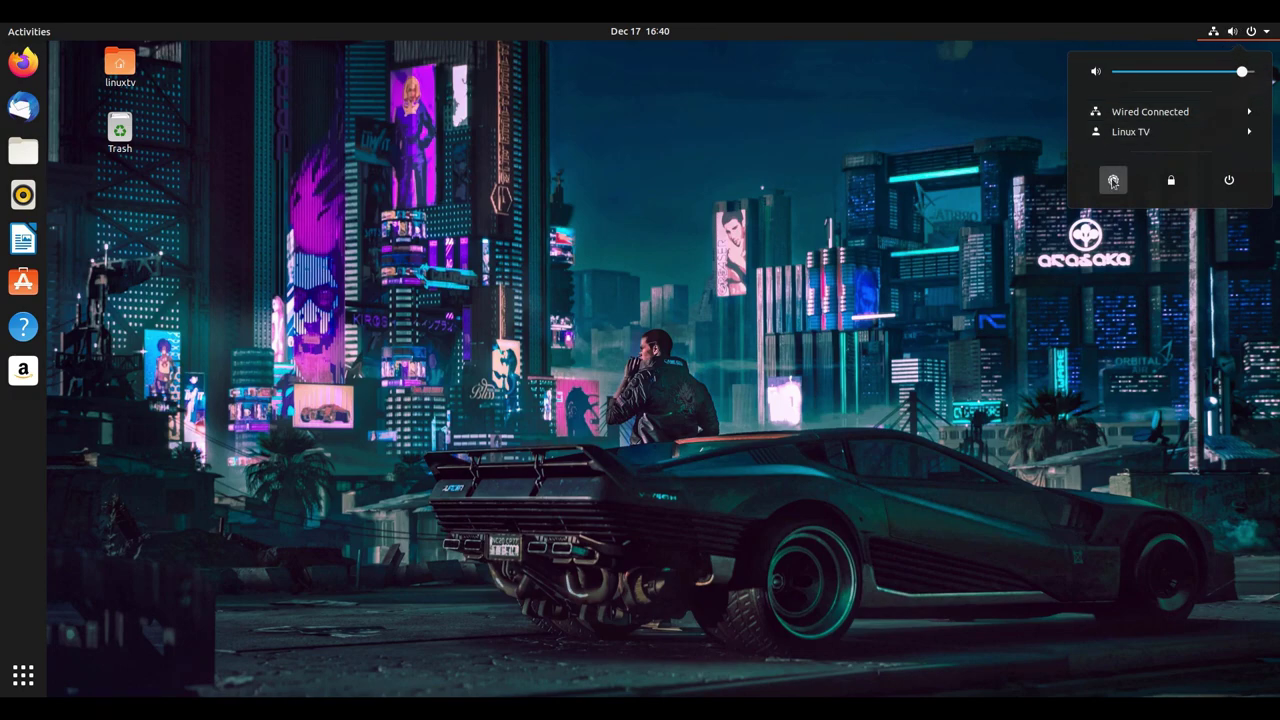
{"action": "left_click", "coordinate": [1115, 181]}
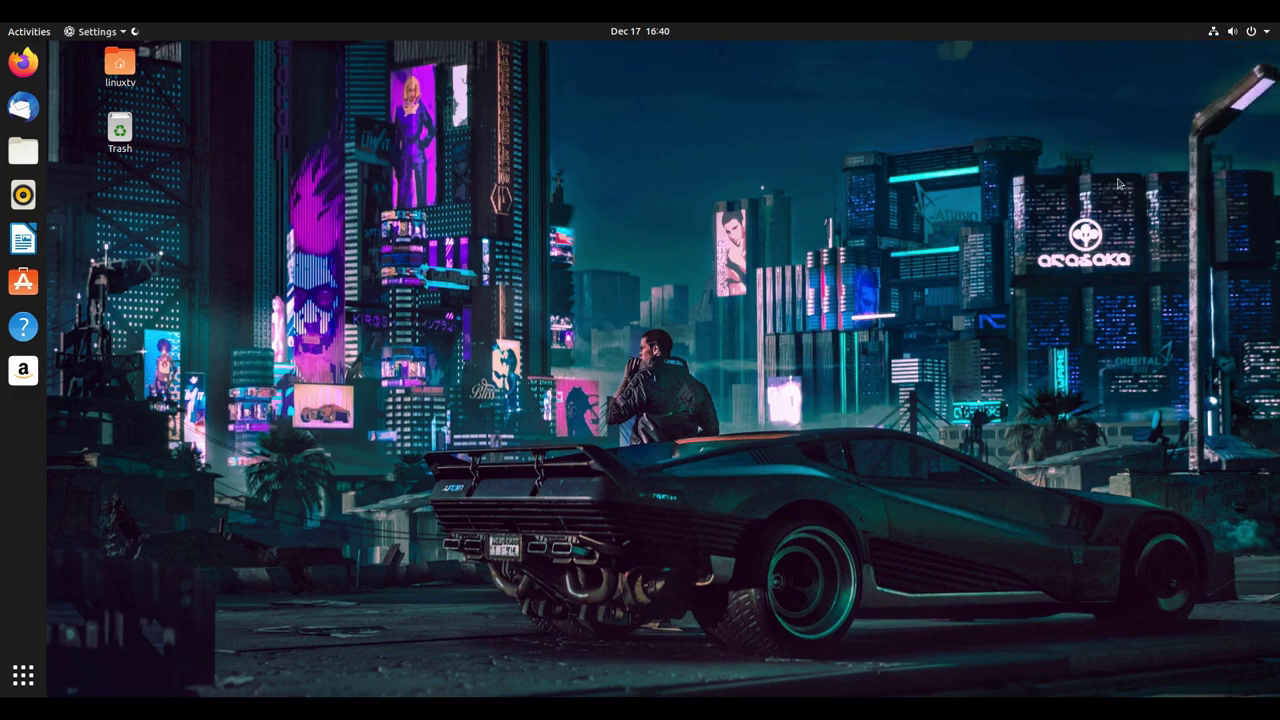
{"action": "left_click_drag", "start_coordinate": [663, 117], "coordinate": [659, 115]}
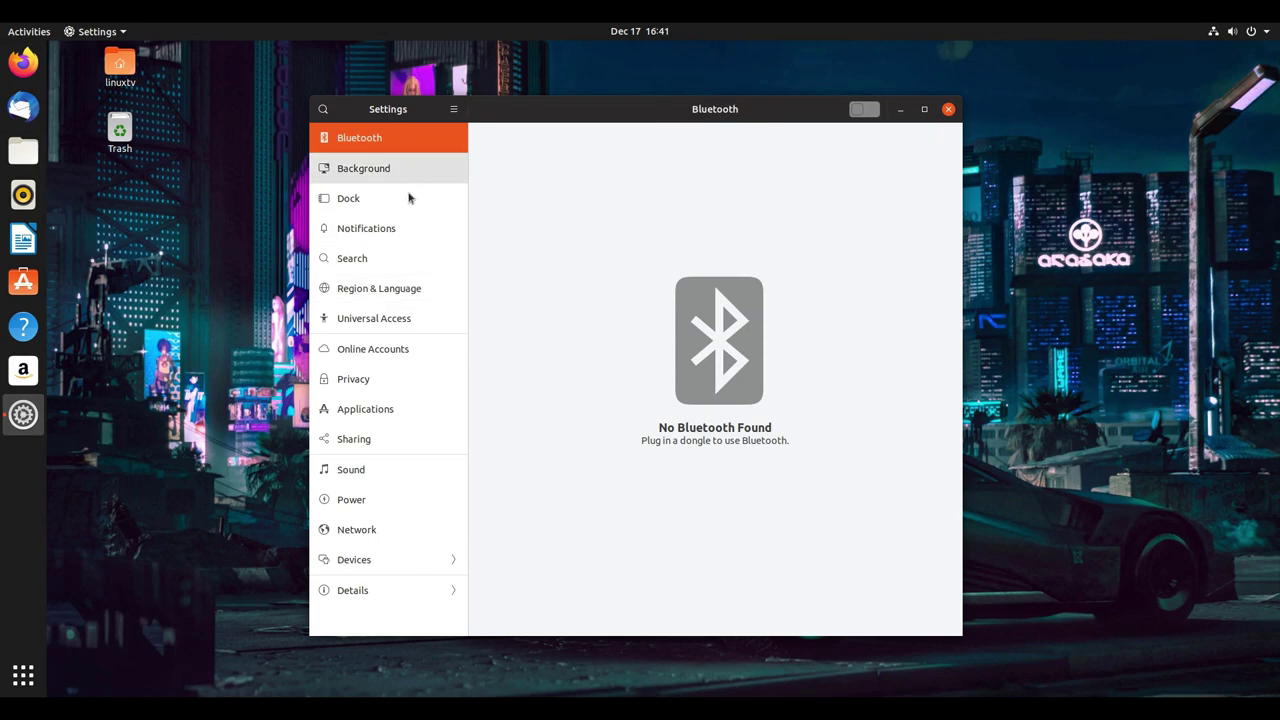
Step: Shift the Settings window slightly by its title bar
{"action": "left_click_drag", "start_coordinate": [530, 113], "coordinate": [526, 110]}
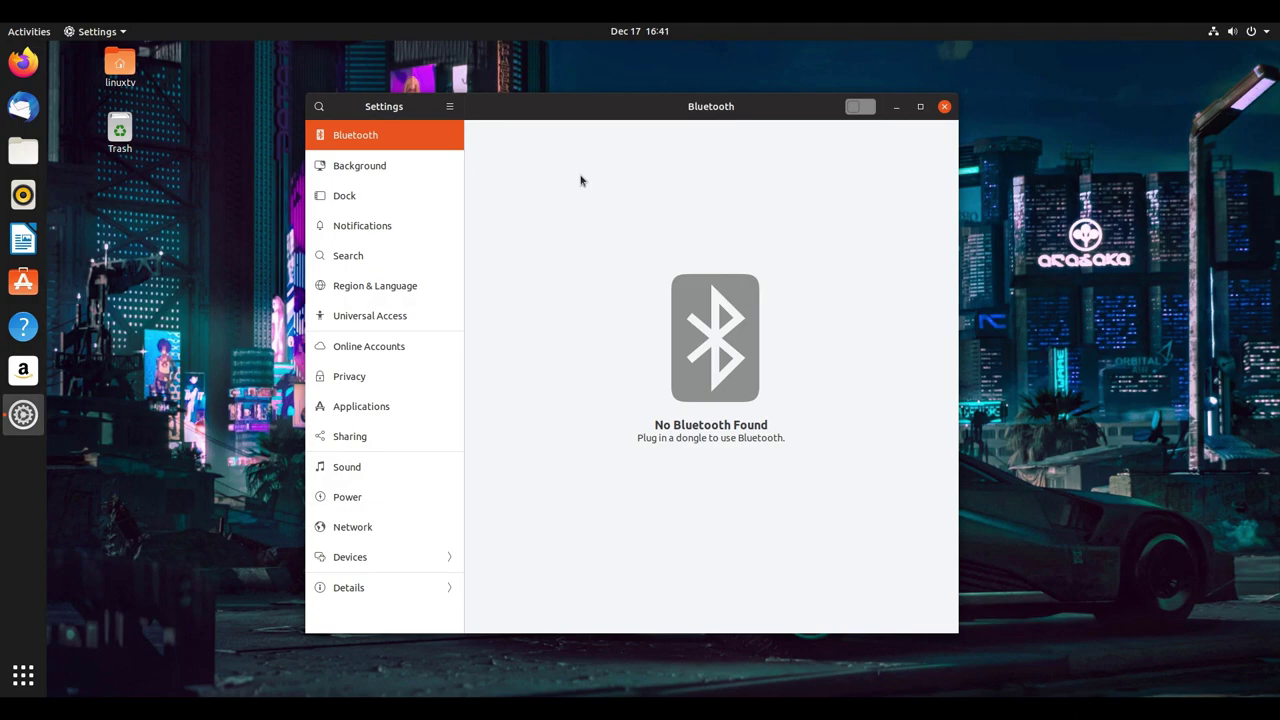
Step: Open the Background page, then lock the session and unlock it with the account password
{"action": "left_click", "coordinate": [411, 172]}
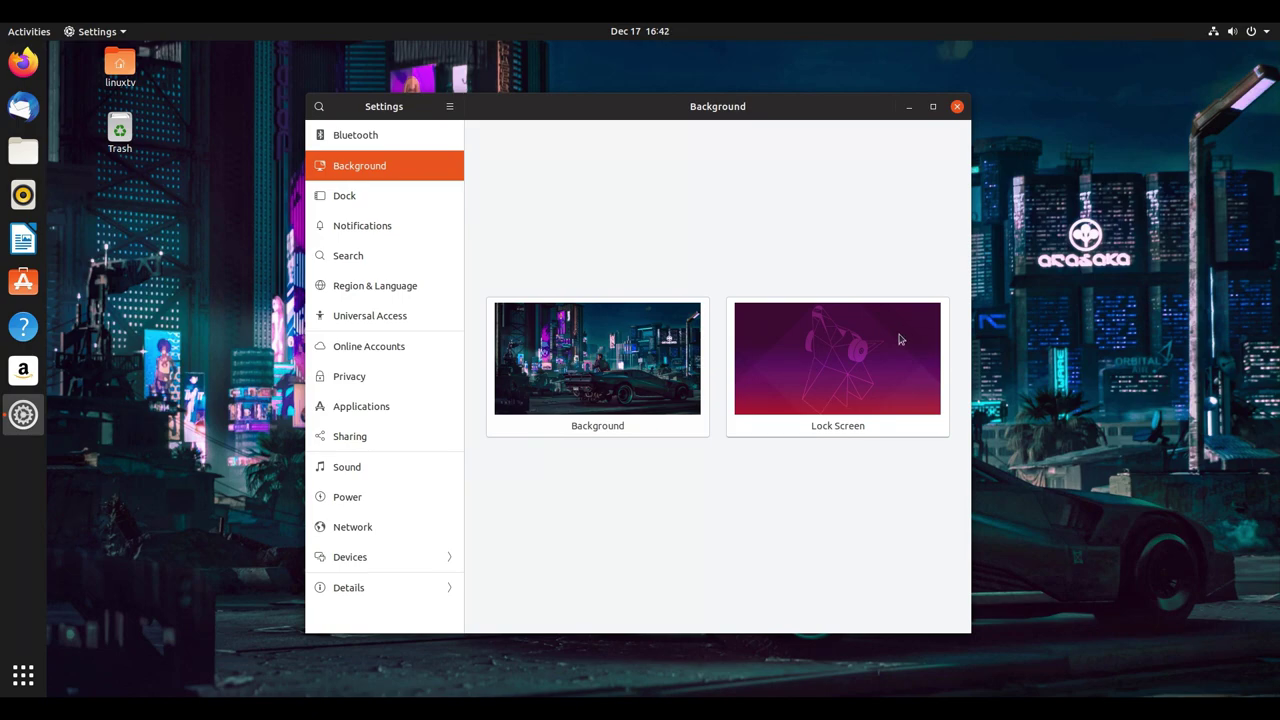
{"action": "left_click", "coordinate": [1248, 33]}
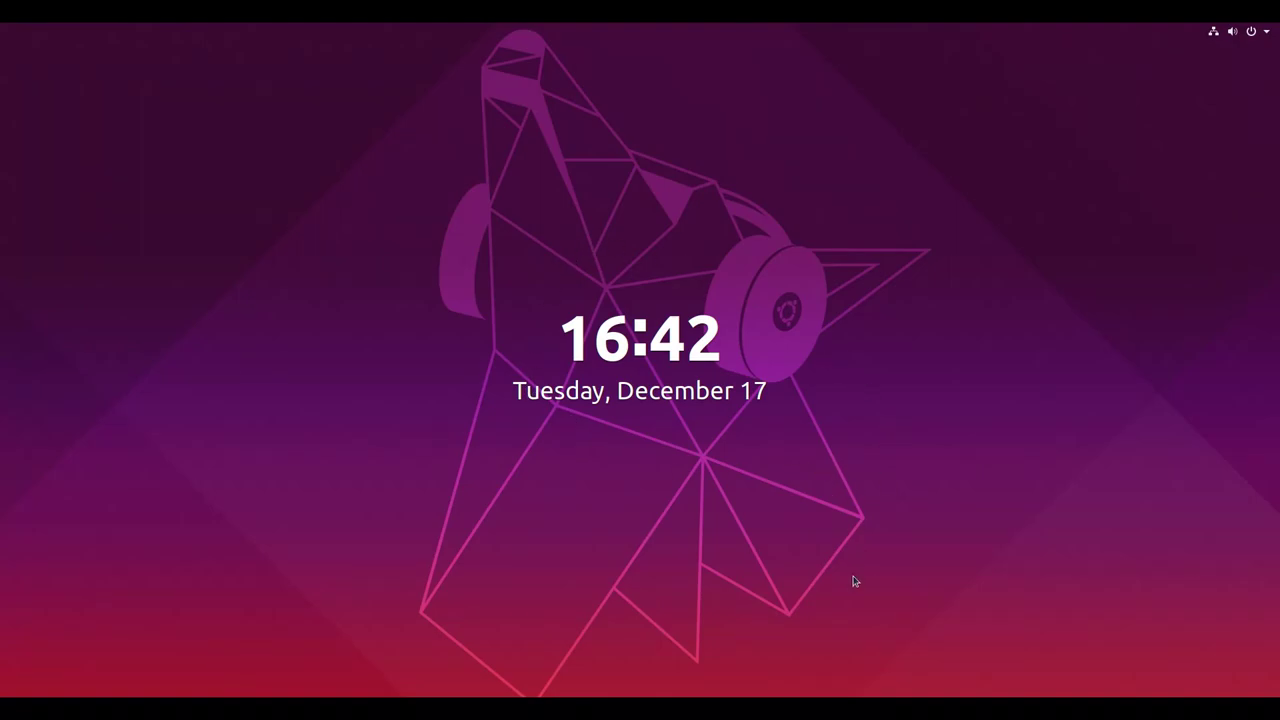
{"action": "left_click", "coordinate": [834, 658]}
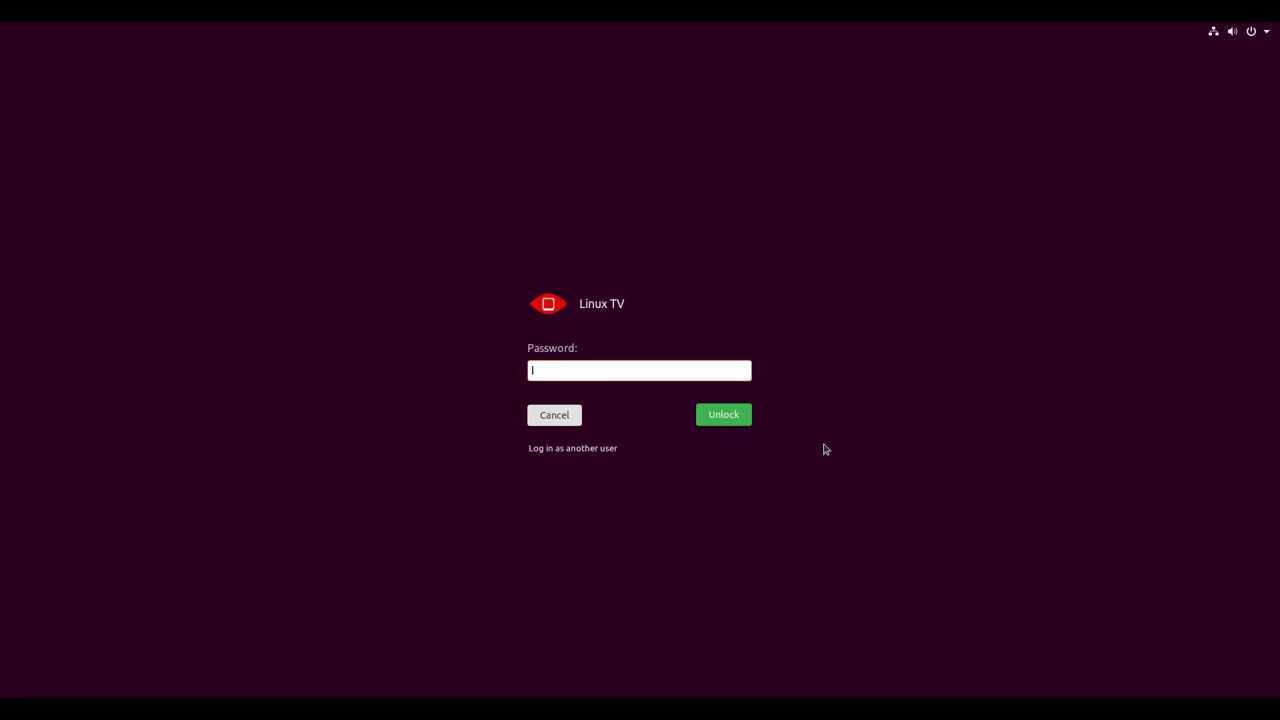
{"action": "type", "text": "••••"}
{"action": "key", "text": "Return"}
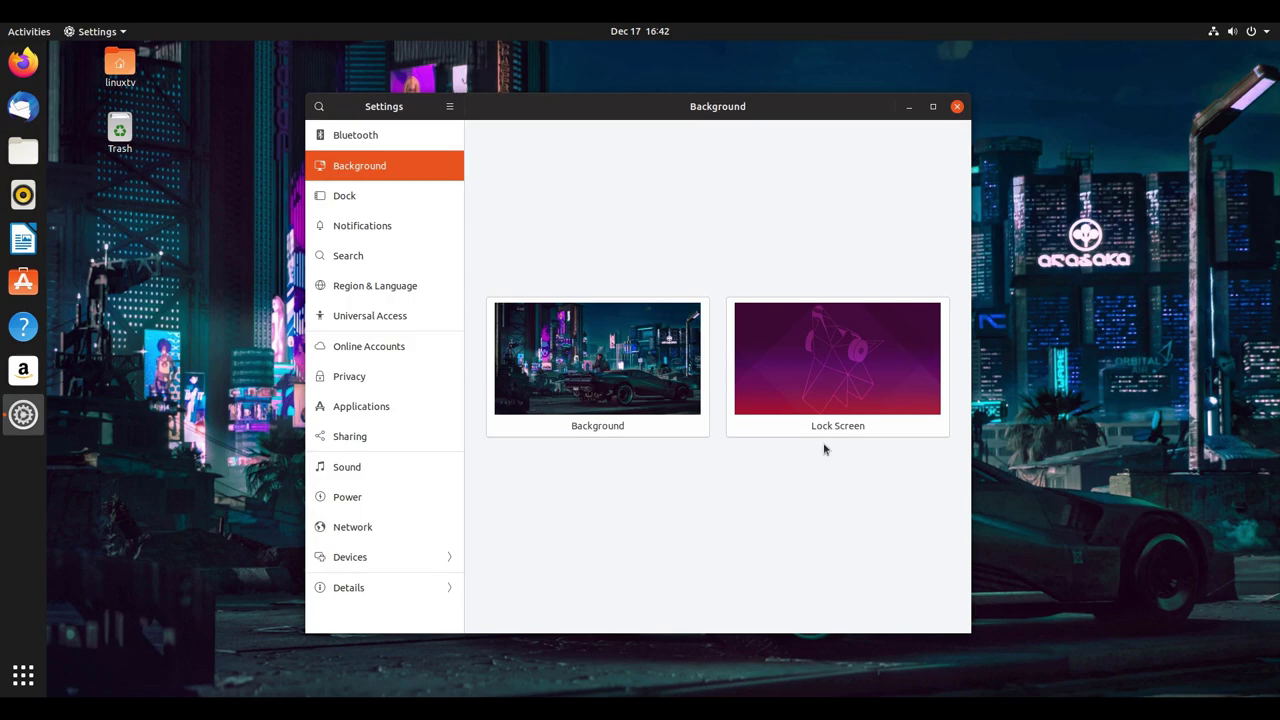
Step: Set the rope-on-beach photo as the lock screen wallpaper, then lock and unlock to view it
{"action": "left_click", "coordinate": [808, 358]}
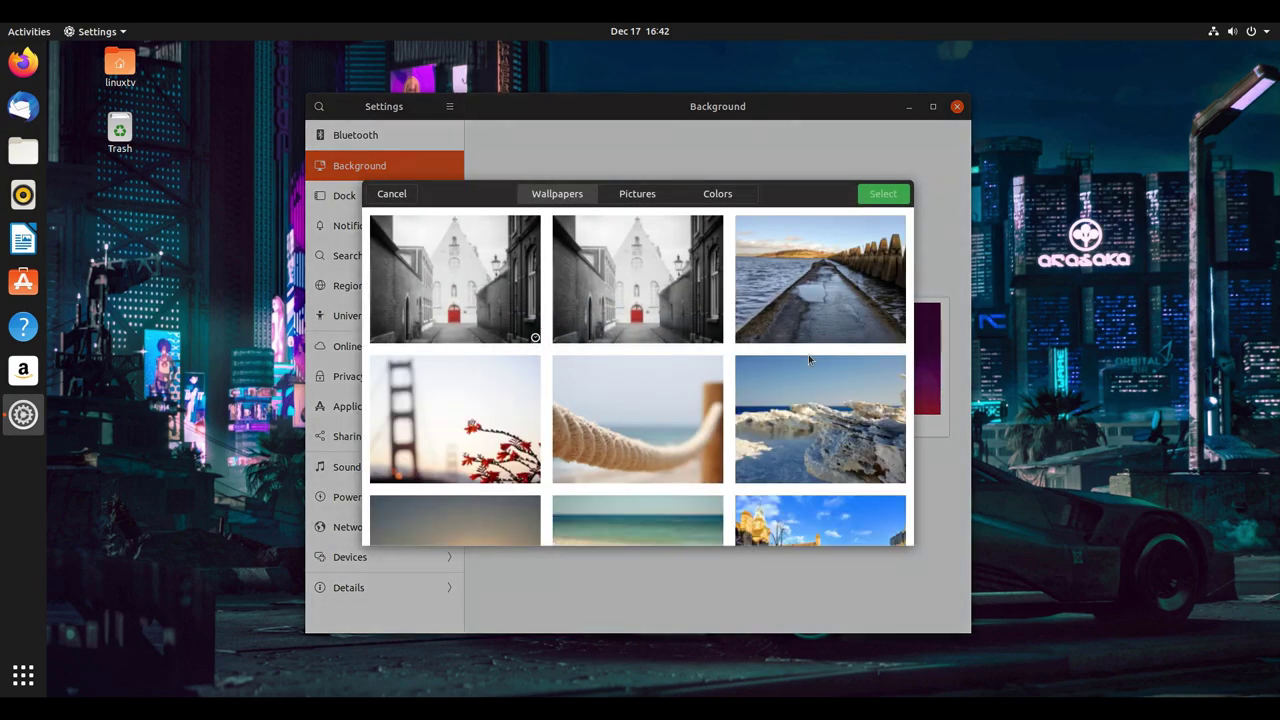
{"action": "scroll", "coordinate": [745, 320], "scroll_direction": "down", "scroll_amount": 5}
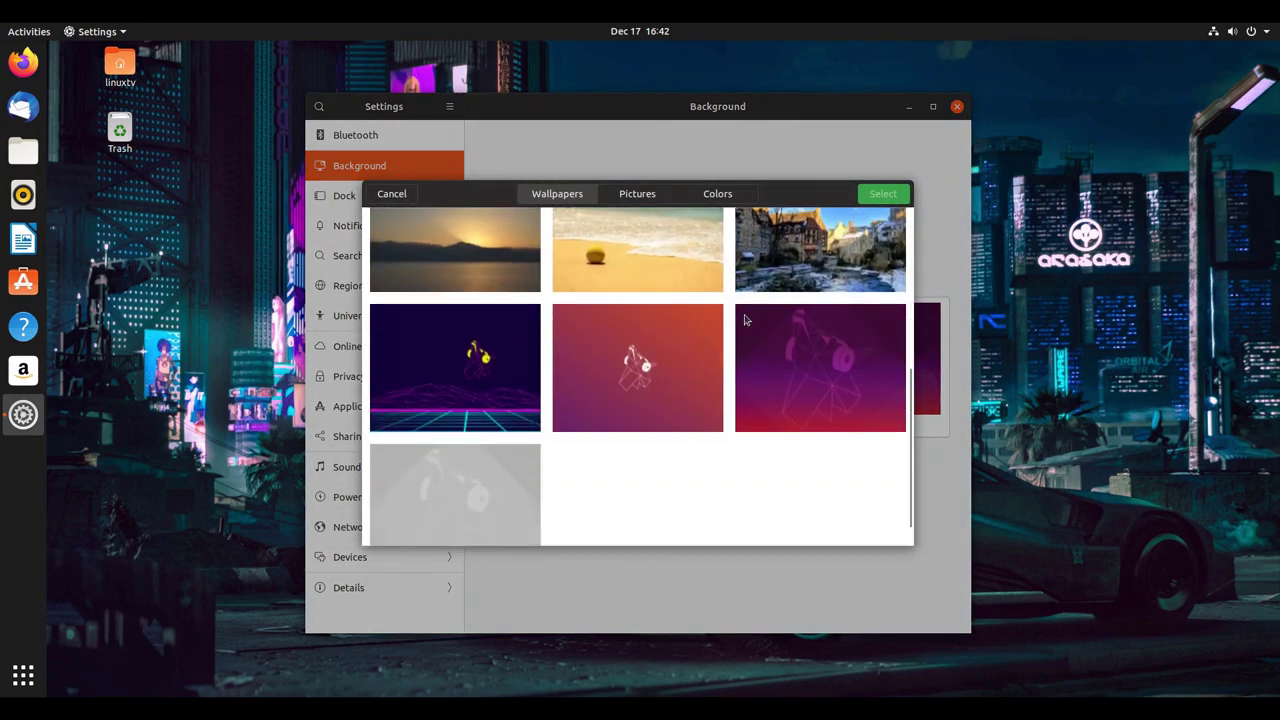
{"action": "scroll", "coordinate": [745, 320], "scroll_direction": "up", "scroll_amount": 10}
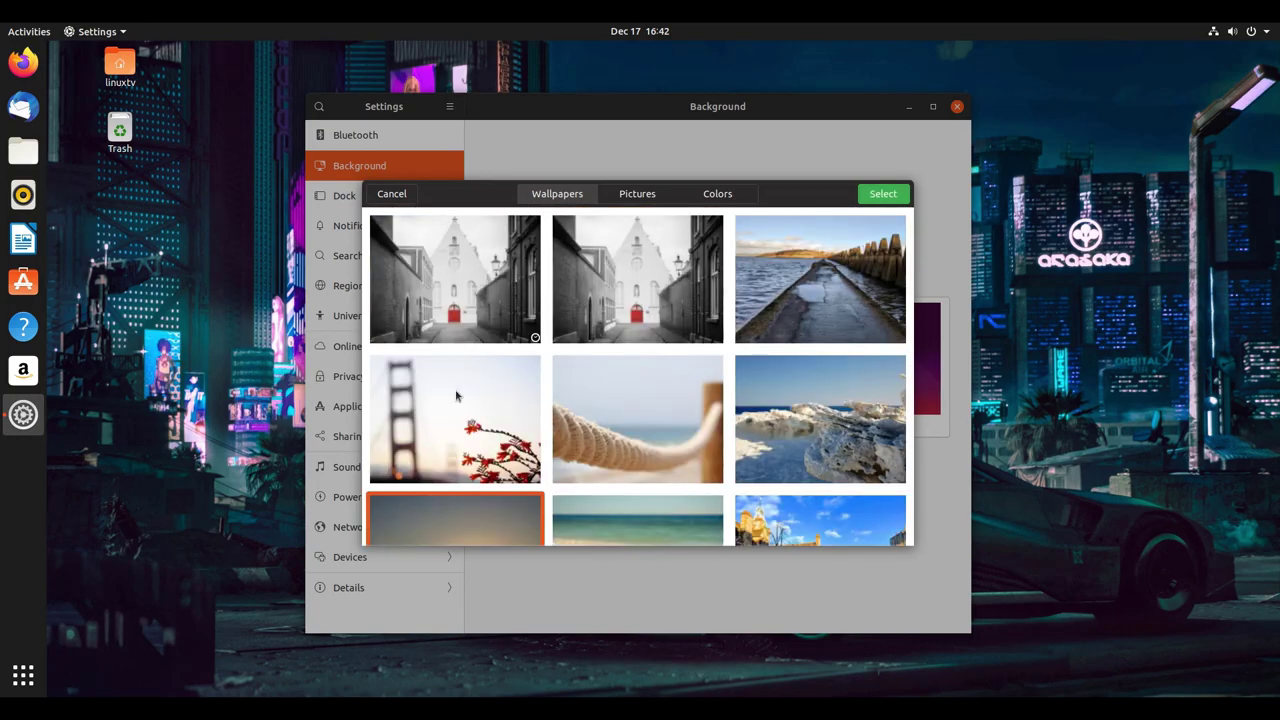
{"action": "left_click", "coordinate": [649, 420]}
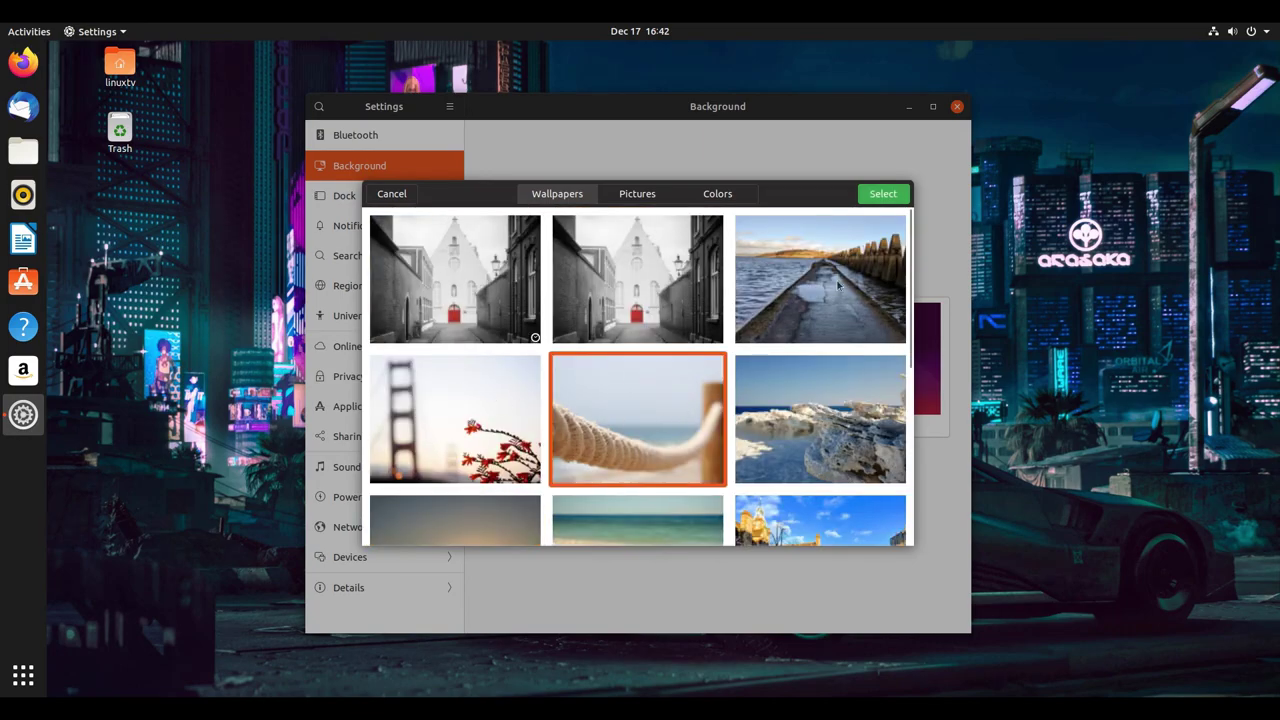
{"action": "left_click", "coordinate": [886, 196]}
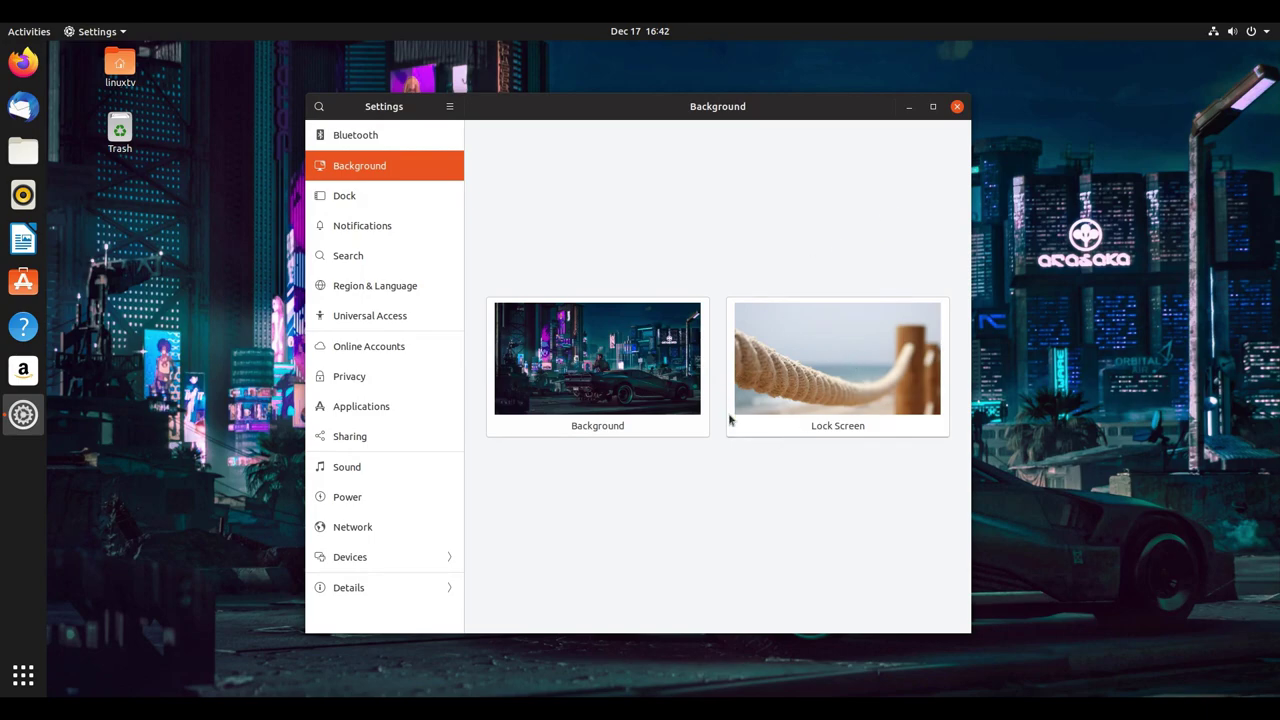
{"action": "left_click", "coordinate": [1218, 35]}
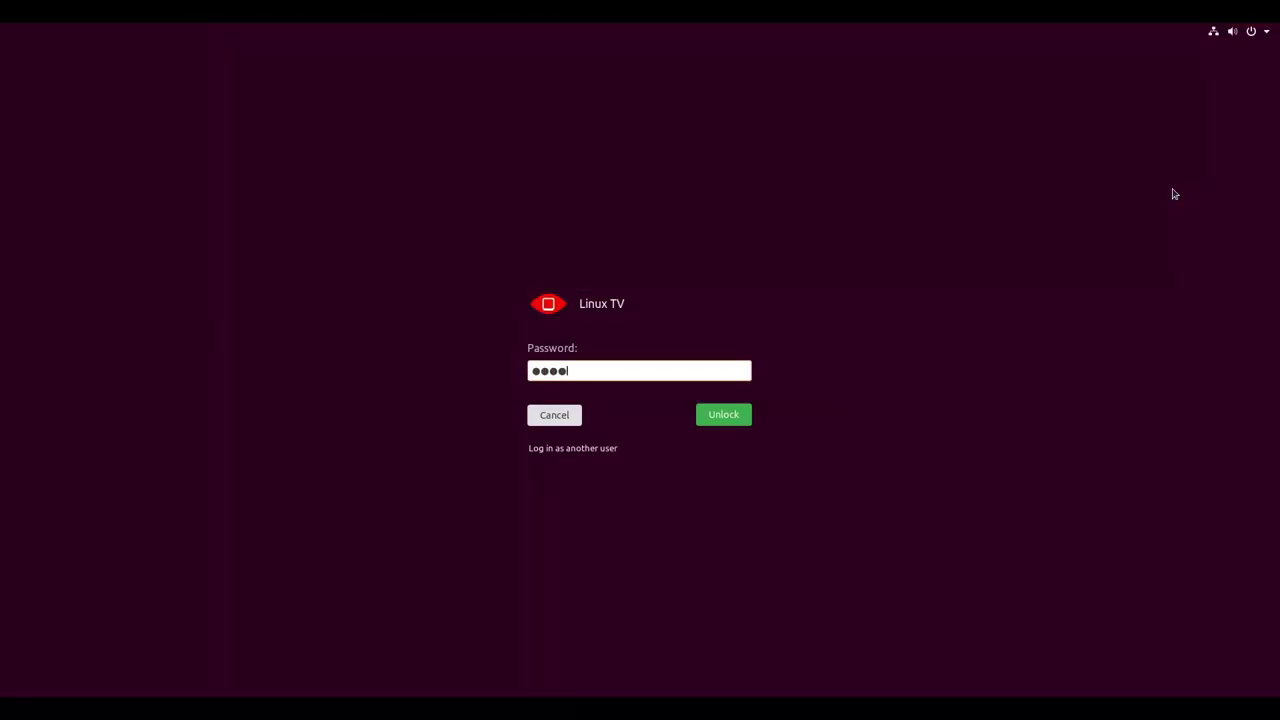
{"action": "key", "text": "Return"}
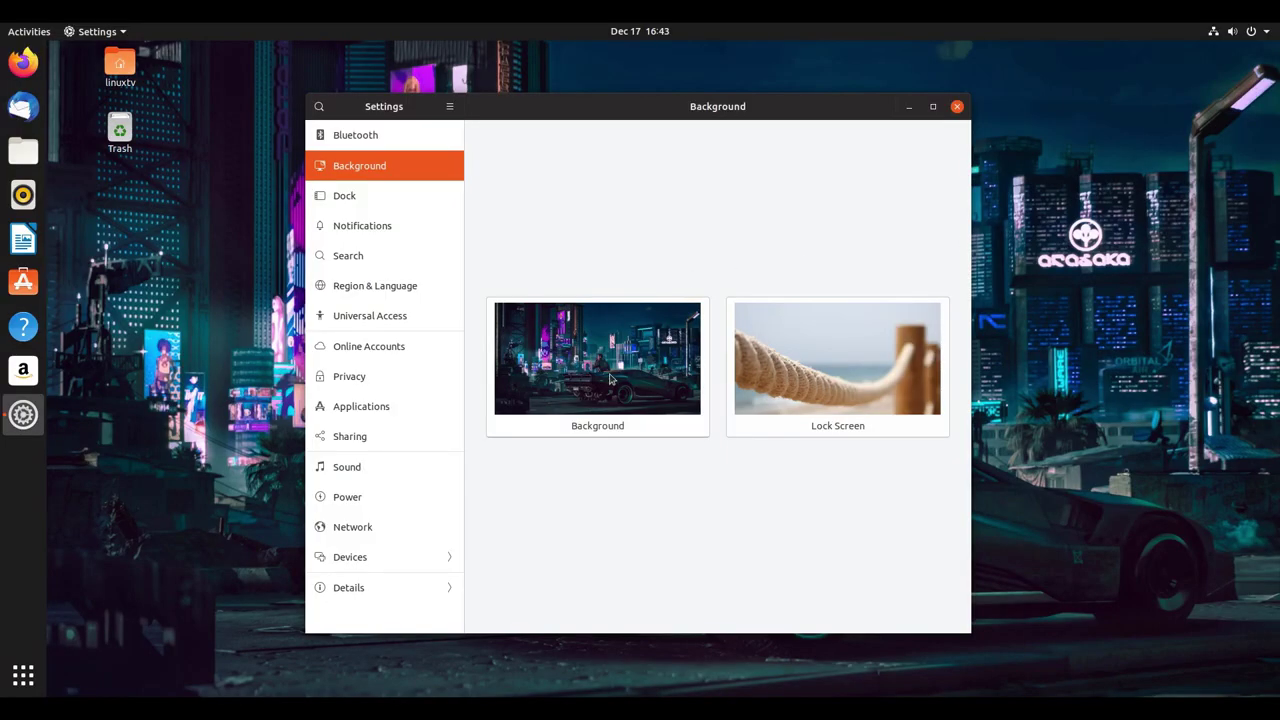
Step: Open the desktop background chooser and show its Pictures collection
{"action": "left_click", "coordinate": [611, 378]}
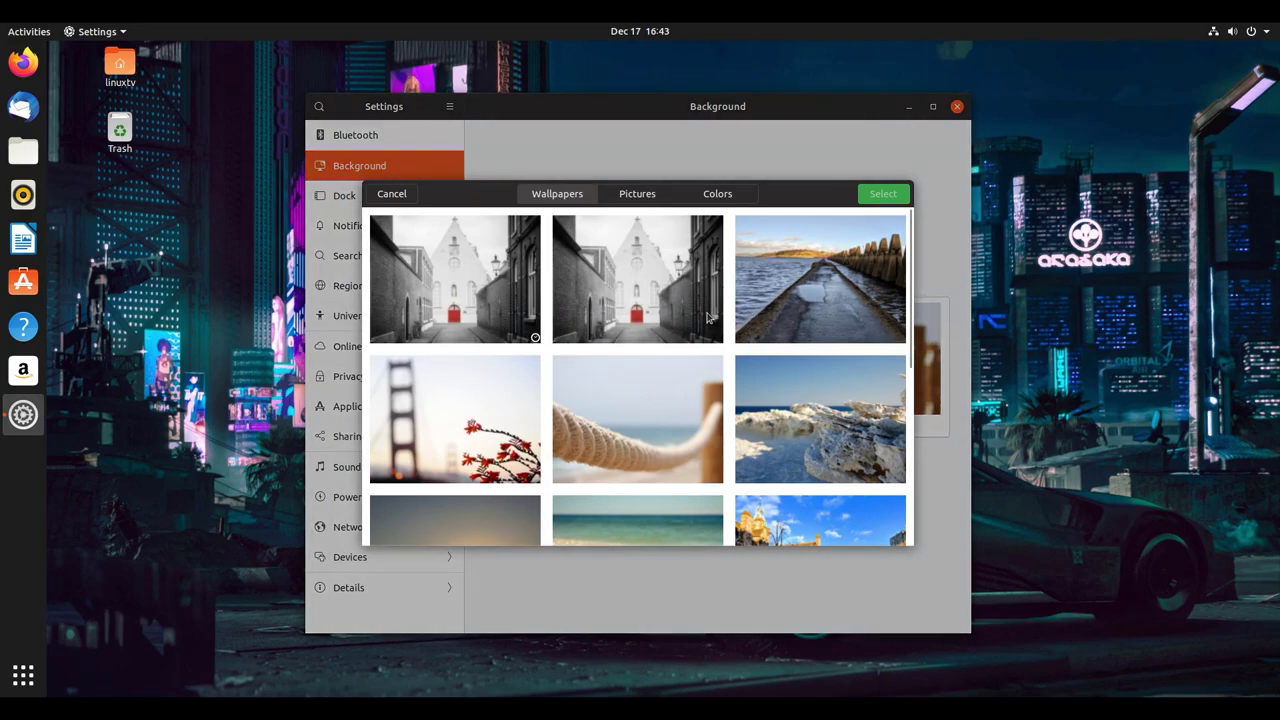
{"action": "scroll", "coordinate": [708, 318], "scroll_direction": "down", "scroll_amount": 6}
{"action": "scroll", "coordinate": [708, 318], "scroll_direction": "up", "scroll_amount": 6}
{"action": "left_click", "coordinate": [638, 194]}
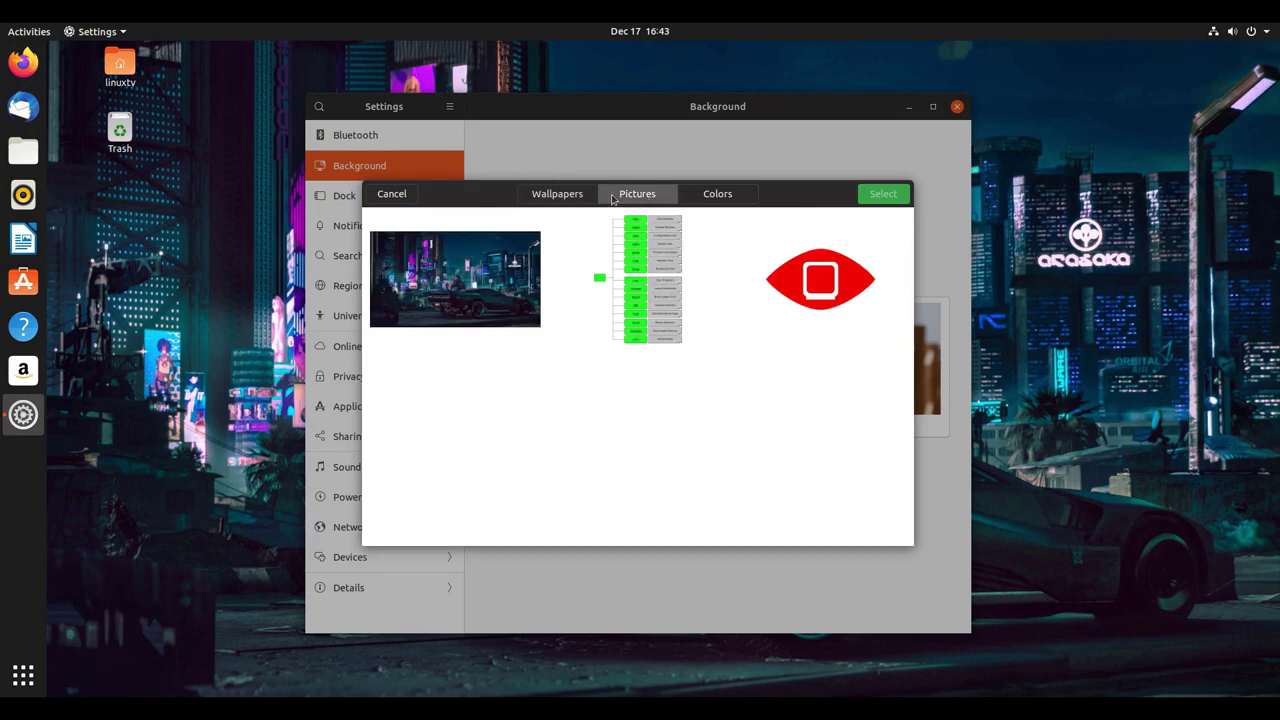
Step: In Files, open the Pictures folder and preview 676037.jpg, then close the image viewer
{"action": "left_click", "coordinate": [17, 150]}
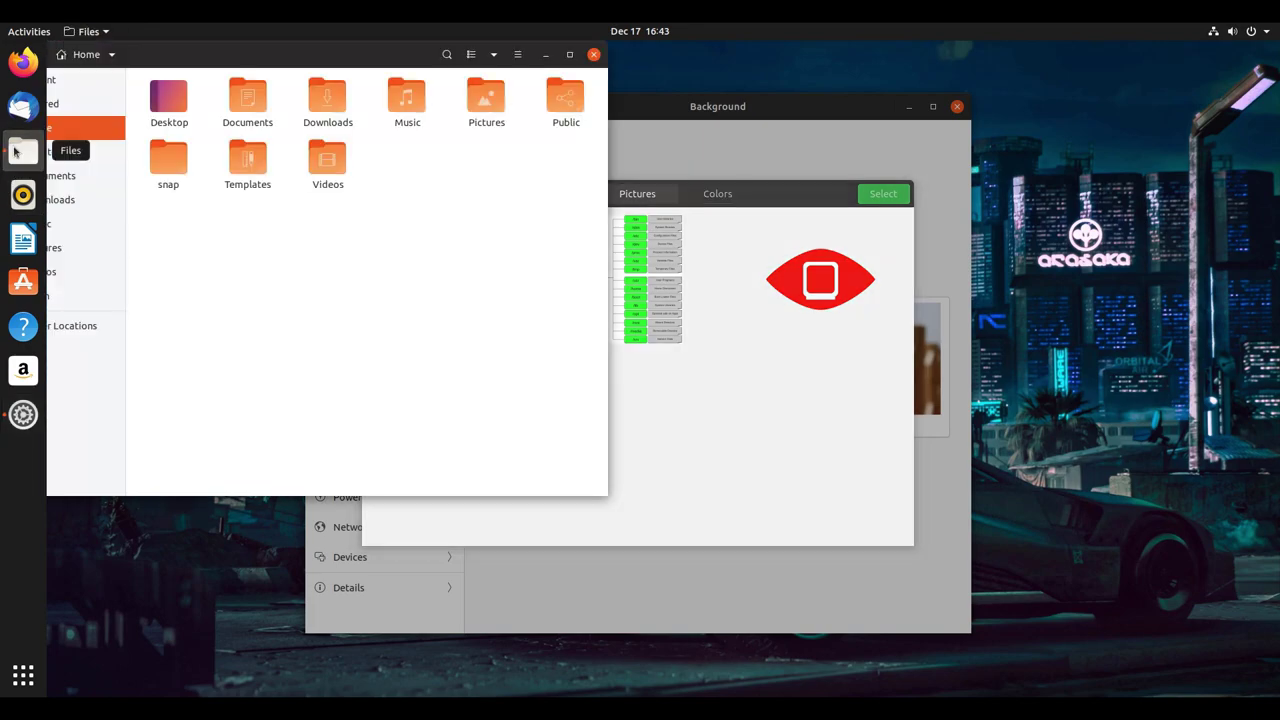
{"action": "left_click_drag", "start_coordinate": [321, 58], "coordinate": [908, 195]}
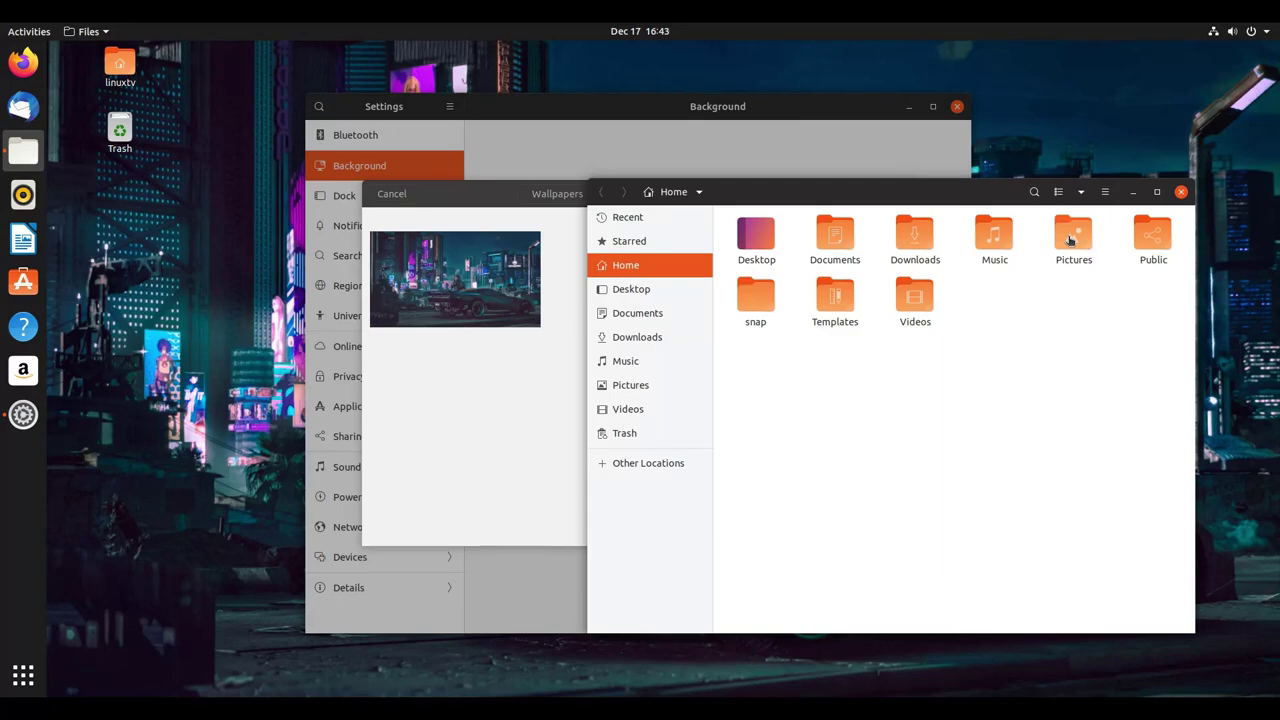
{"action": "double_click", "coordinate": [1070, 240]}
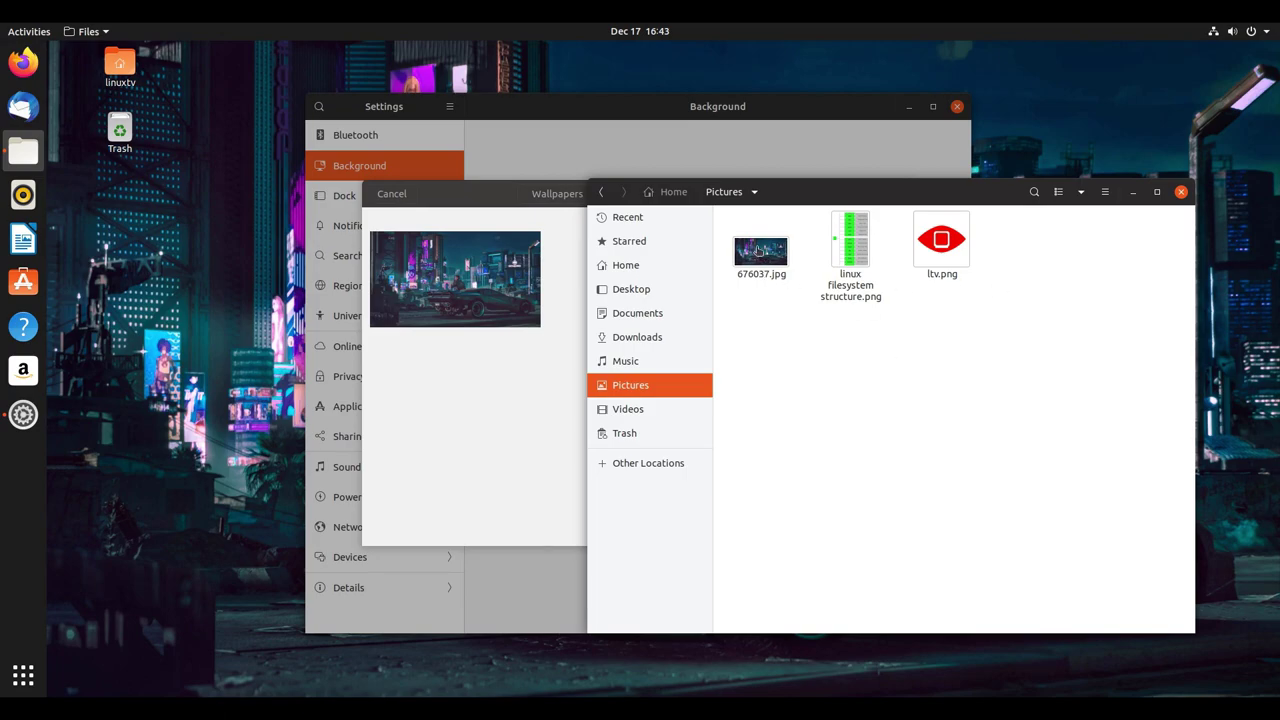
{"action": "double_click", "coordinate": [758, 252]}
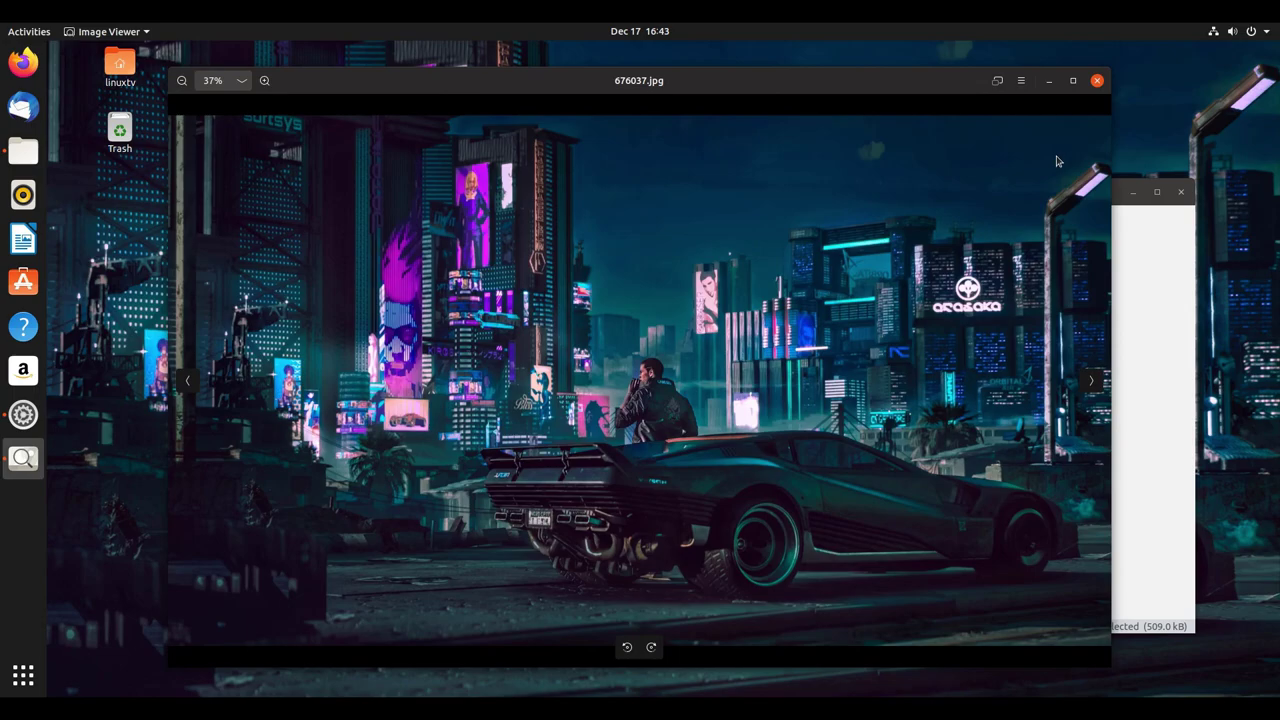
{"action": "left_click", "coordinate": [1097, 81]}
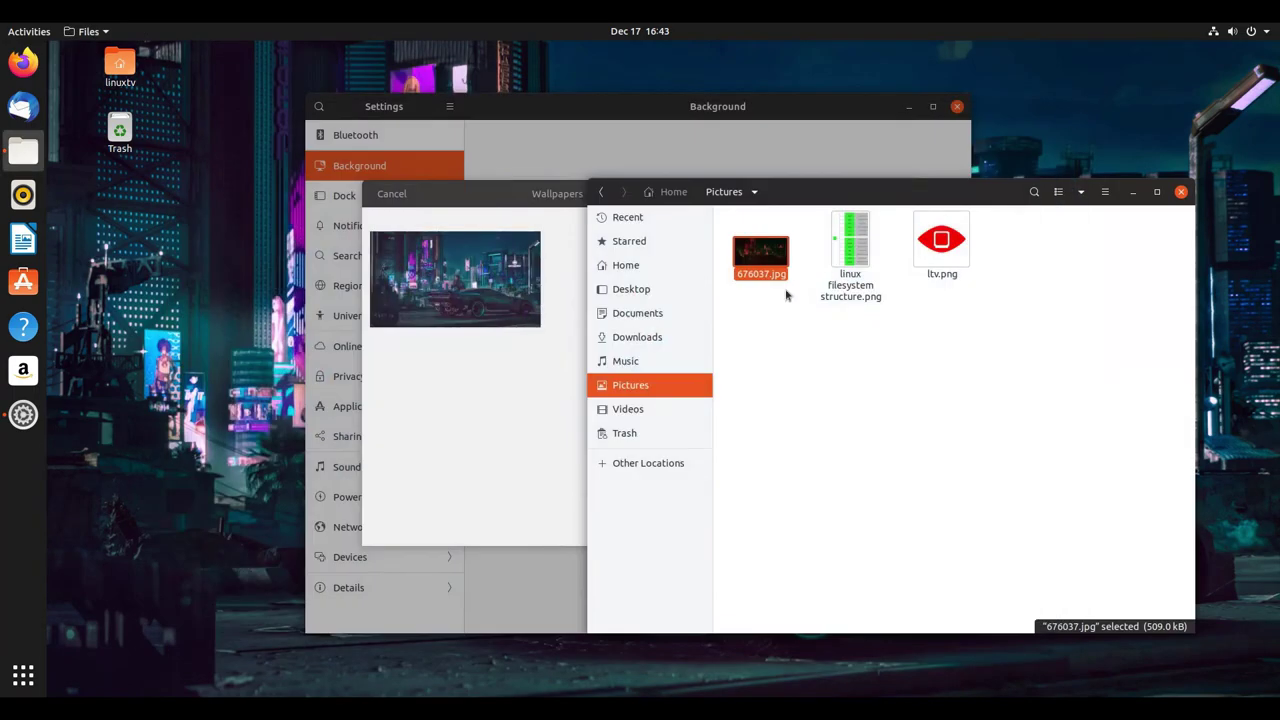
Step: Close Files and set a solid purple colour as the desktop background
{"action": "left_click", "coordinate": [1180, 193]}
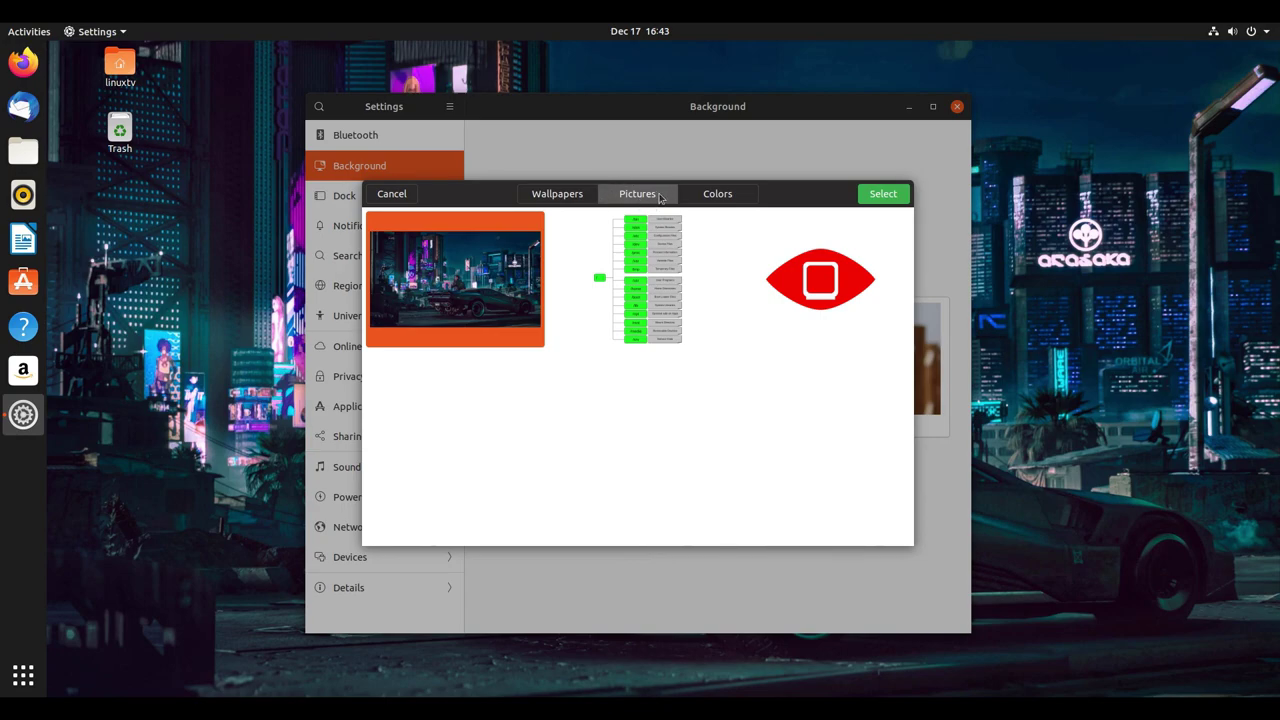
{"action": "left_click", "coordinate": [717, 196]}
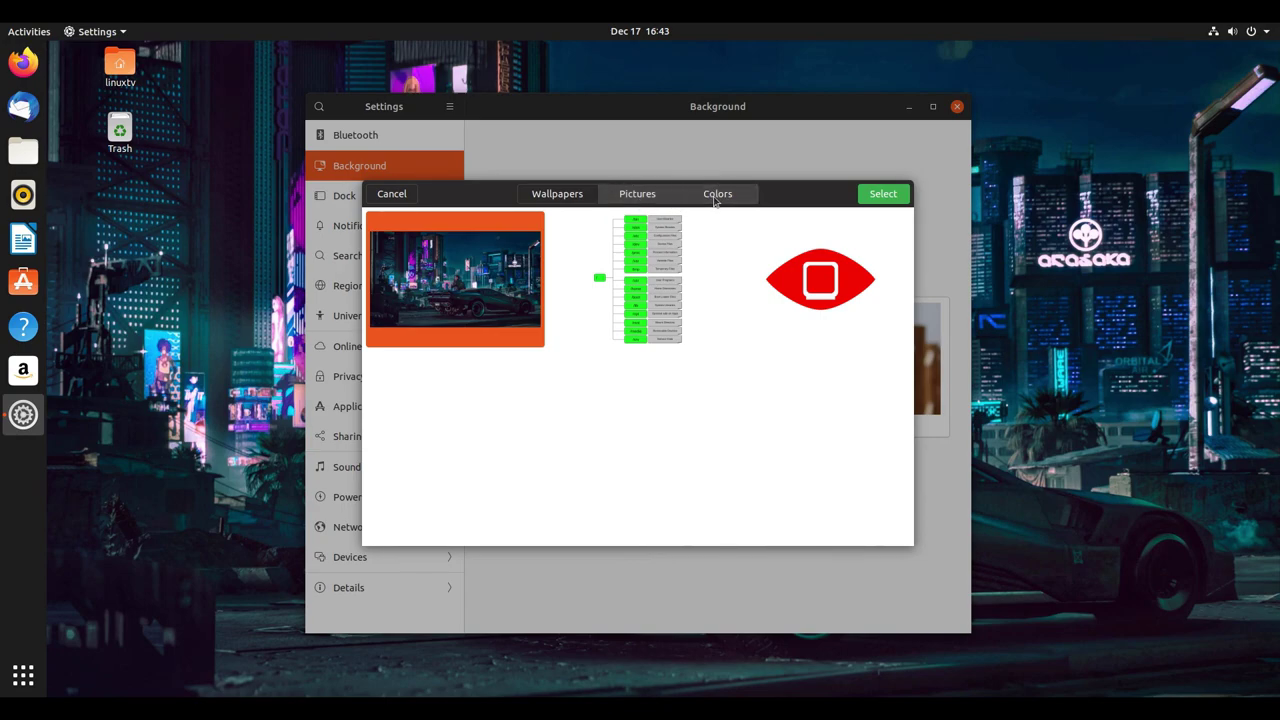
{"action": "scroll", "coordinate": [778, 287], "scroll_direction": "down", "scroll_amount": 5}
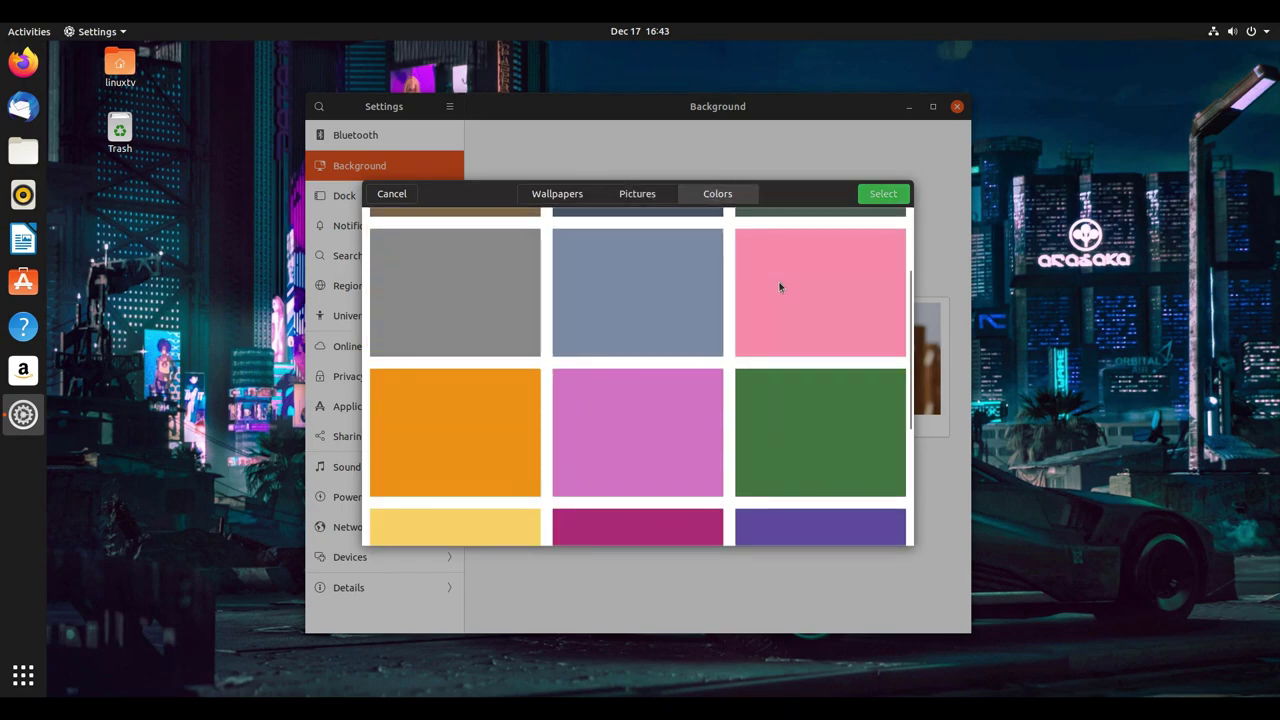
{"action": "left_click", "coordinate": [794, 343]}
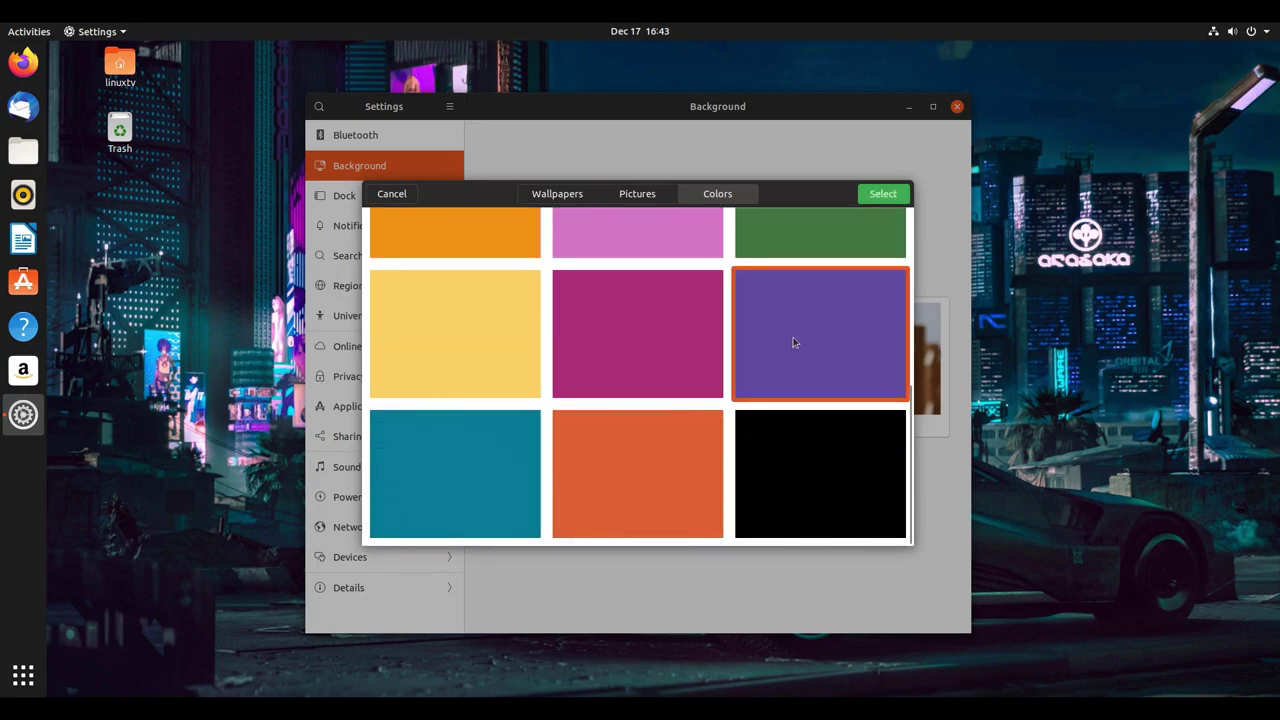
{"action": "left_click", "coordinate": [882, 196]}
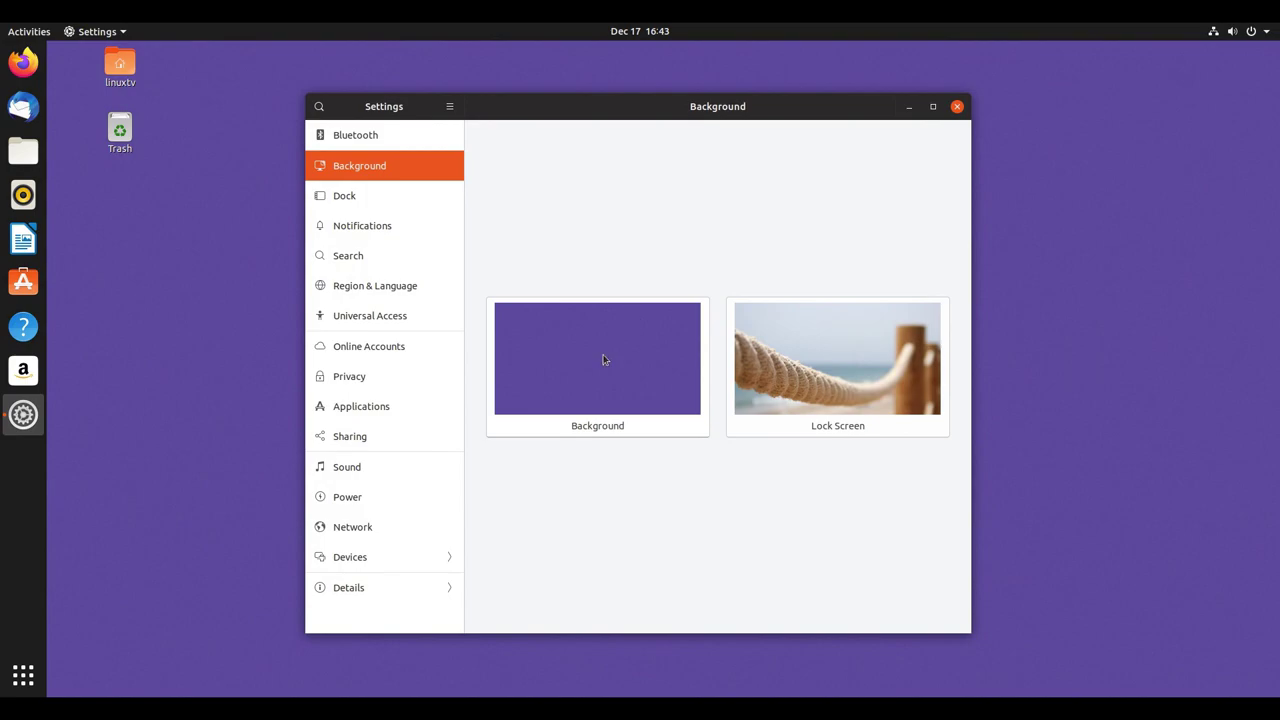
Step: Switch the desktop background back to the night city picture from Pictures
{"action": "left_click", "coordinate": [602, 359]}
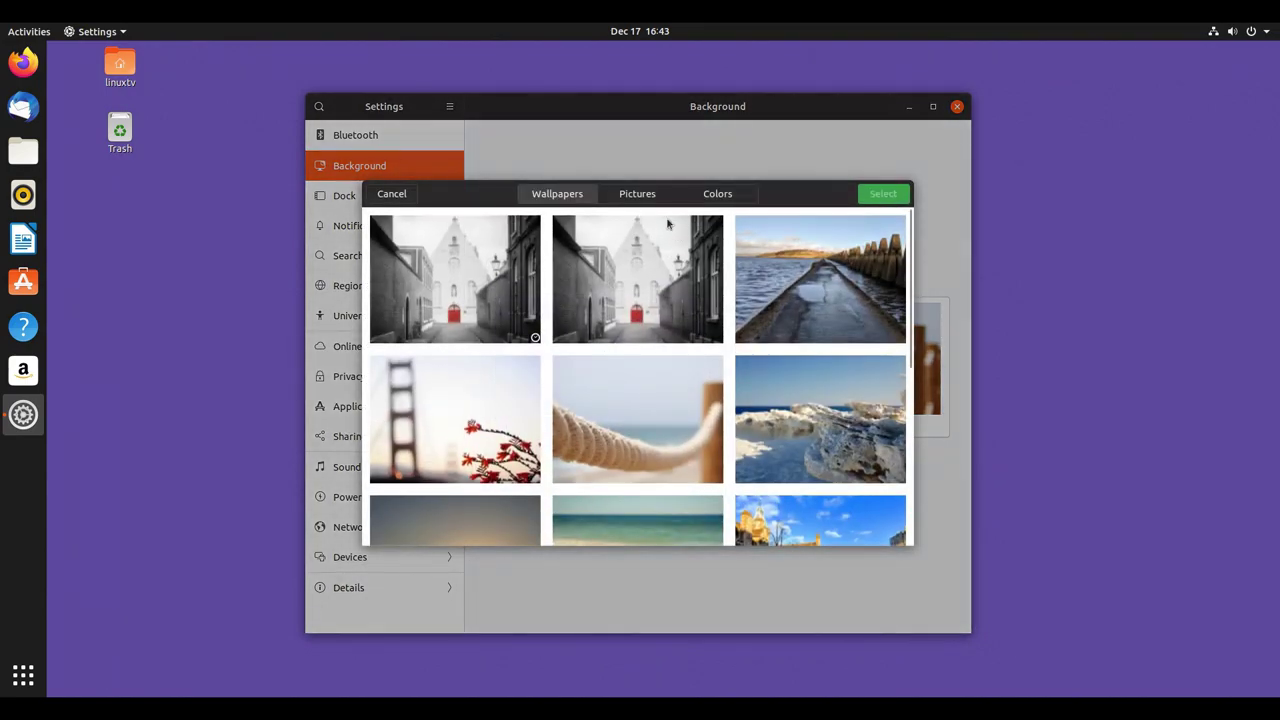
{"action": "left_click", "coordinate": [636, 193]}
{"action": "left_click", "coordinate": [497, 285]}
{"action": "left_click", "coordinate": [883, 194]}
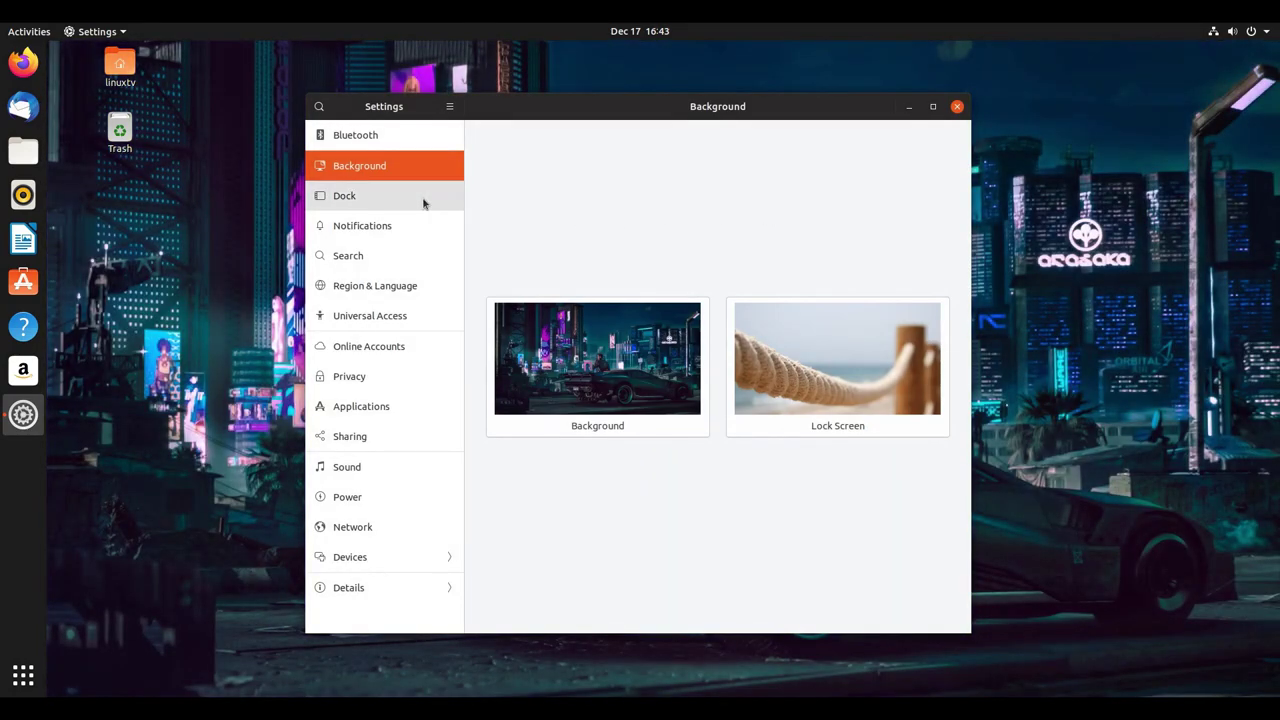
Step: Turn on Auto-hide the Dock on the Dock page, then move and restore the Settings window
{"action": "left_click", "coordinate": [406, 199]}
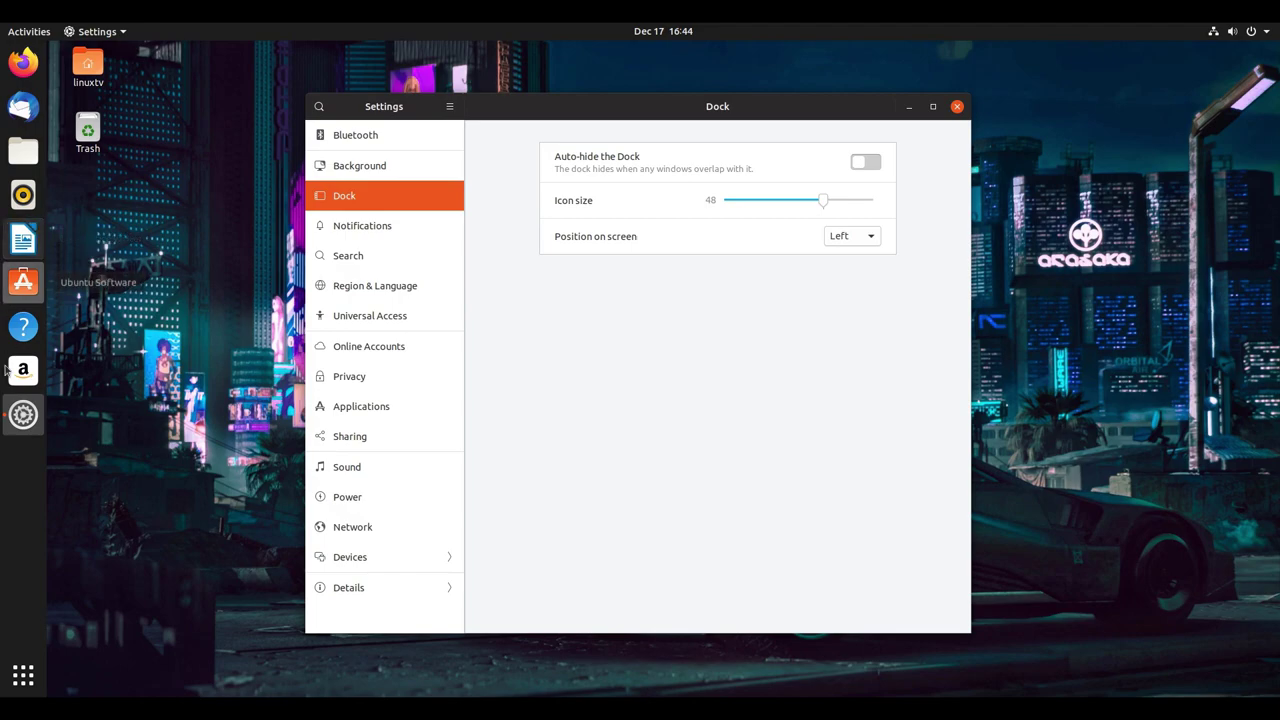
{"action": "left_click", "coordinate": [863, 162]}
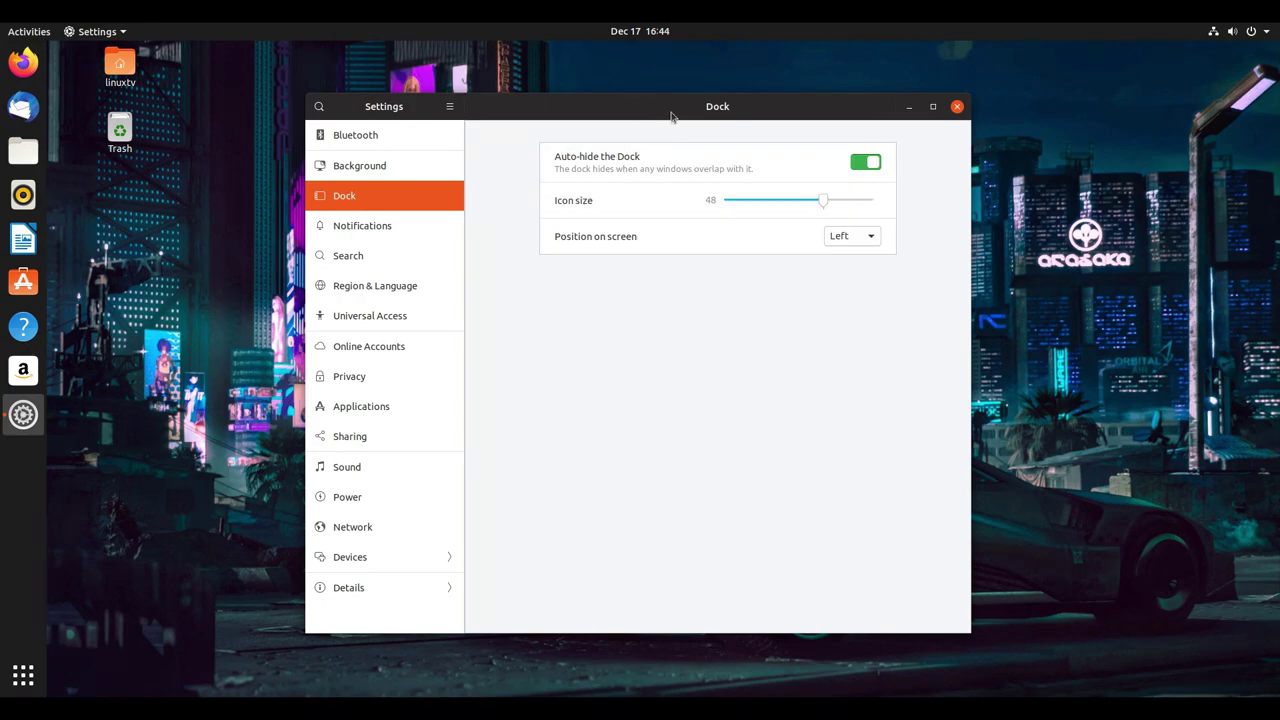
{"action": "left_click_drag", "start_coordinate": [671, 114], "coordinate": [595, 32]}
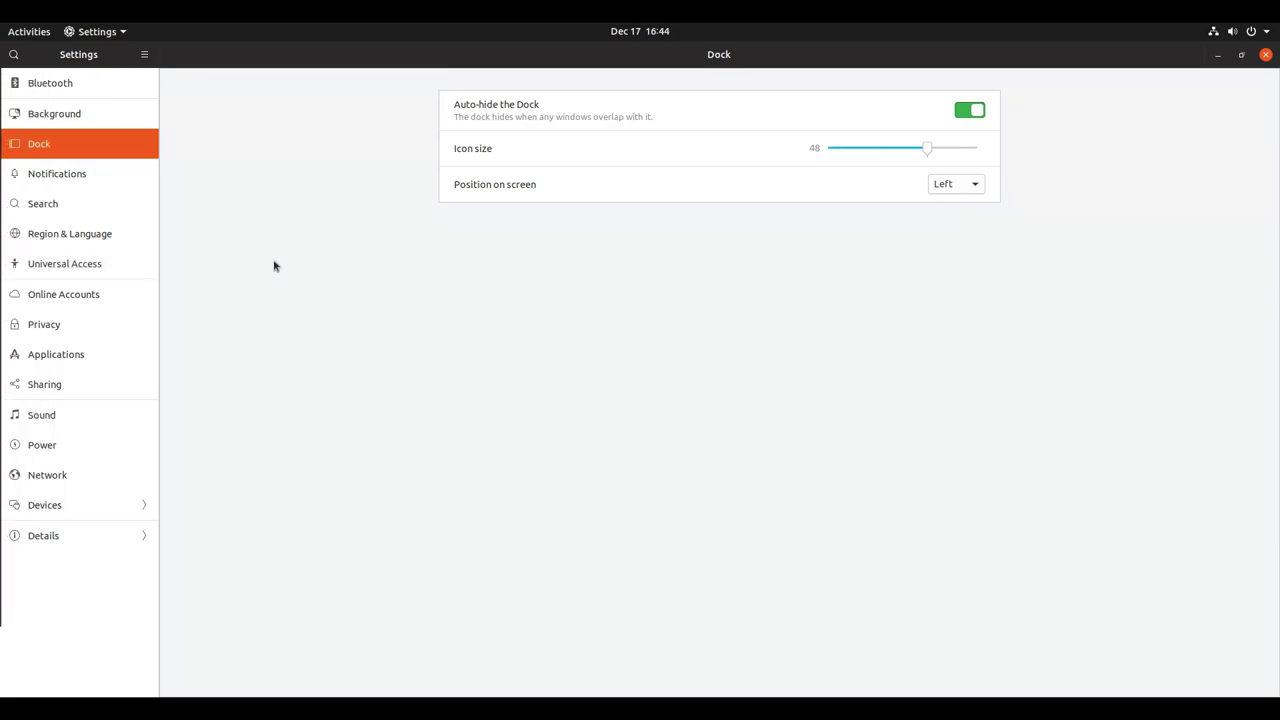
{"action": "mouse_move", "coordinate": [2, 300]}
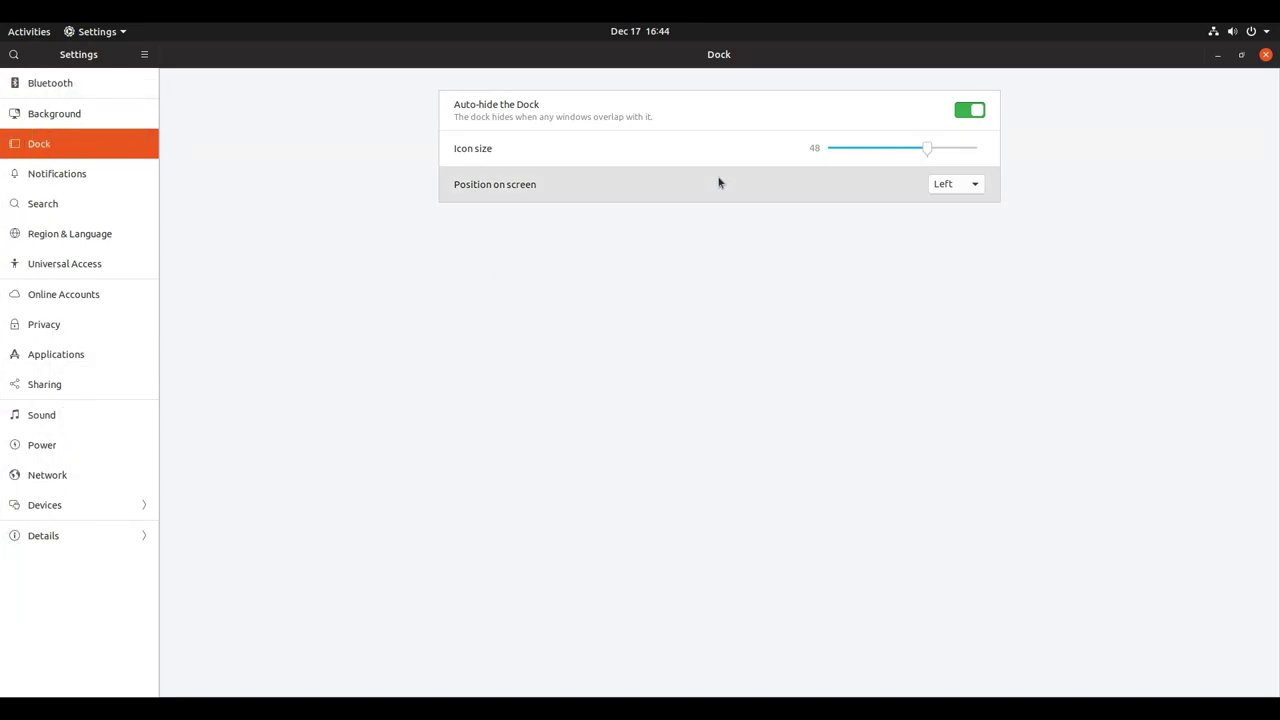
{"action": "left_click_drag", "start_coordinate": [759, 57], "coordinate": [673, 86]}
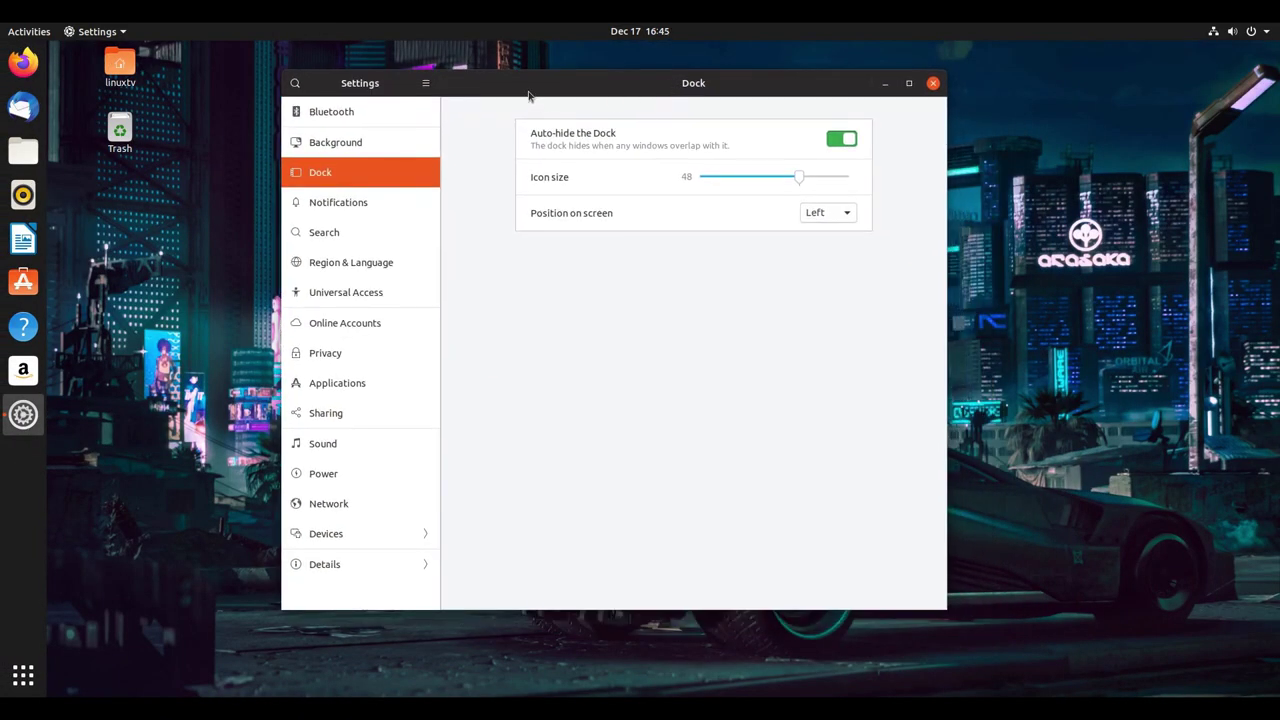
{"action": "left_click_drag", "start_coordinate": [530, 94], "coordinate": [543, 101]}
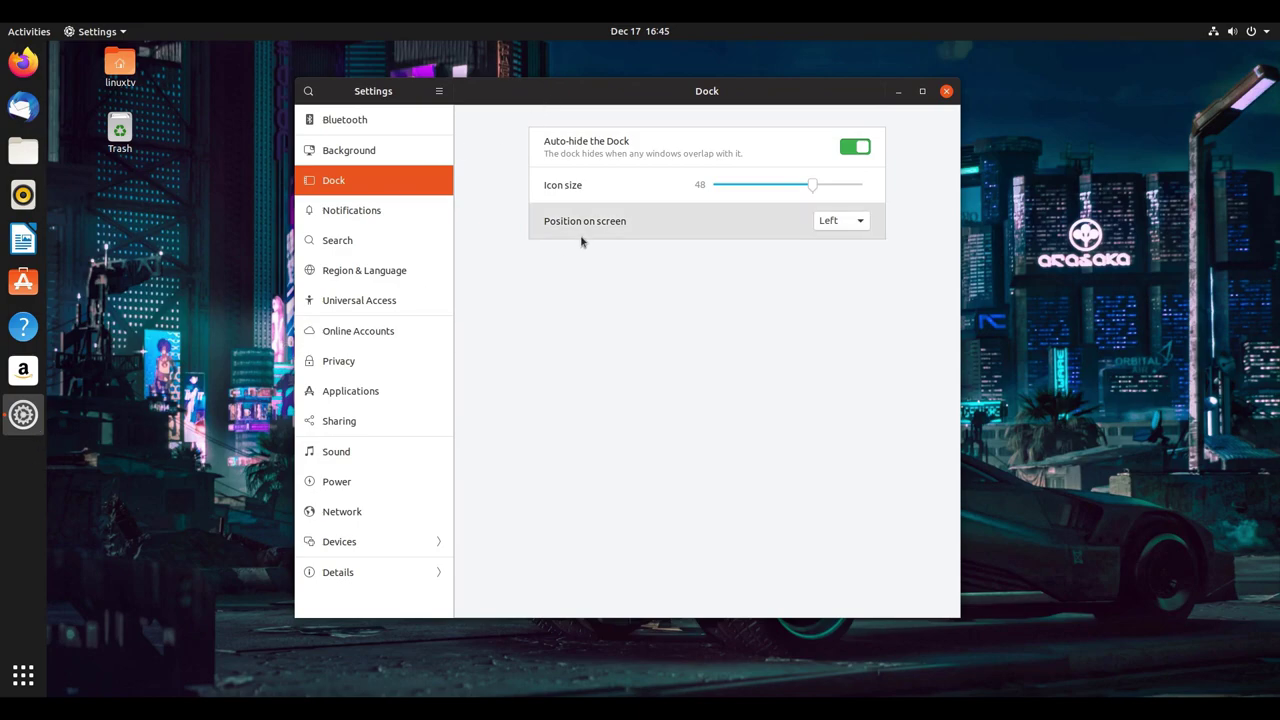
Step: Shrink the dock icons to size 28 and move the dock to the Bottom
{"action": "left_click_drag", "start_coordinate": [814, 186], "coordinate": [754, 191]}
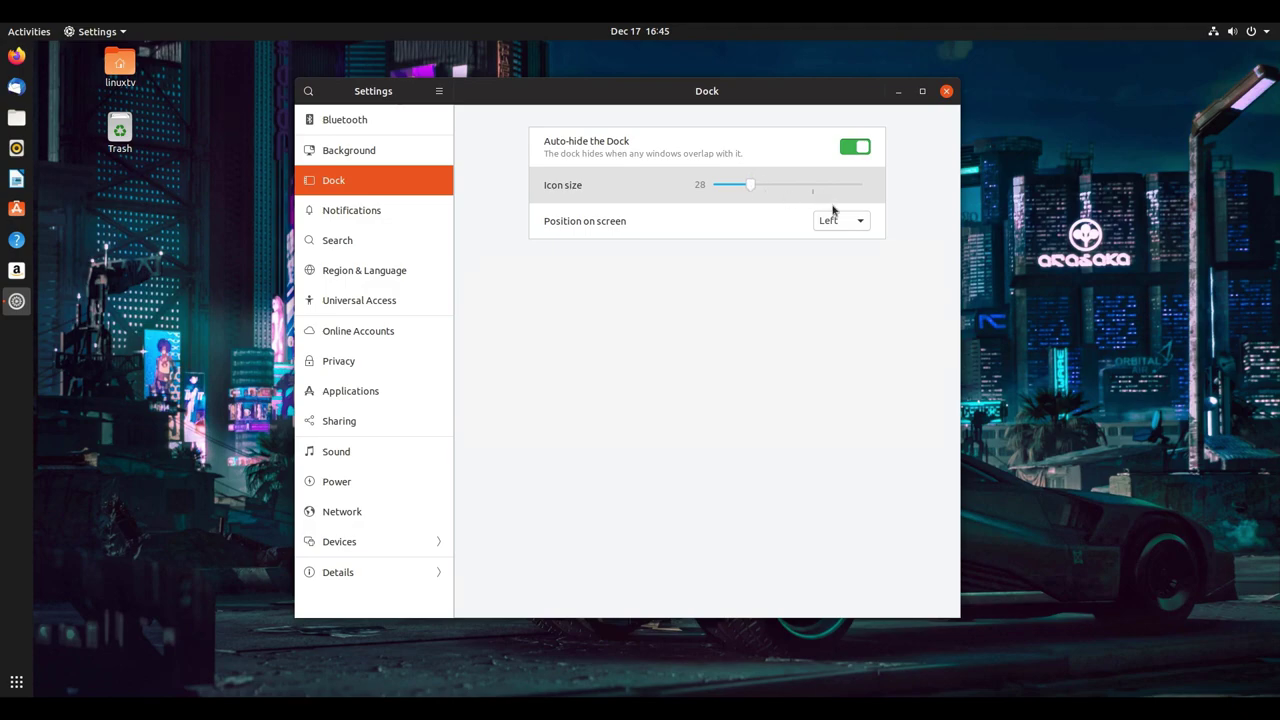
{"action": "left_click", "coordinate": [861, 221]}
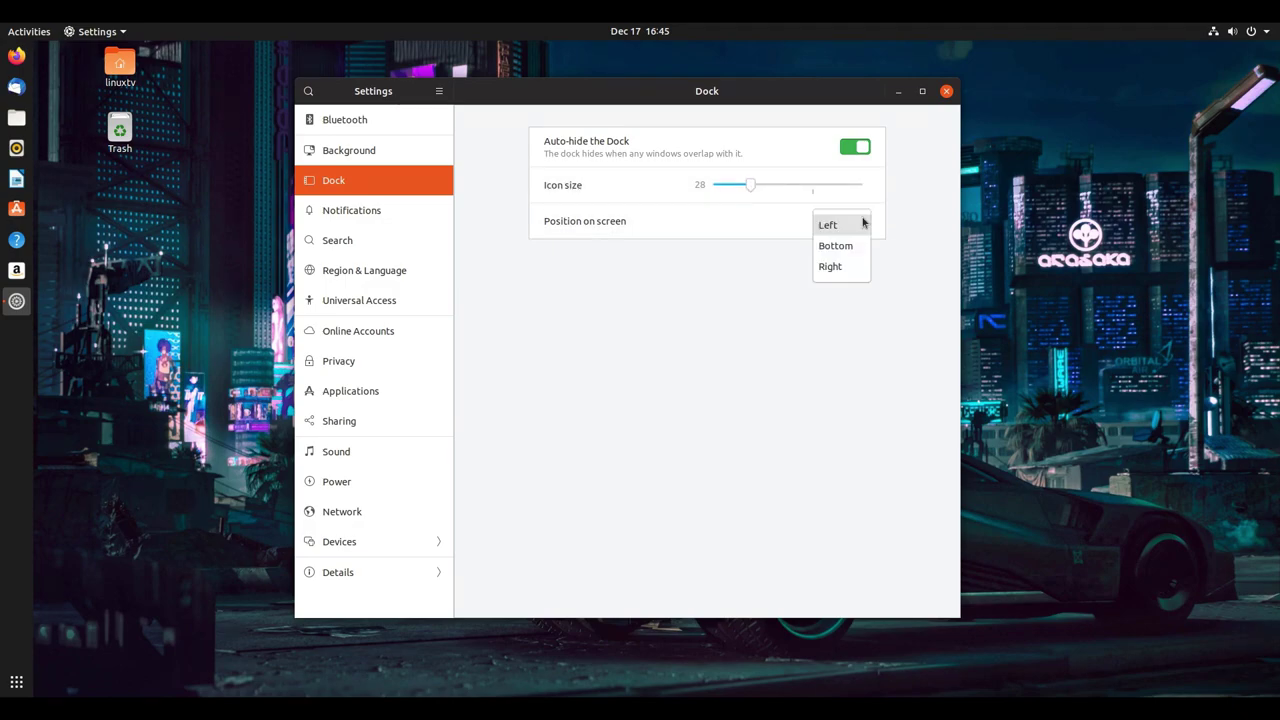
{"action": "left_click", "coordinate": [846, 245]}
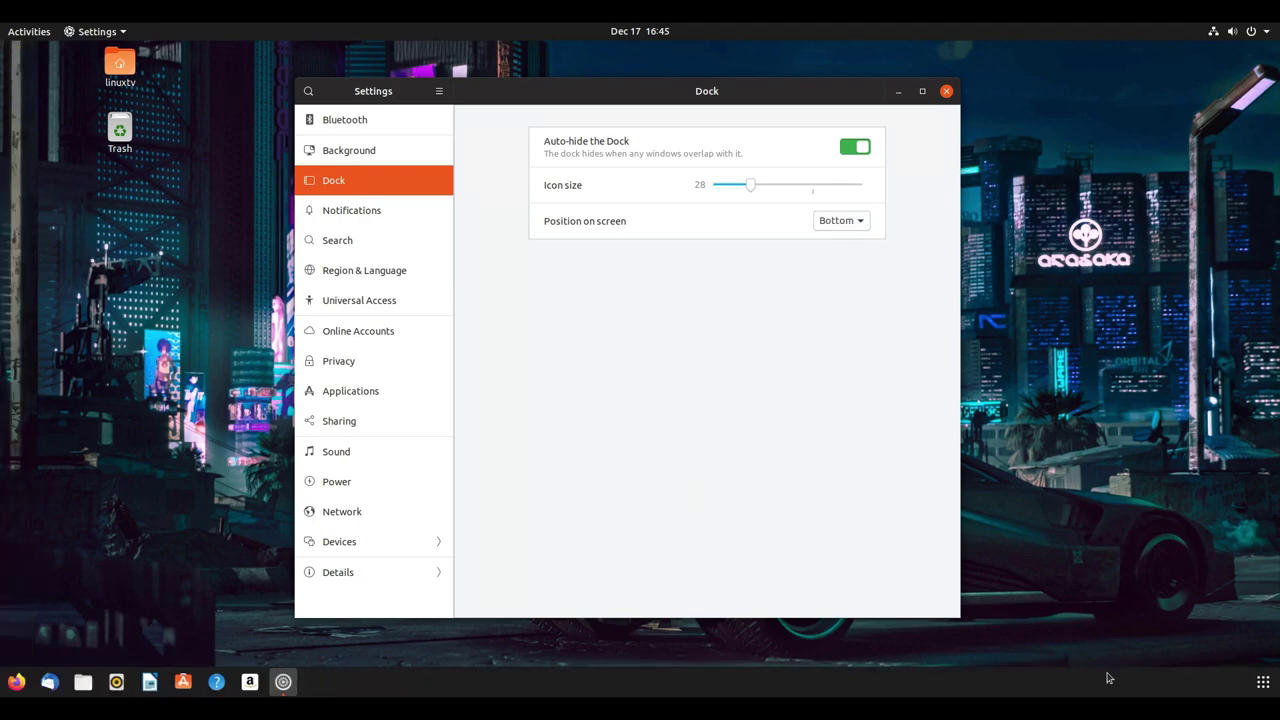
{"action": "left_click", "coordinate": [1270, 687]}
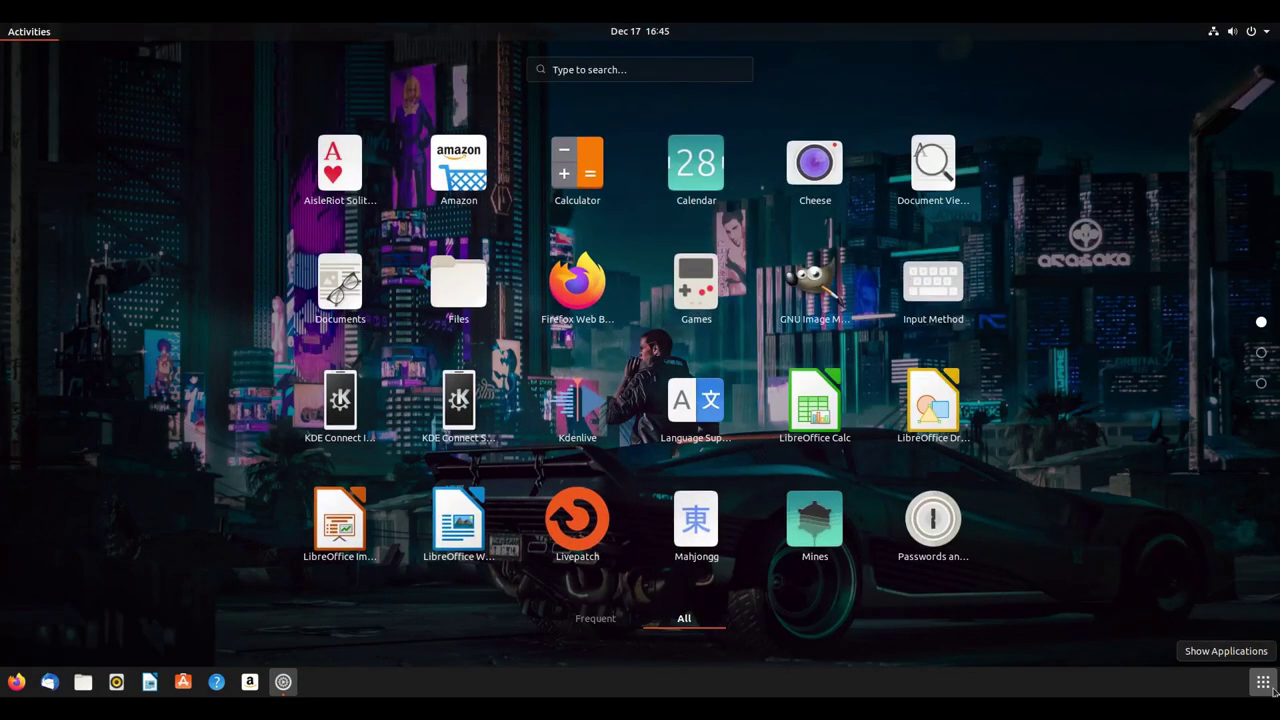
{"action": "left_click", "coordinate": [1263, 682]}
Step: Try the dock on the Right, then put it back on the Left
{"action": "left_click", "coordinate": [345, 119]}
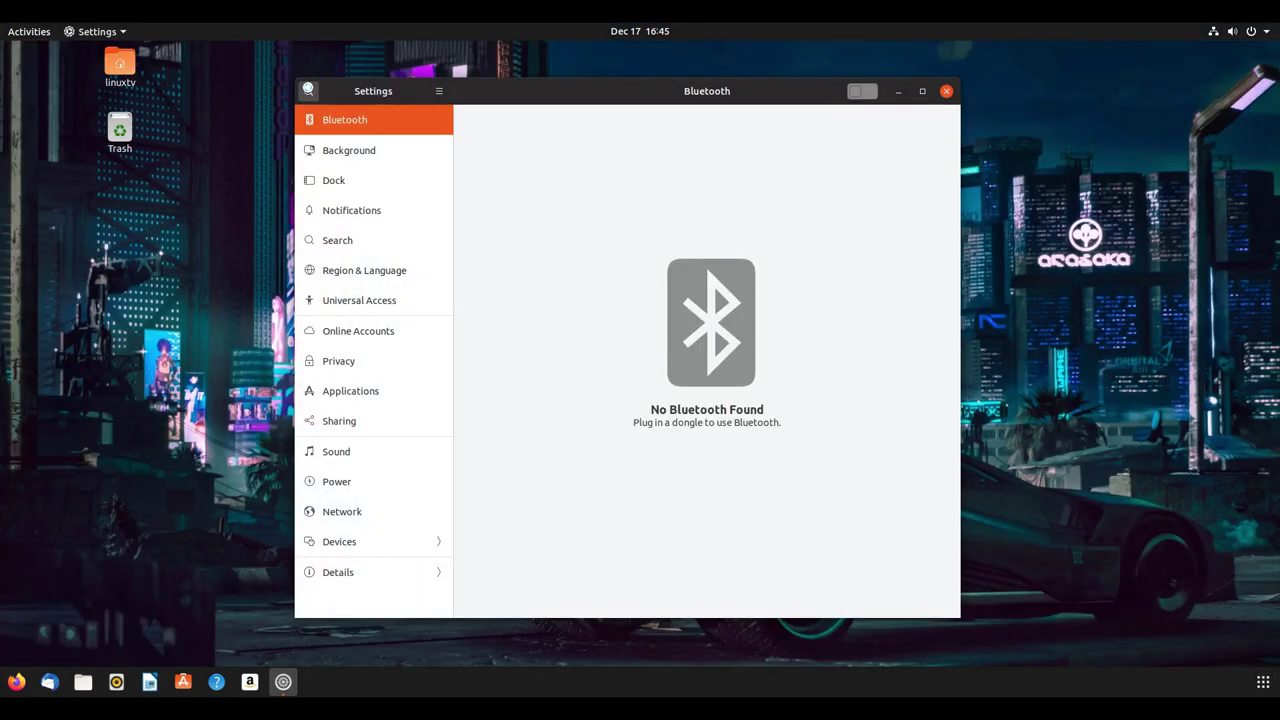
{"action": "left_click", "coordinate": [360, 180]}
{"action": "left_click", "coordinate": [838, 221]}
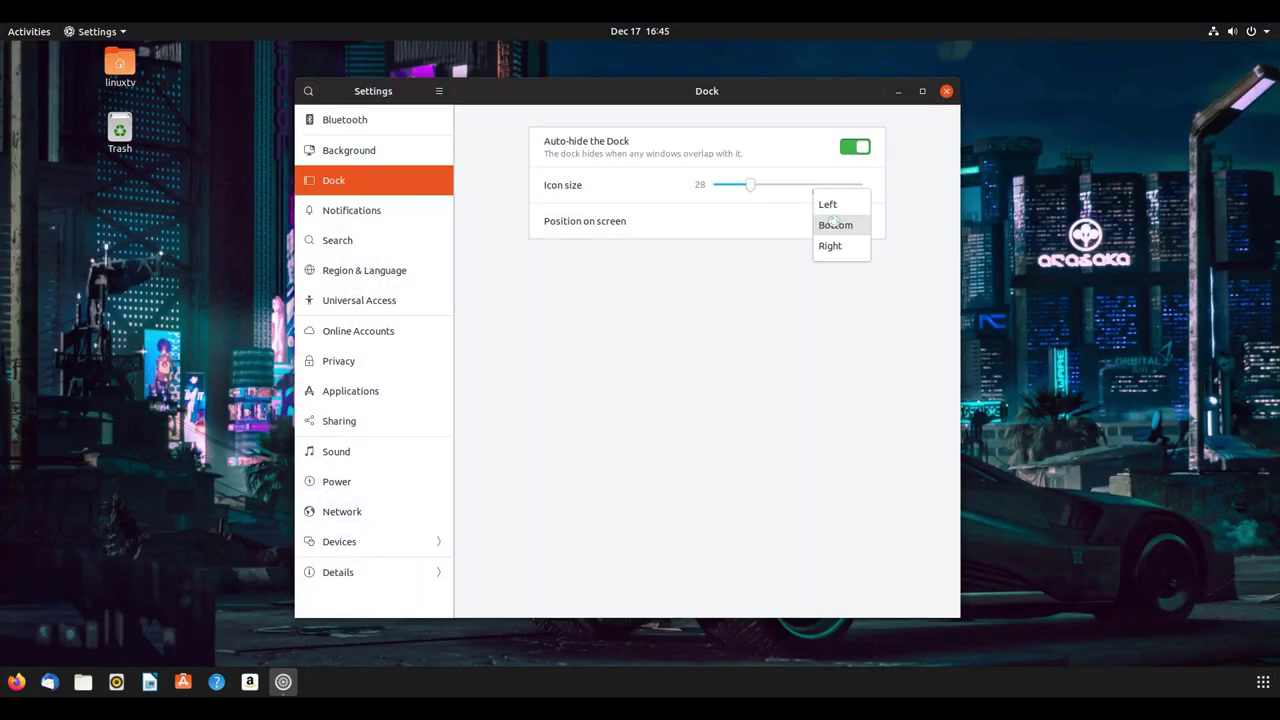
{"action": "left_click", "coordinate": [854, 246]}
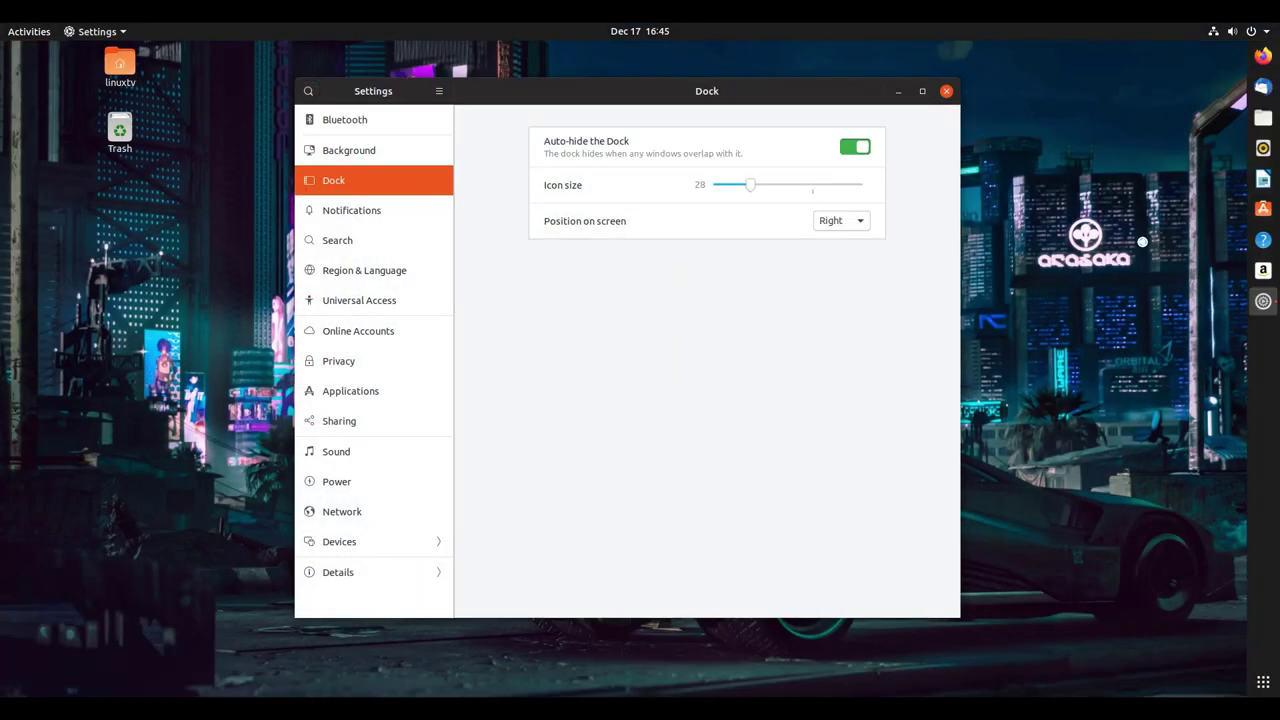
{"action": "left_click", "coordinate": [846, 221]}
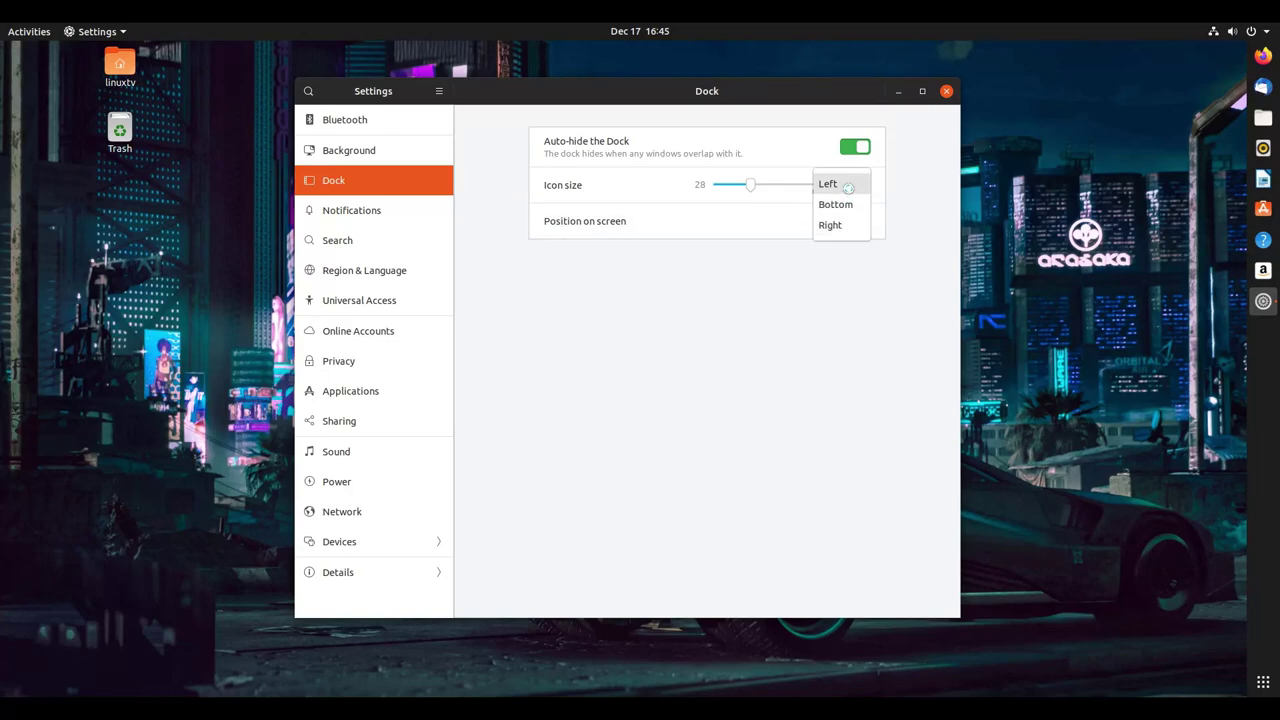
{"action": "left_click", "coordinate": [845, 180]}
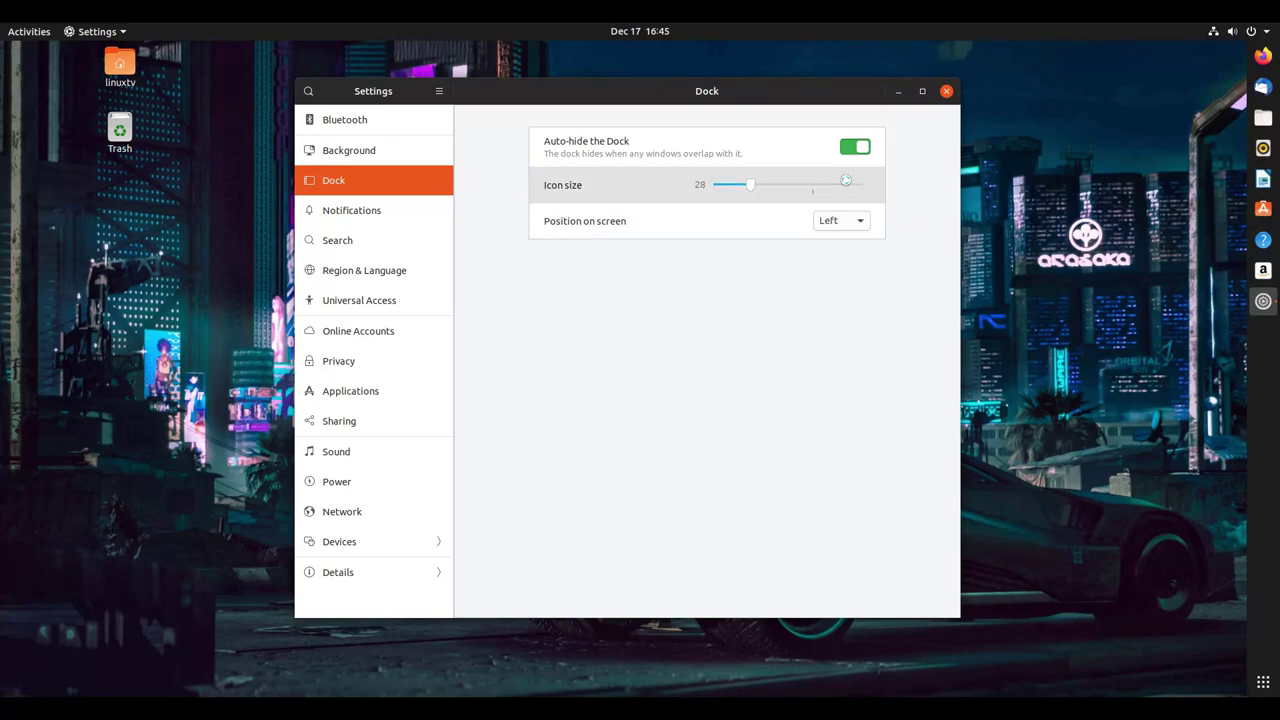
Step: Open Notifications and scroll through the popup, lock-screen and application settings
{"action": "left_click", "coordinate": [384, 213]}
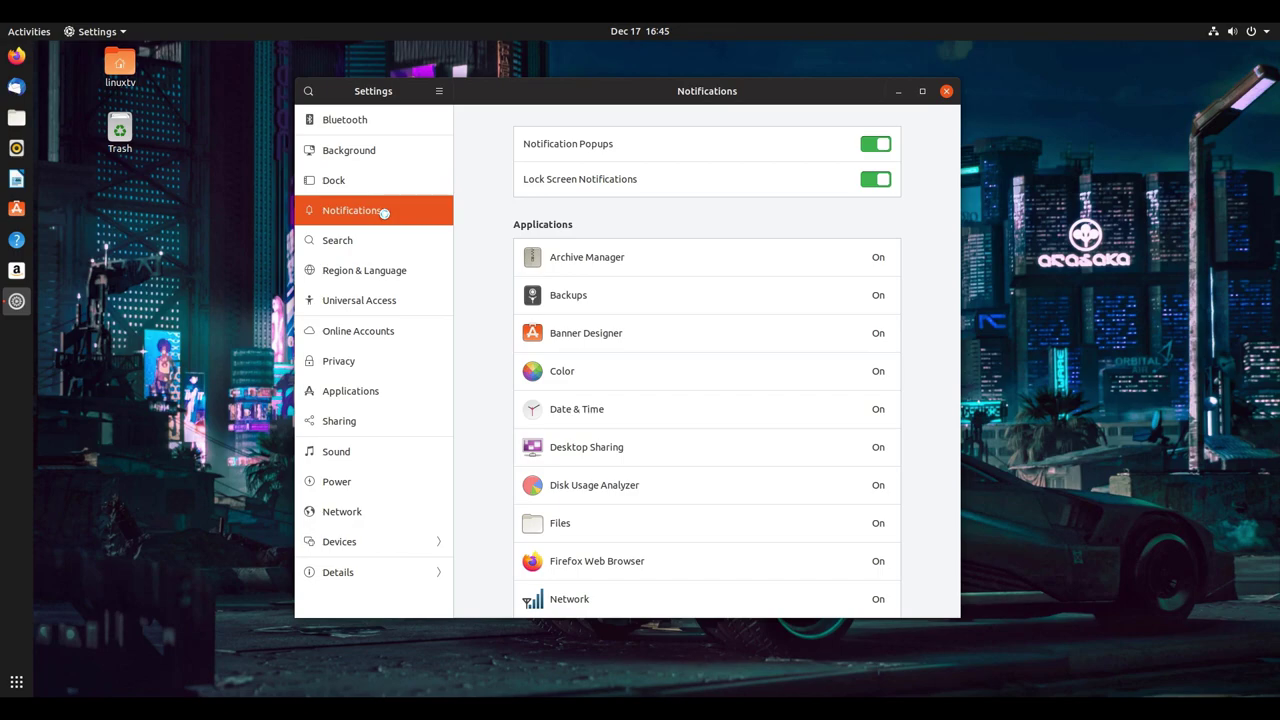
{"action": "scroll", "coordinate": [500, 214], "scroll_direction": "down", "scroll_amount": 4}
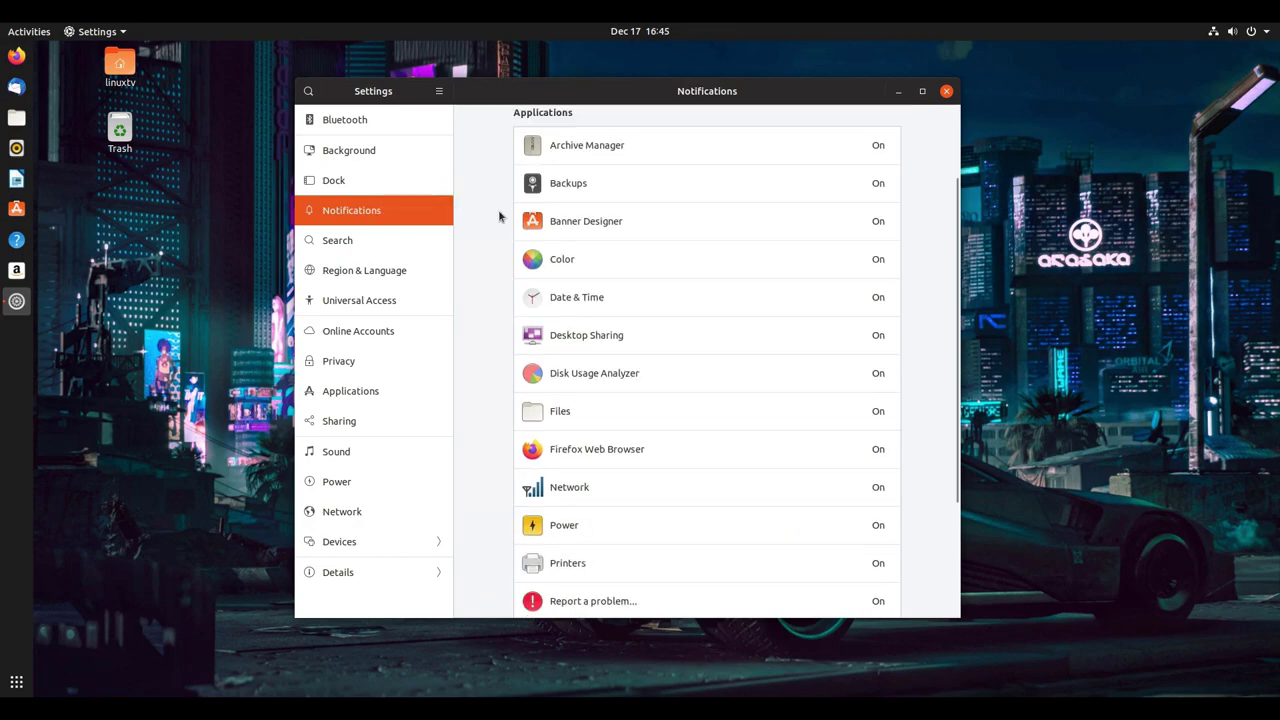
{"action": "scroll", "coordinate": [500, 214], "scroll_direction": "up", "scroll_amount": 4}
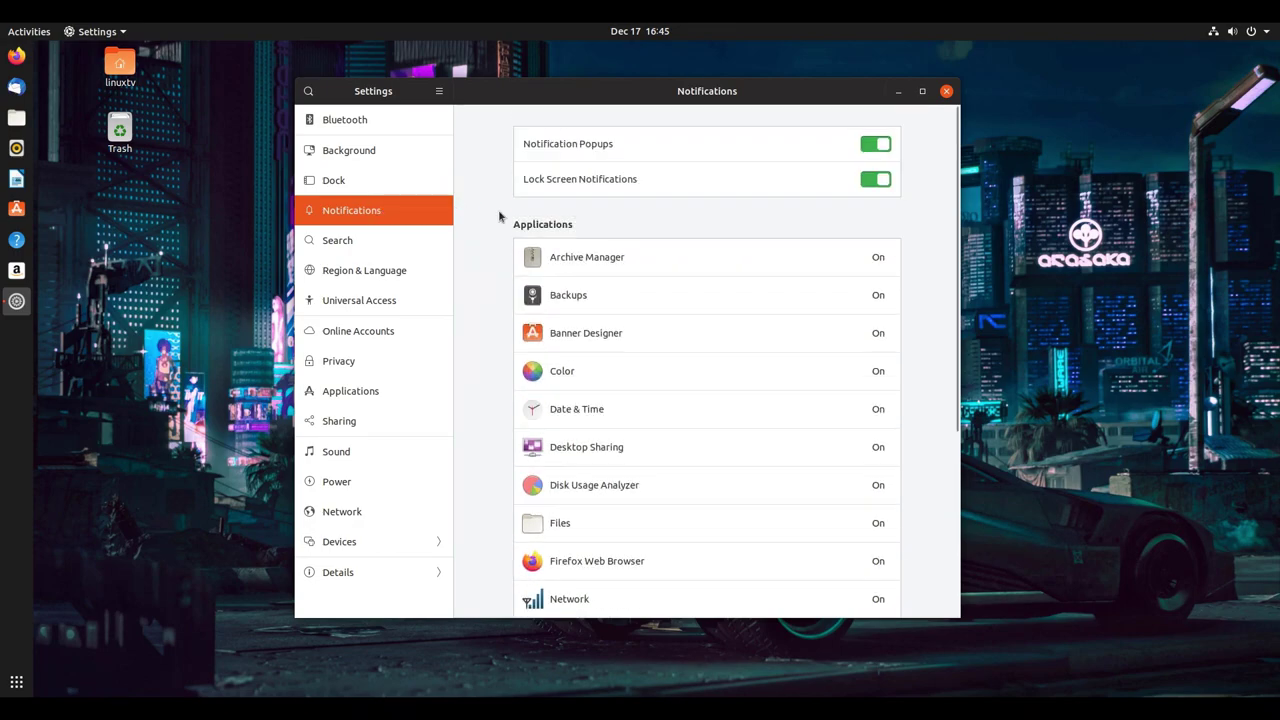
{"action": "scroll", "coordinate": [499, 217], "scroll_direction": "down", "scroll_amount": 5}
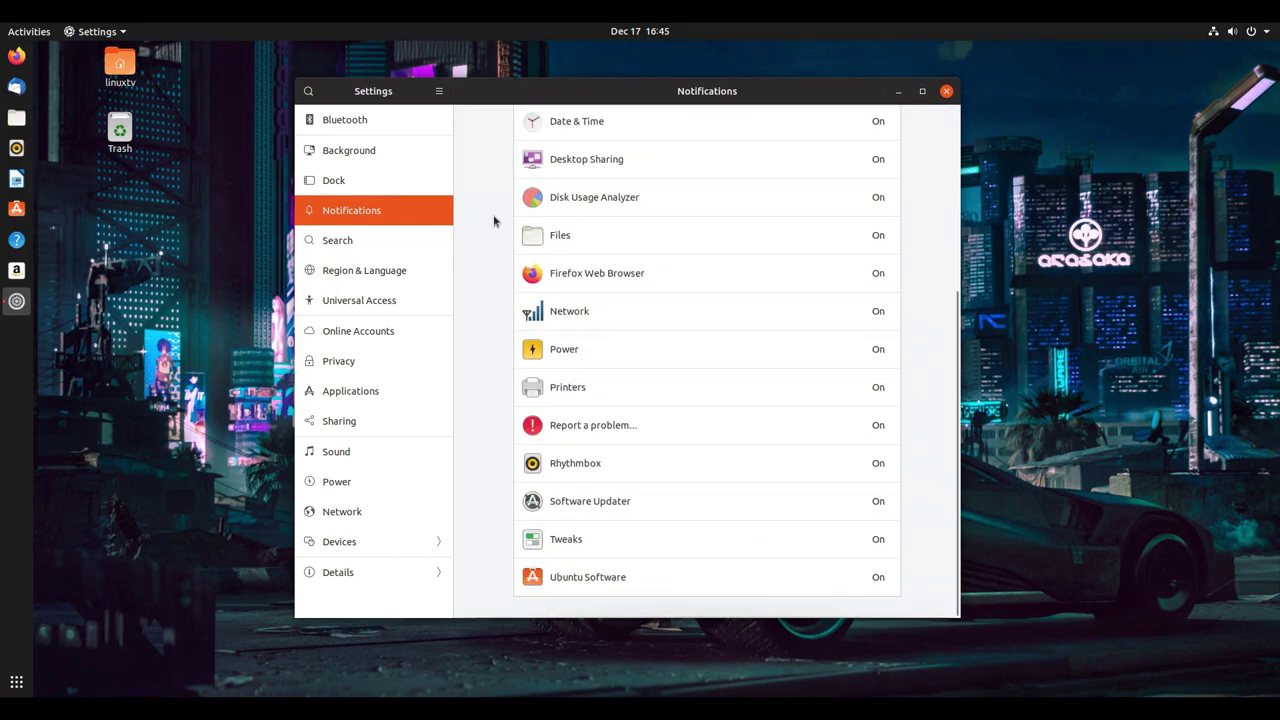
Step: Toggle Rhythmbox notification popups off and back on, then review Firefox's notification settings
{"action": "left_click", "coordinate": [586, 466]}
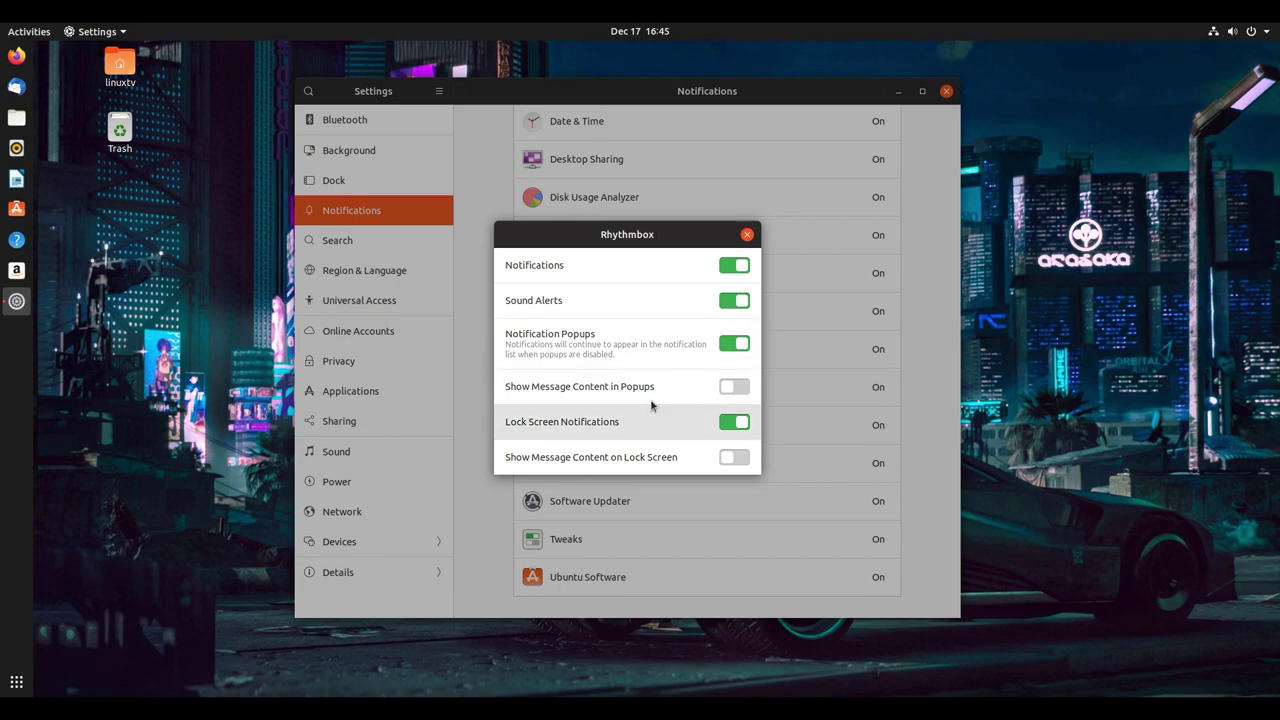
{"action": "left_click", "coordinate": [728, 344]}
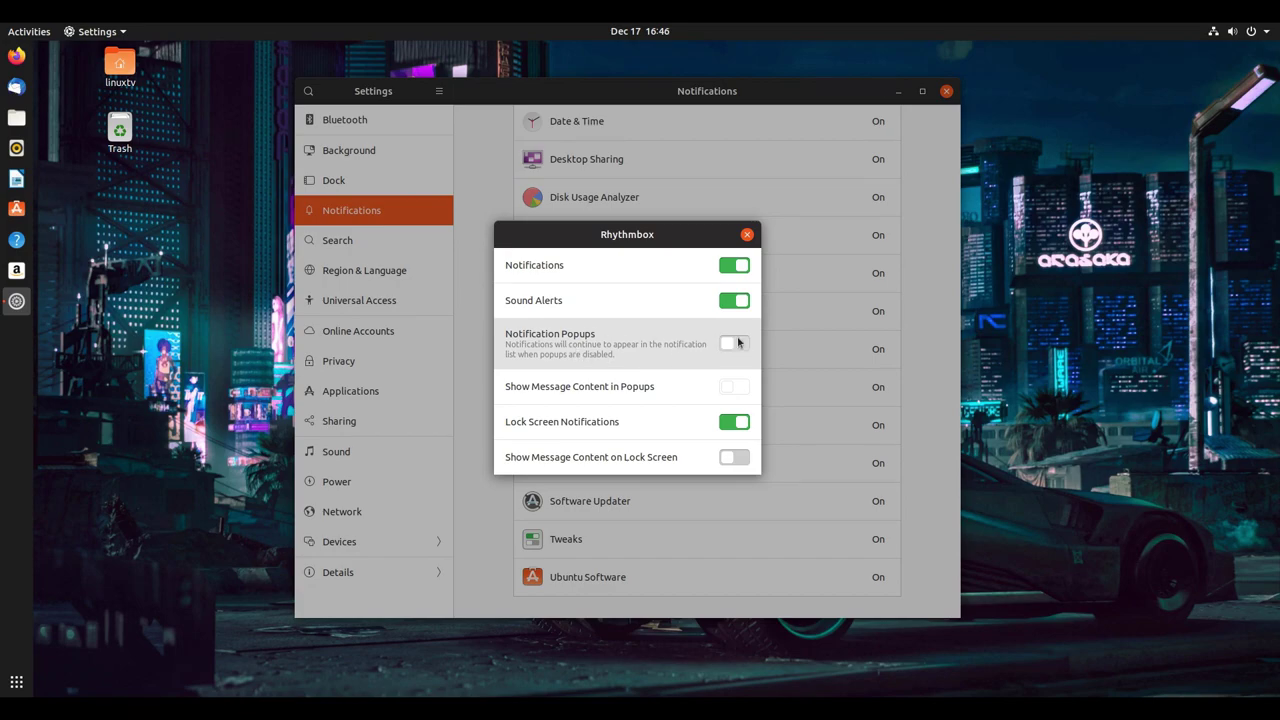
{"action": "left_click", "coordinate": [737, 344]}
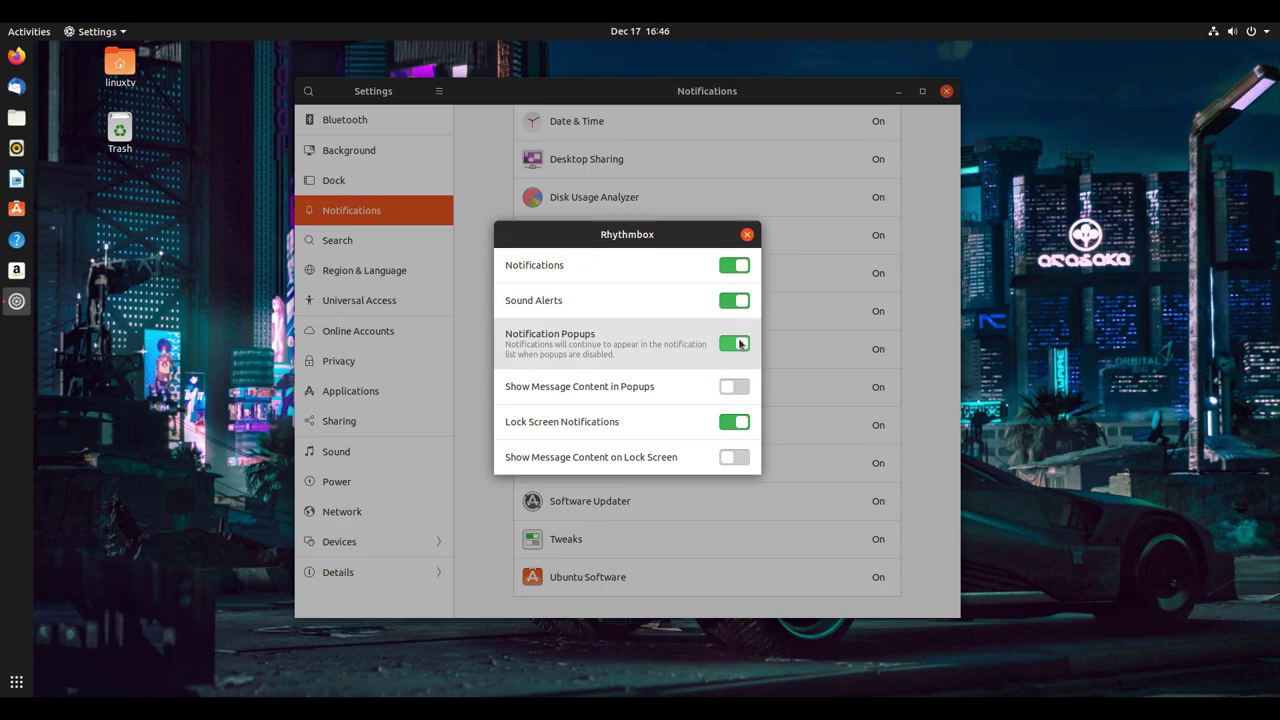
{"action": "left_click", "coordinate": [747, 235]}
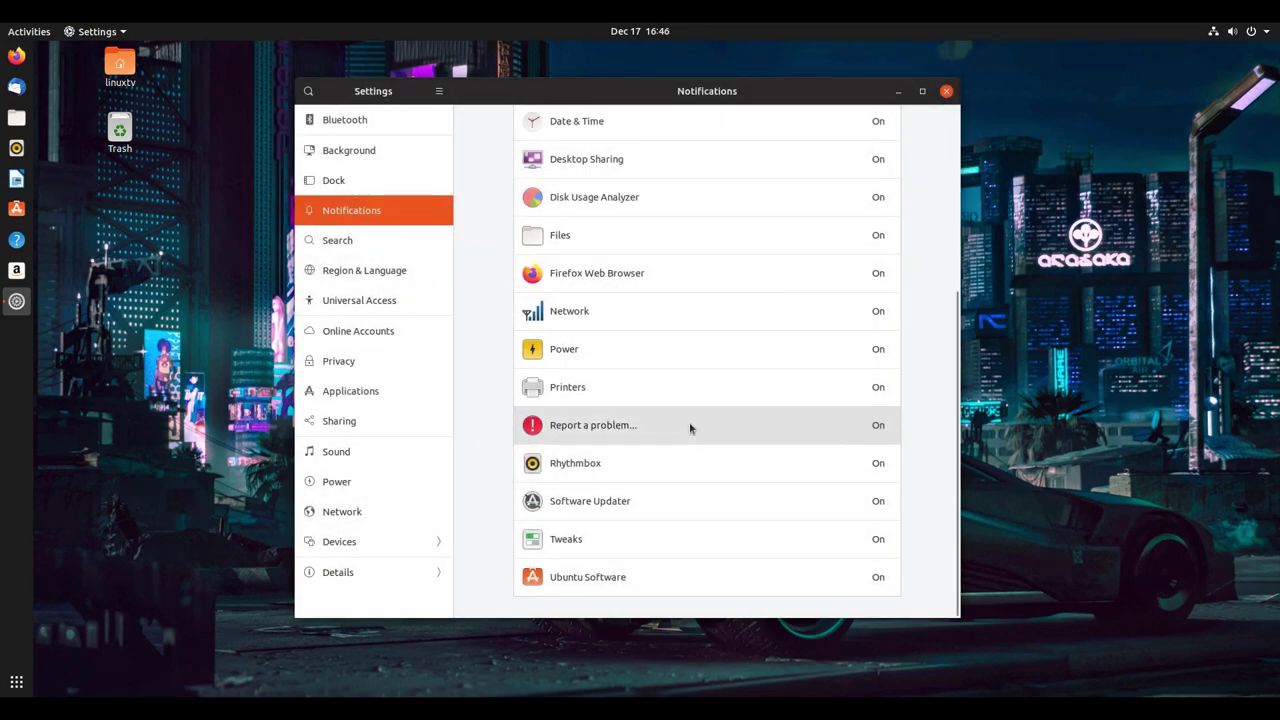
{"action": "scroll", "coordinate": [644, 253], "scroll_direction": "up", "scroll_amount": 1}
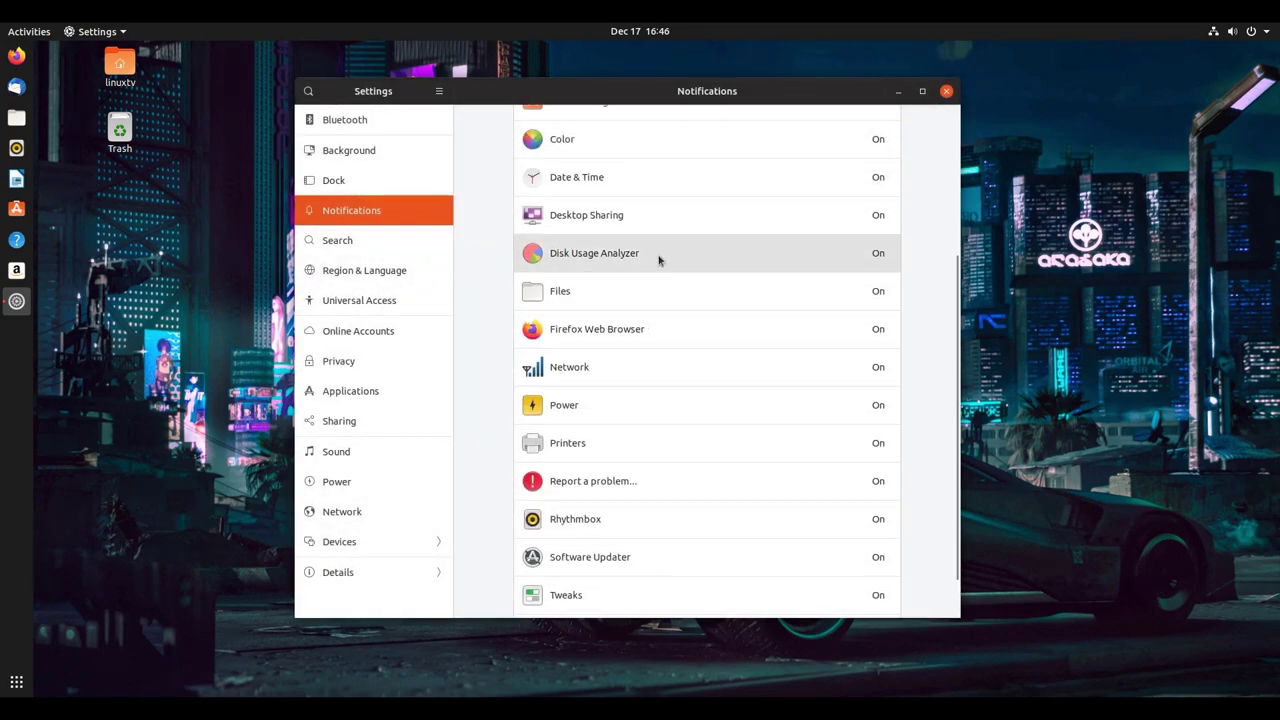
{"action": "left_click", "coordinate": [673, 340]}
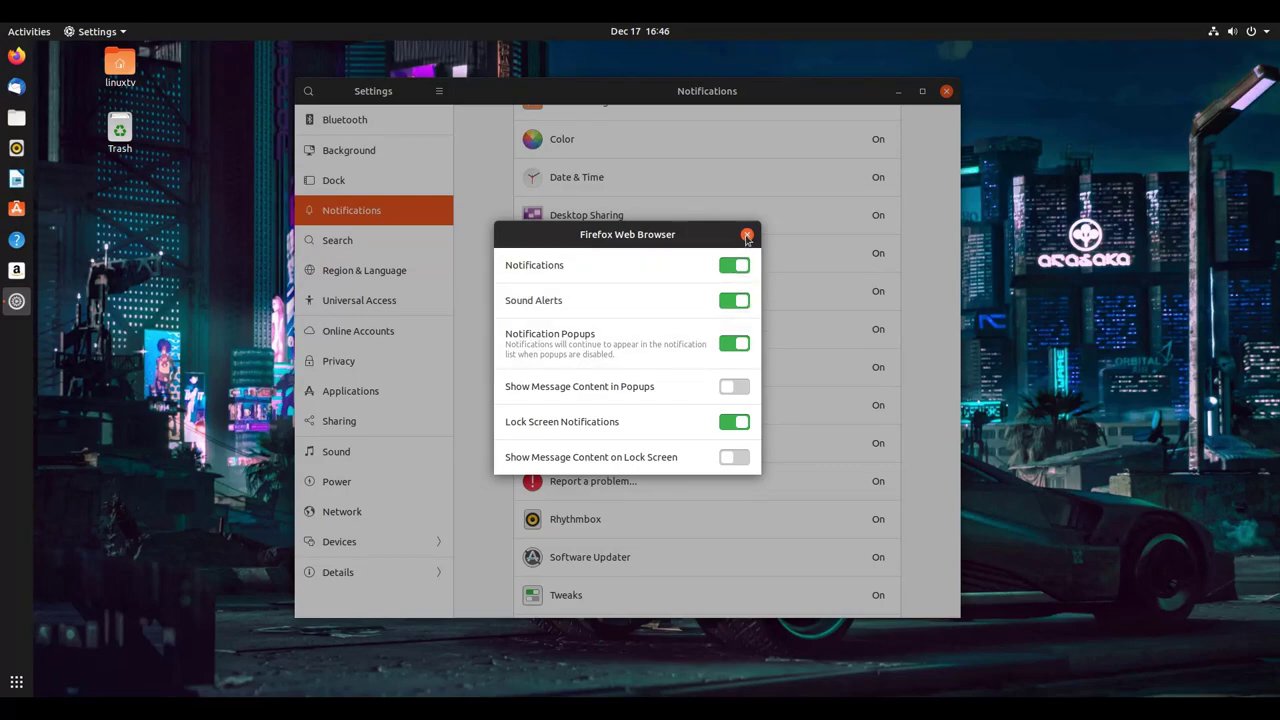
{"action": "left_click", "coordinate": [746, 235]}
{"action": "scroll", "coordinate": [669, 229], "scroll_direction": "up", "scroll_amount": 5}
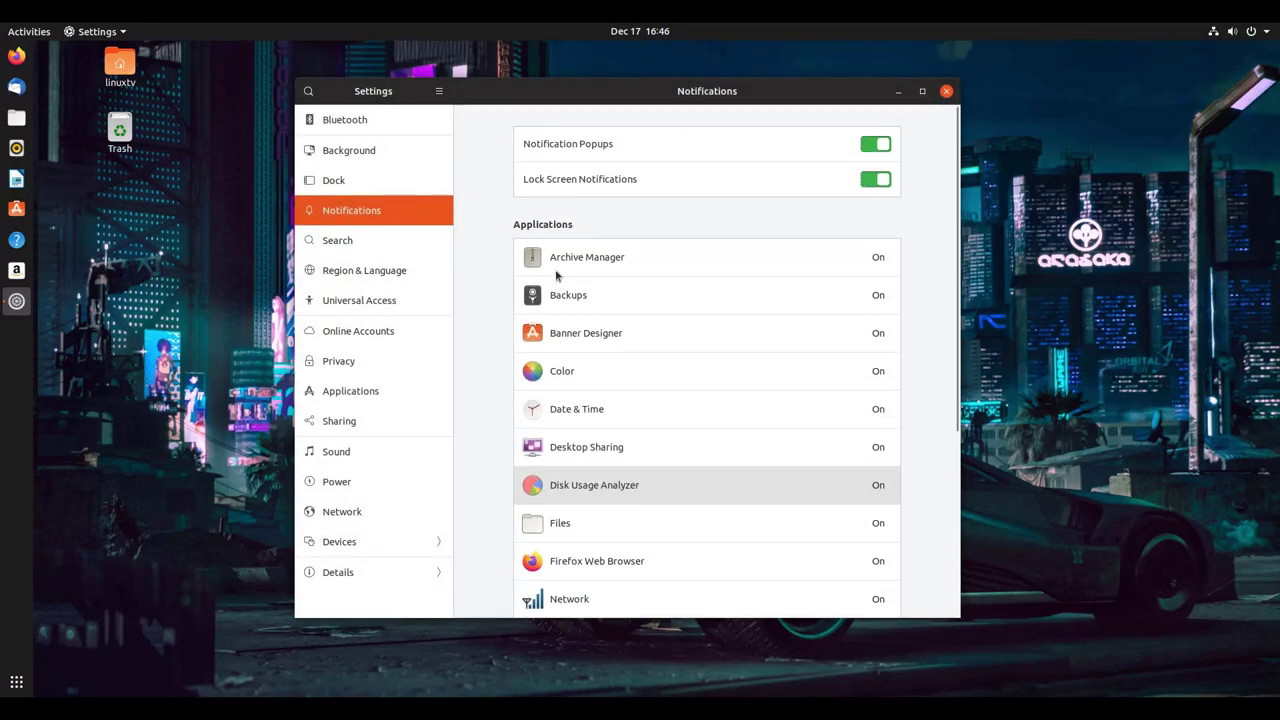
Step: Open Search settings and test an overview search for 'photo'
{"action": "left_click", "coordinate": [386, 249]}
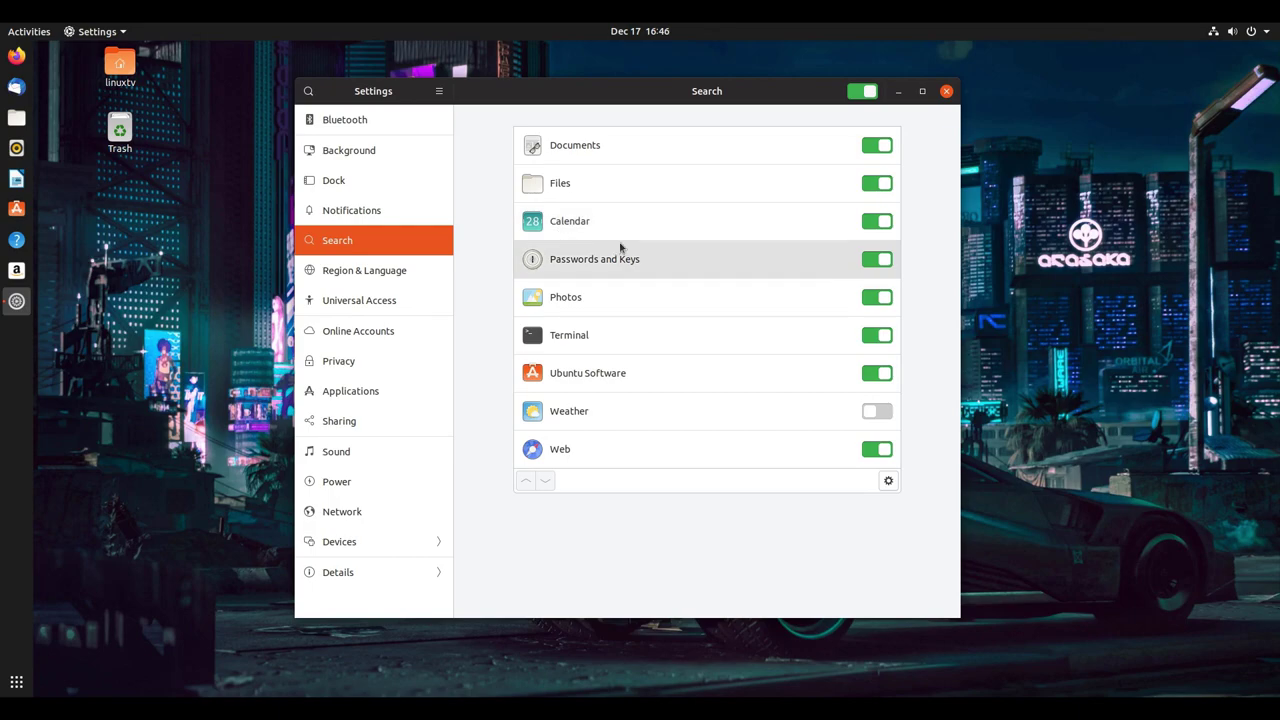
{"action": "left_click", "coordinate": [29, 31]}
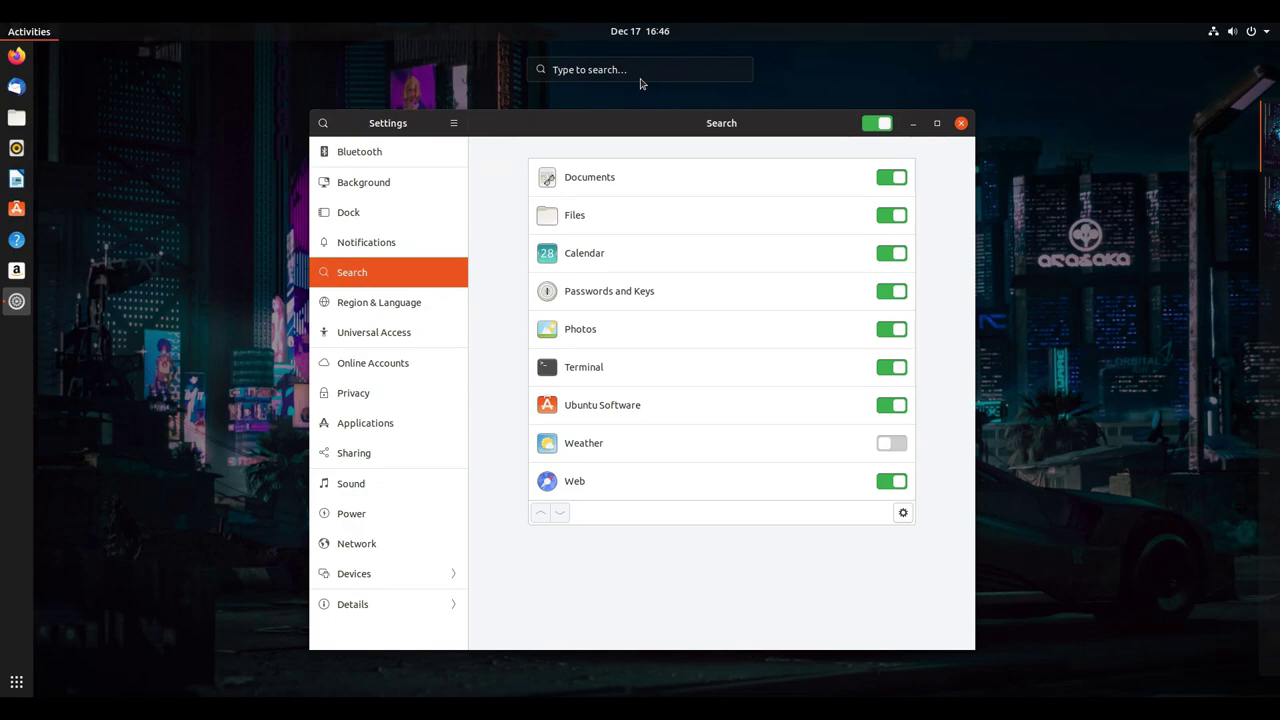
{"action": "type", "text": "photo"}
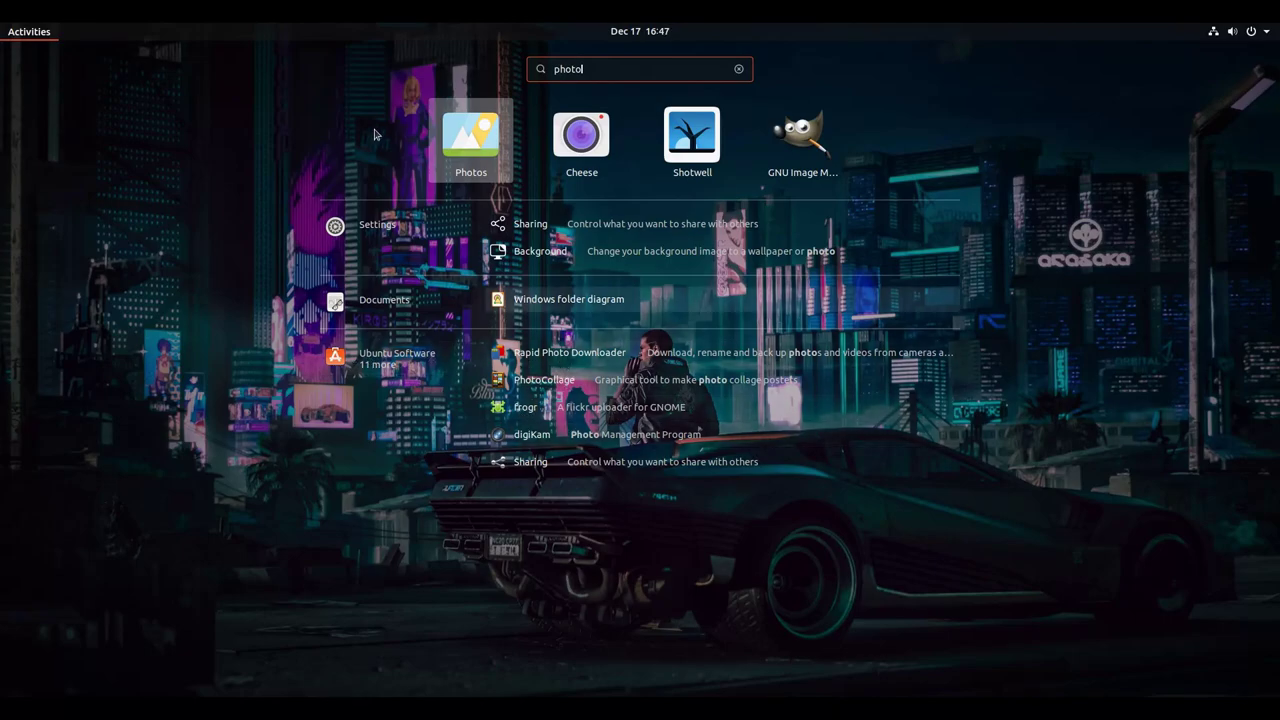
{"action": "left_click", "coordinate": [737, 70]}
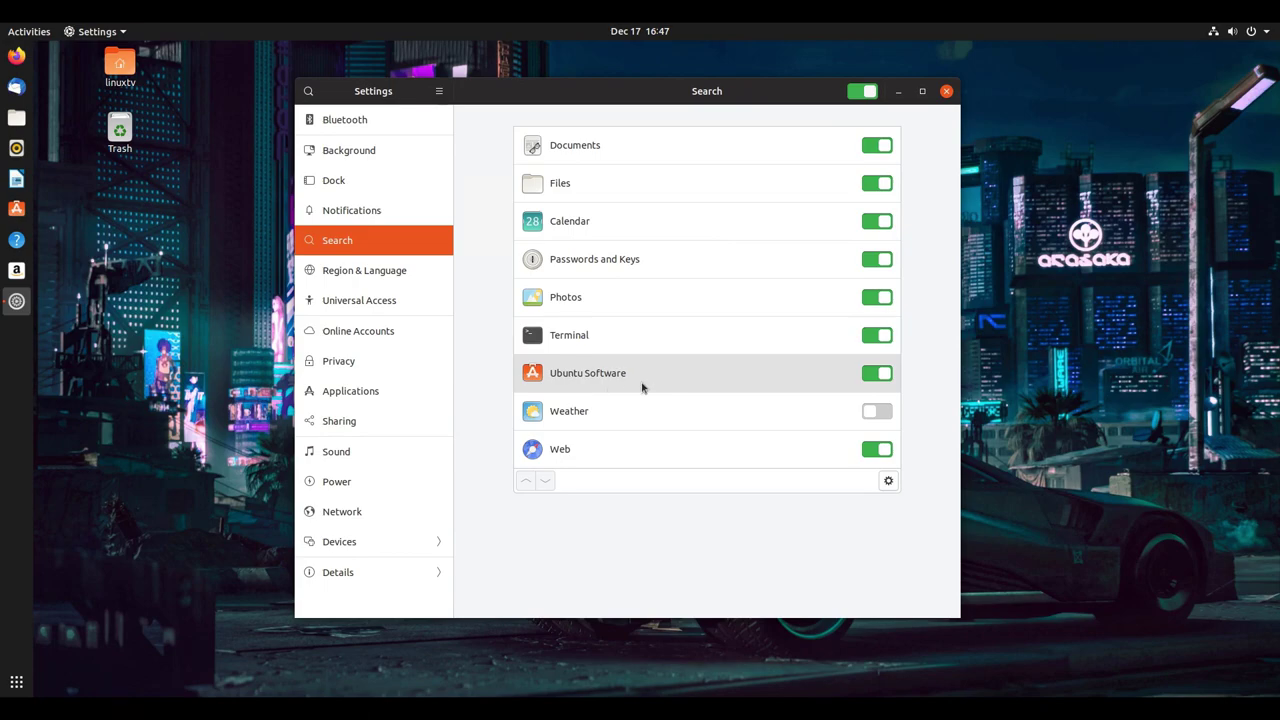
Step: Switch off Ubuntu Software as a search source and retest with 'photos'
{"action": "left_click", "coordinate": [880, 377]}
{"action": "left_click", "coordinate": [30, 33]}
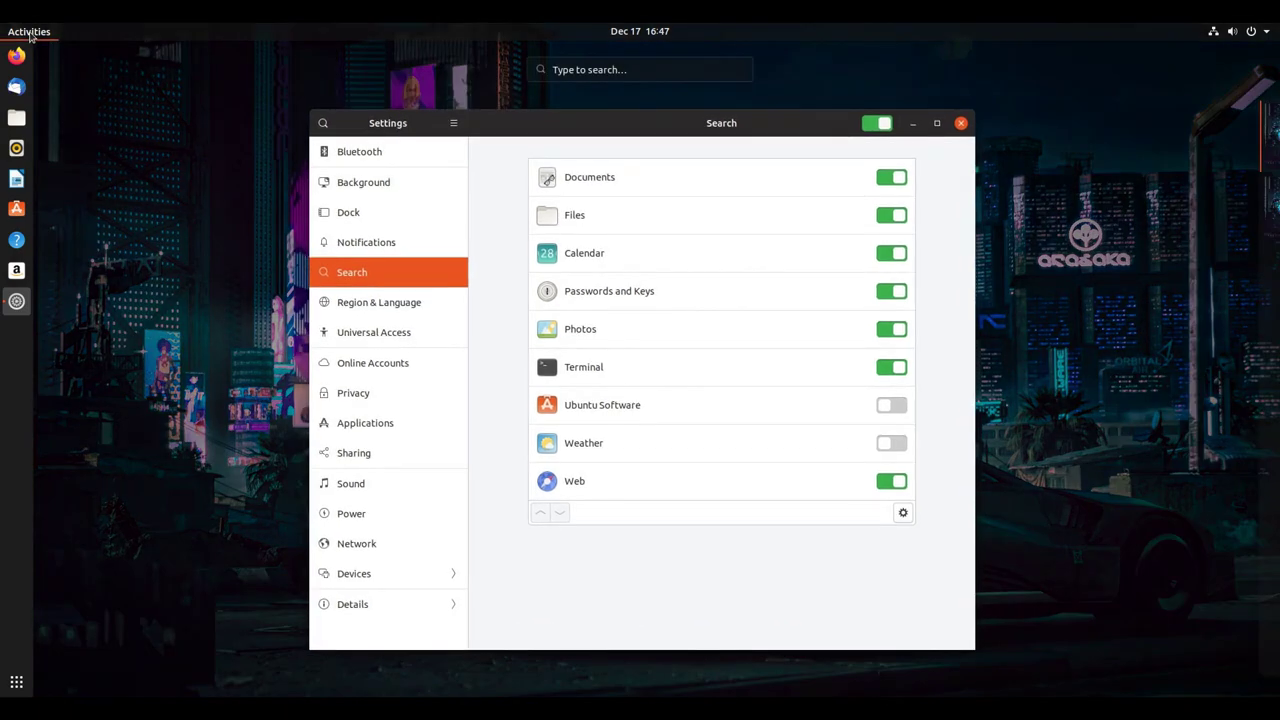
{"action": "type", "text": "photos"}
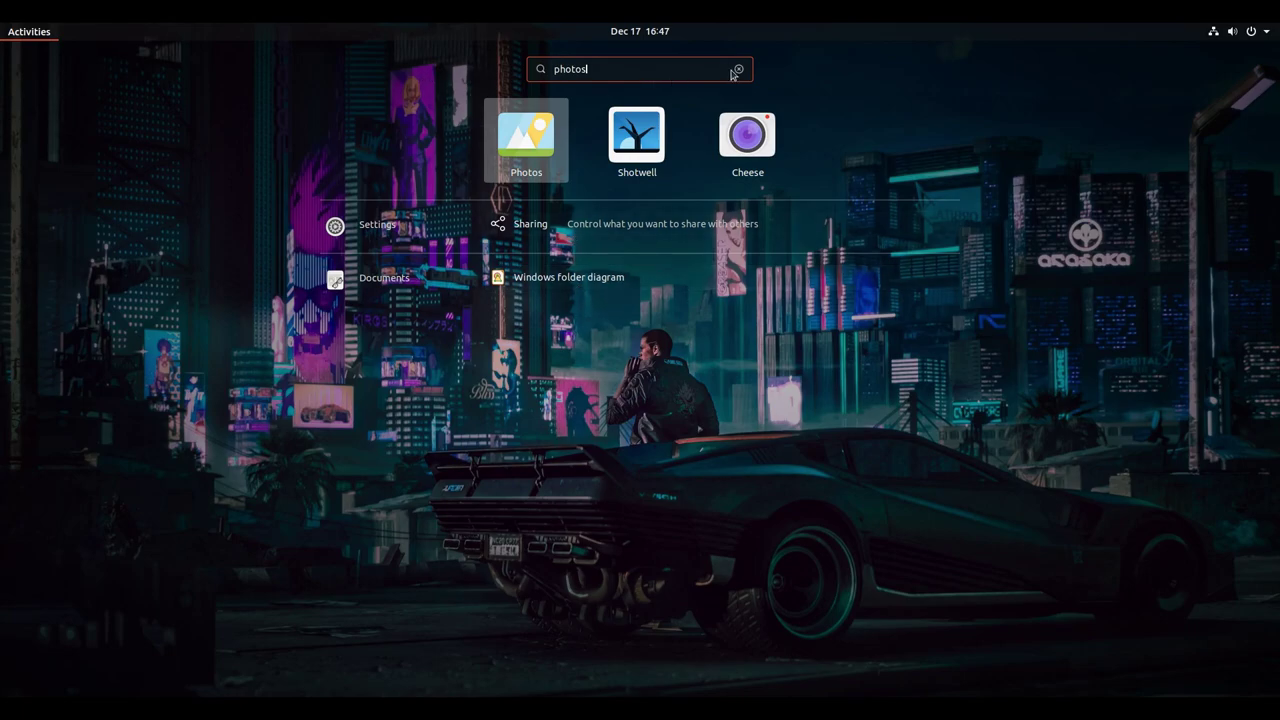
{"action": "left_click", "coordinate": [739, 69]}
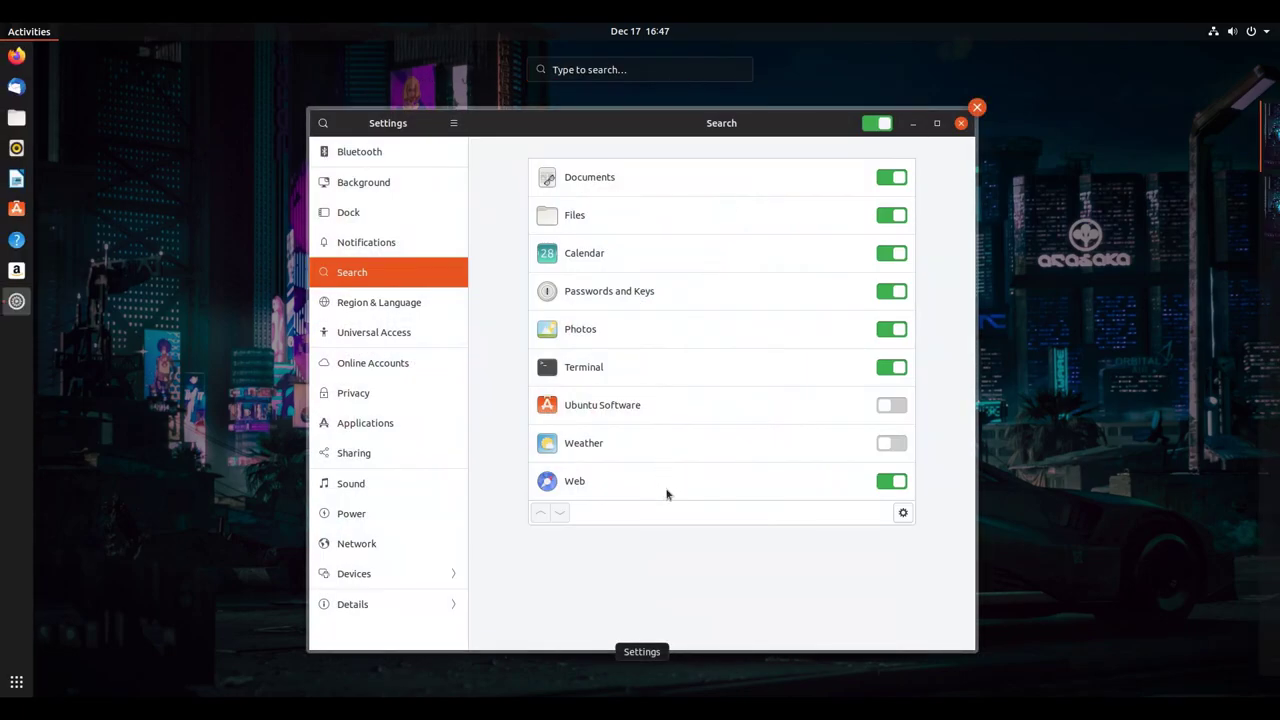
{"action": "left_click", "coordinate": [765, 553]}
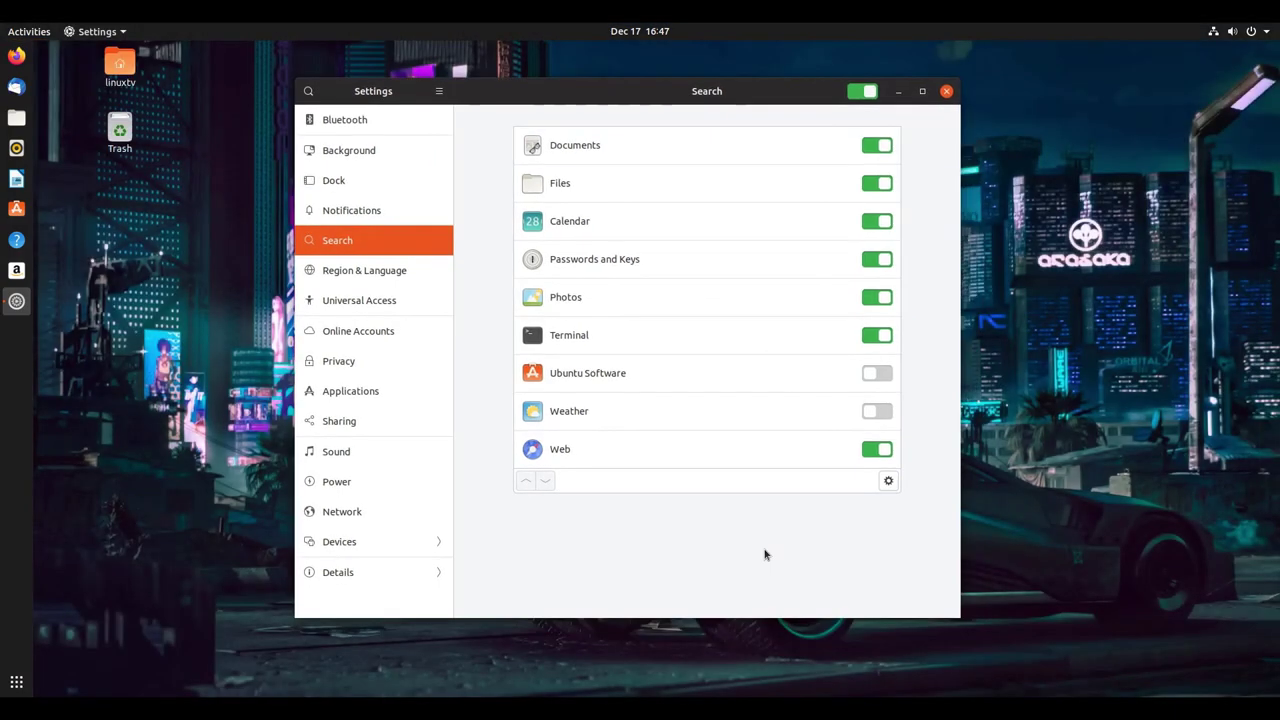
Step: Review the Places and Bookmarks search locations, then bring up the Files file manager
{"action": "left_click", "coordinate": [889, 483]}
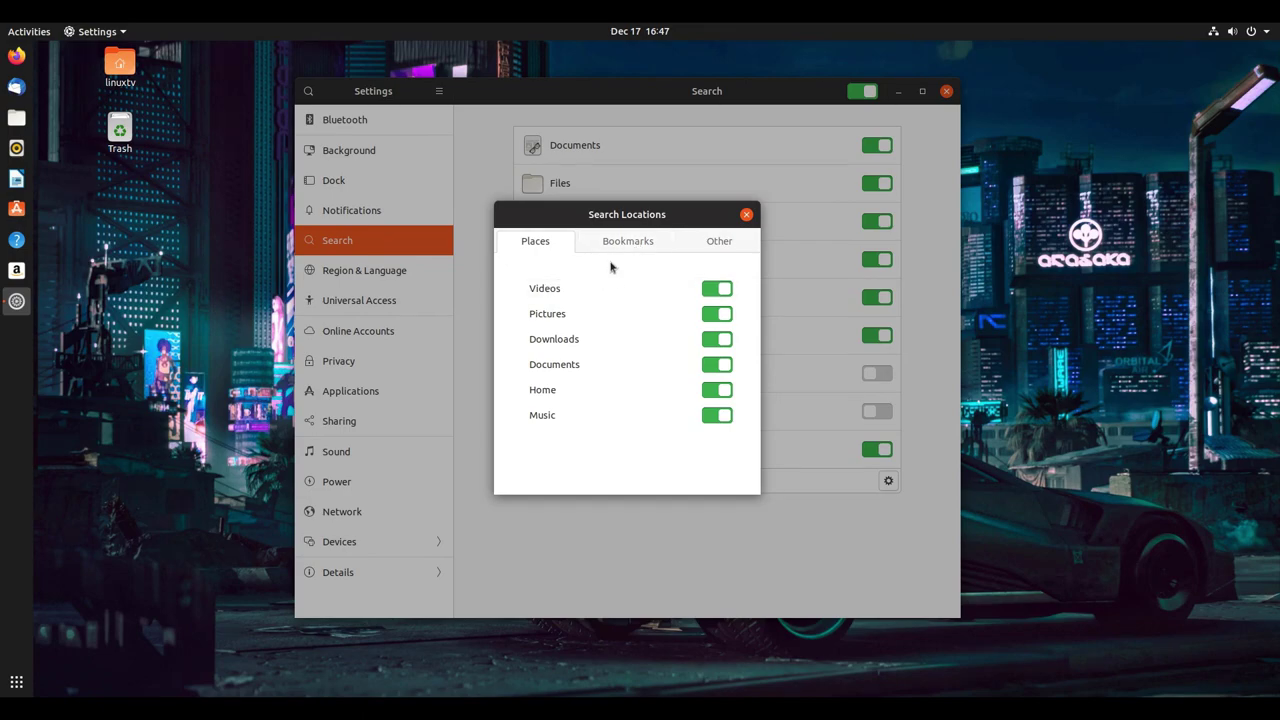
{"action": "left_click", "coordinate": [629, 243]}
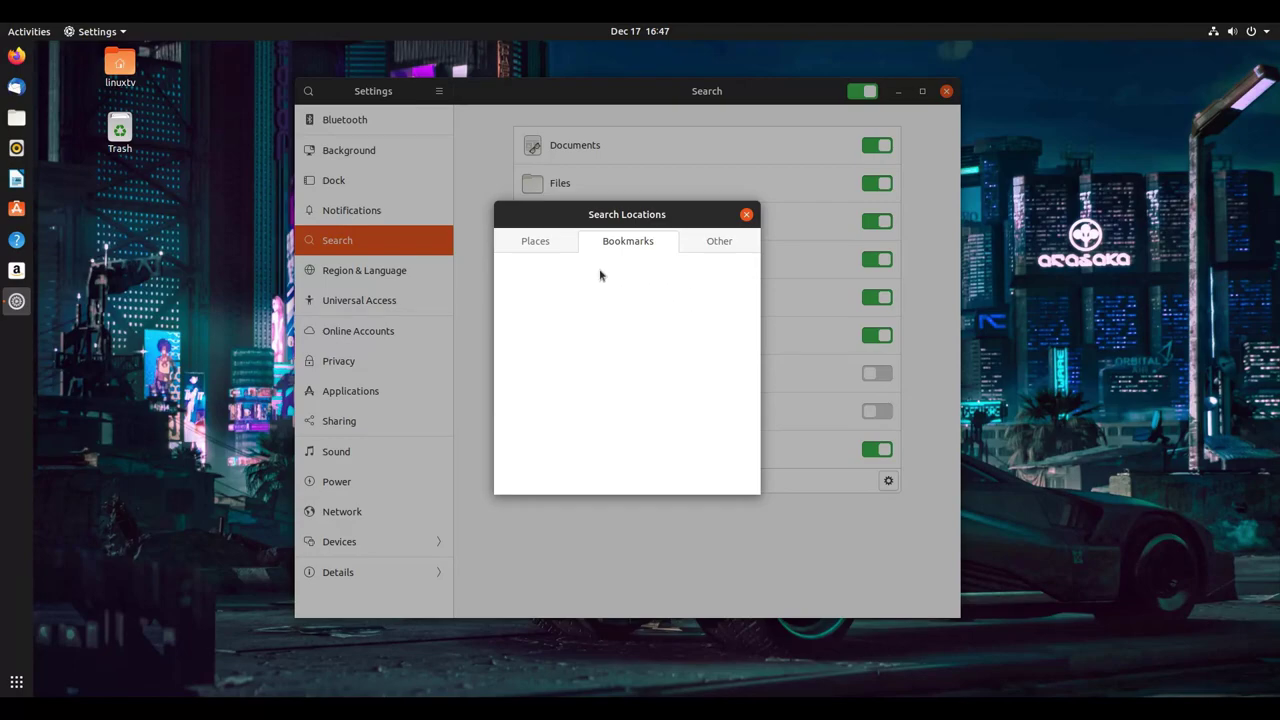
{"action": "left_click", "coordinate": [543, 249]}
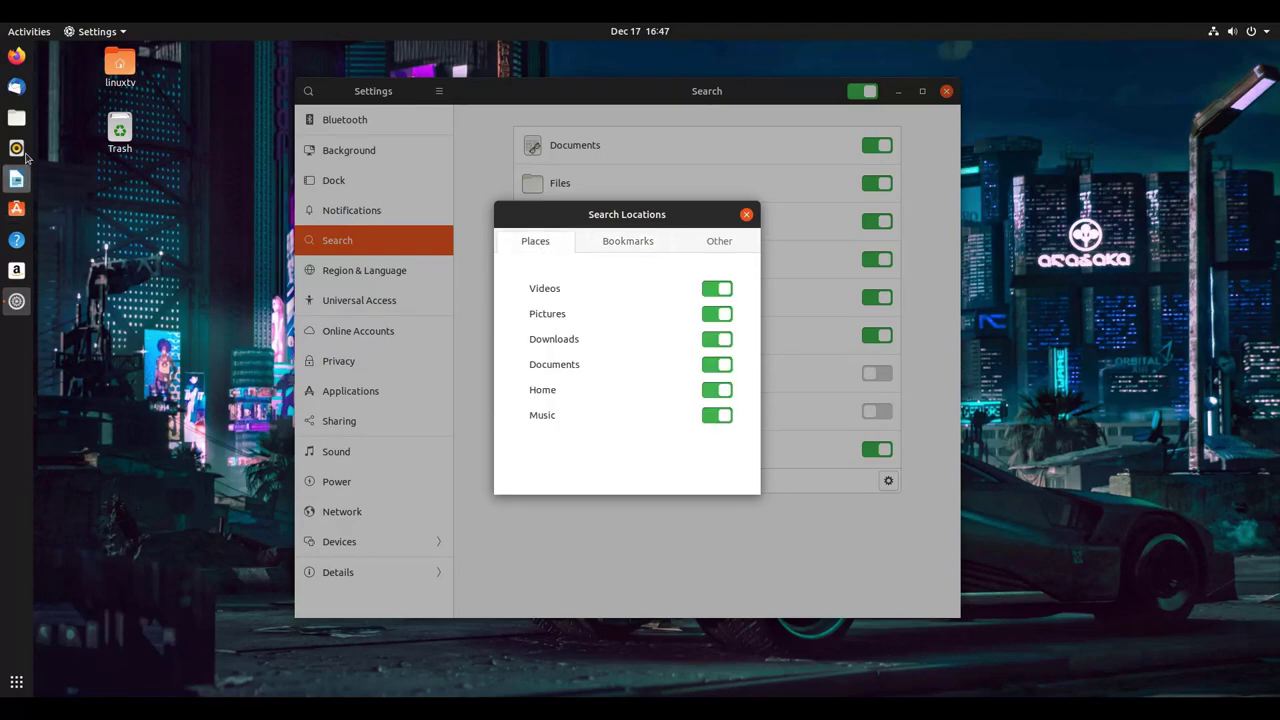
{"action": "left_click", "coordinate": [16, 117]}
Step: Bookmark the root filesystem's media folder from Other Locations > Computer into the Files sidebar
{"action": "left_click_drag", "start_coordinate": [408, 47], "coordinate": [737, 124]}
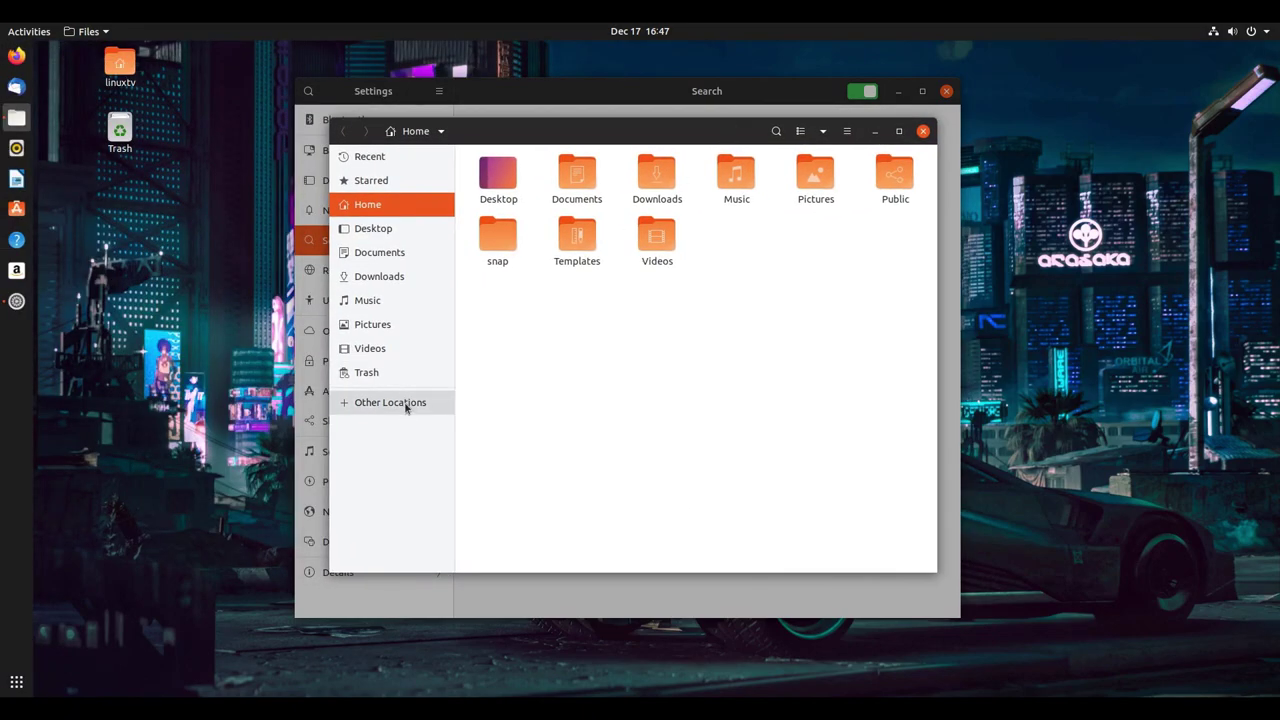
{"action": "left_click", "coordinate": [406, 405]}
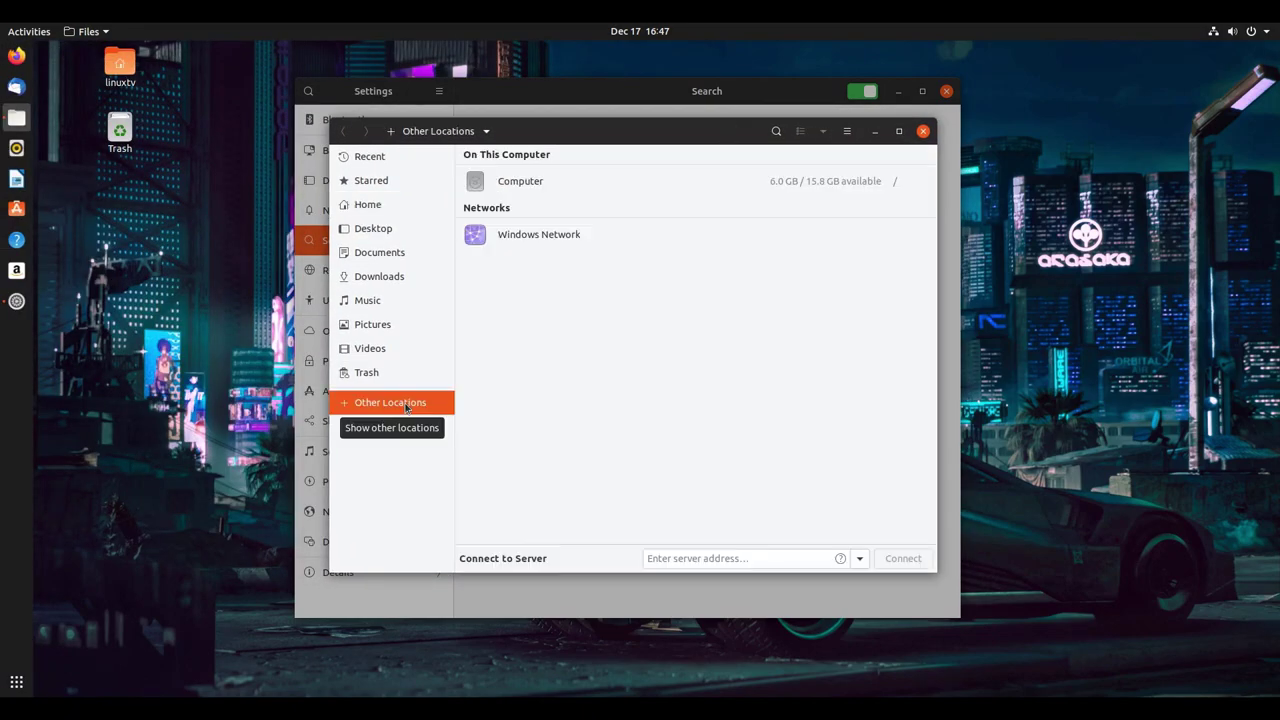
{"action": "left_click", "coordinate": [531, 186]}
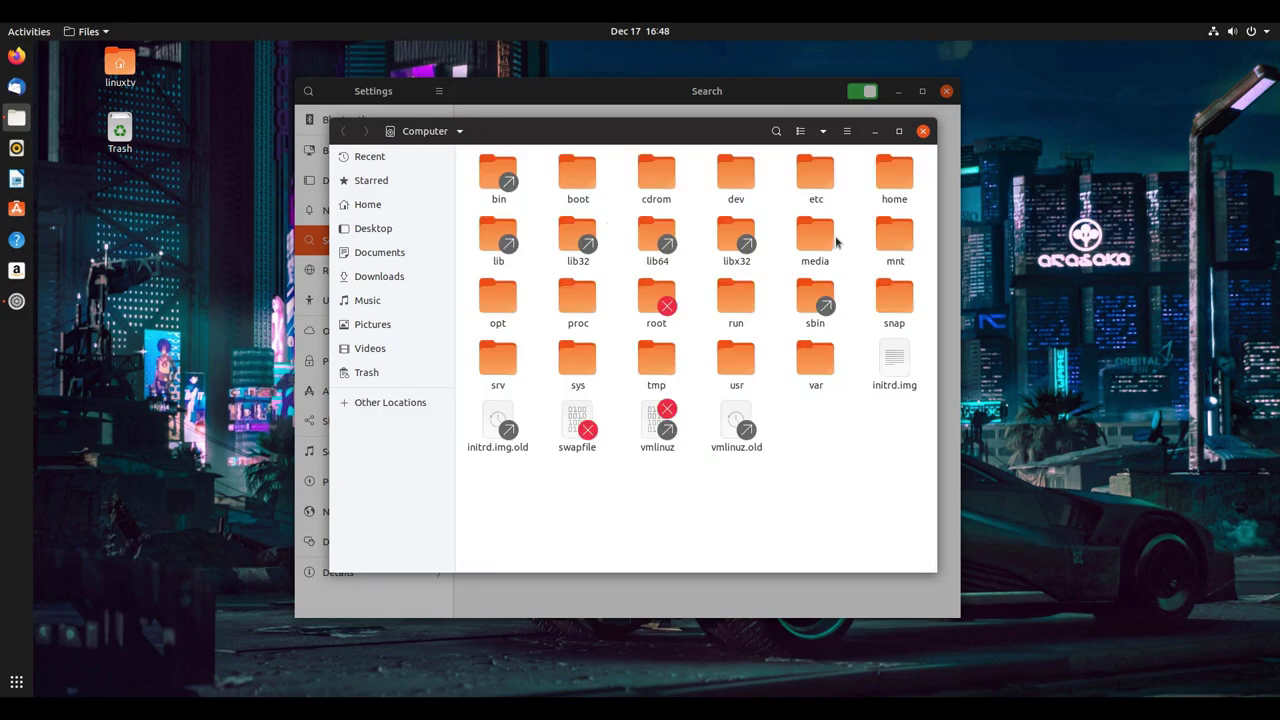
{"action": "left_click_drag", "start_coordinate": [830, 241], "coordinate": [410, 410]}
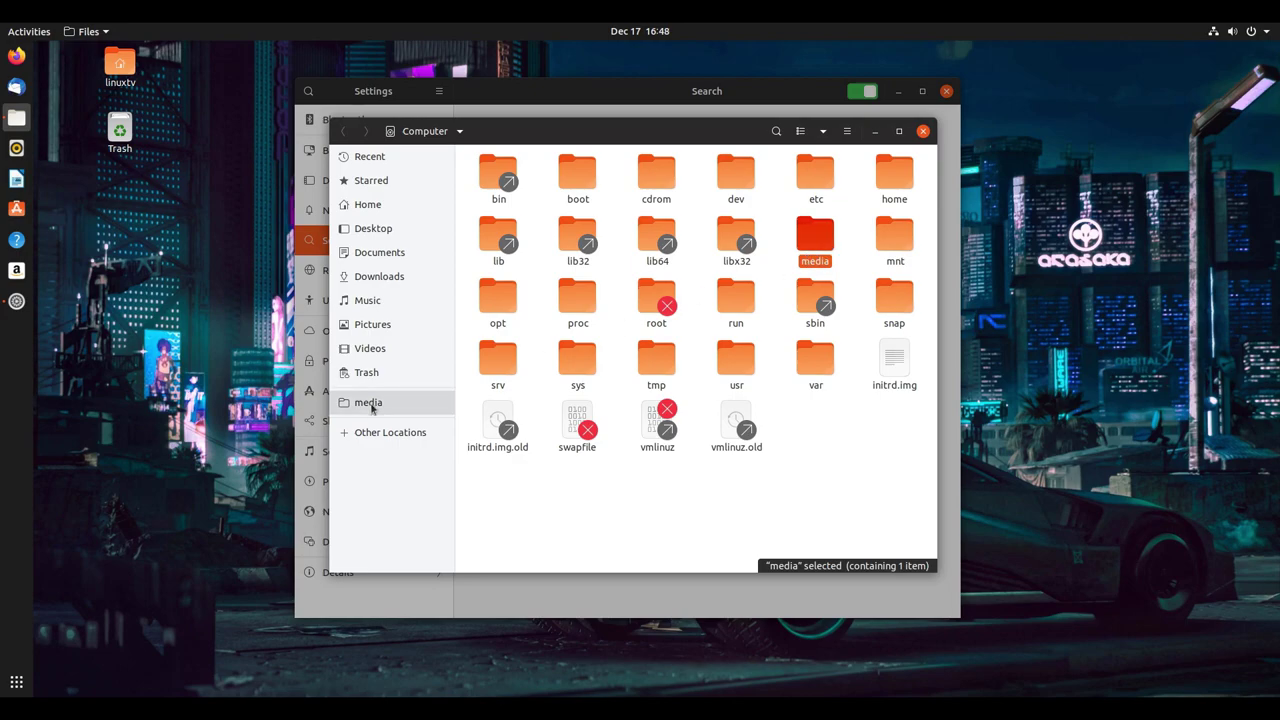
{"action": "left_click", "coordinate": [585, 586]}
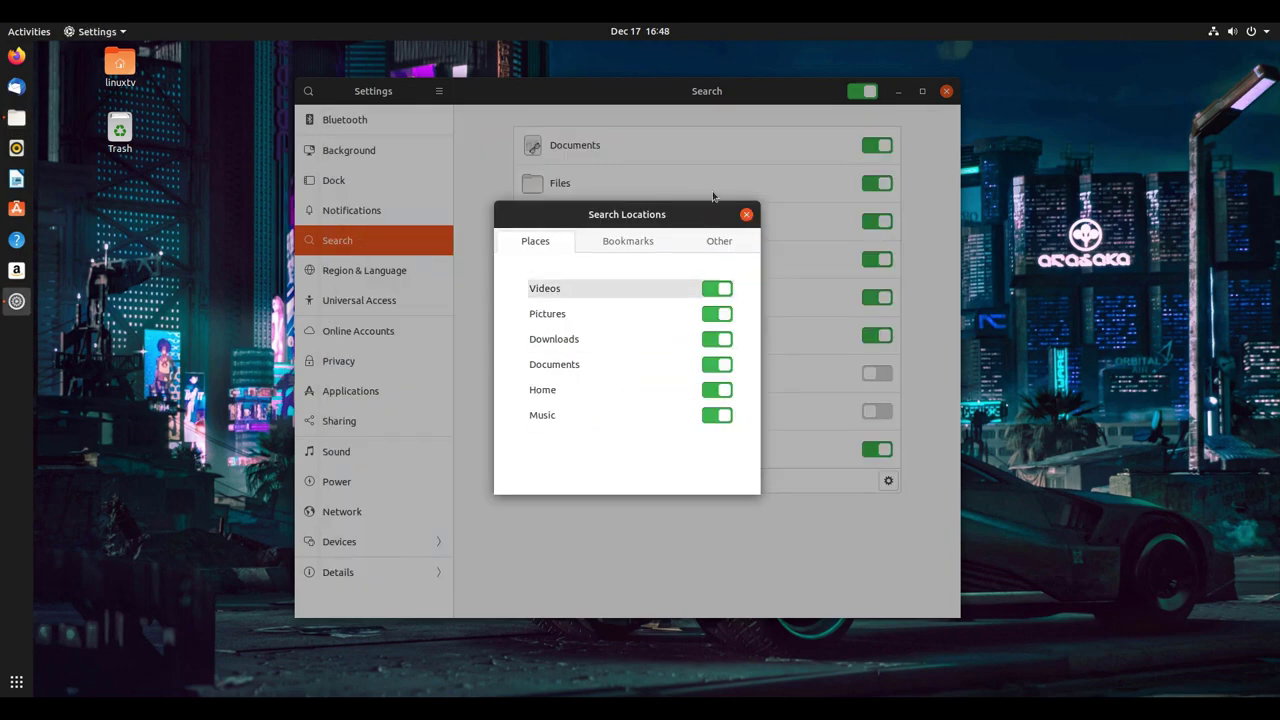
Step: Switch on the media bookmark as a search location under Bookmarks
{"action": "left_click", "coordinate": [746, 214]}
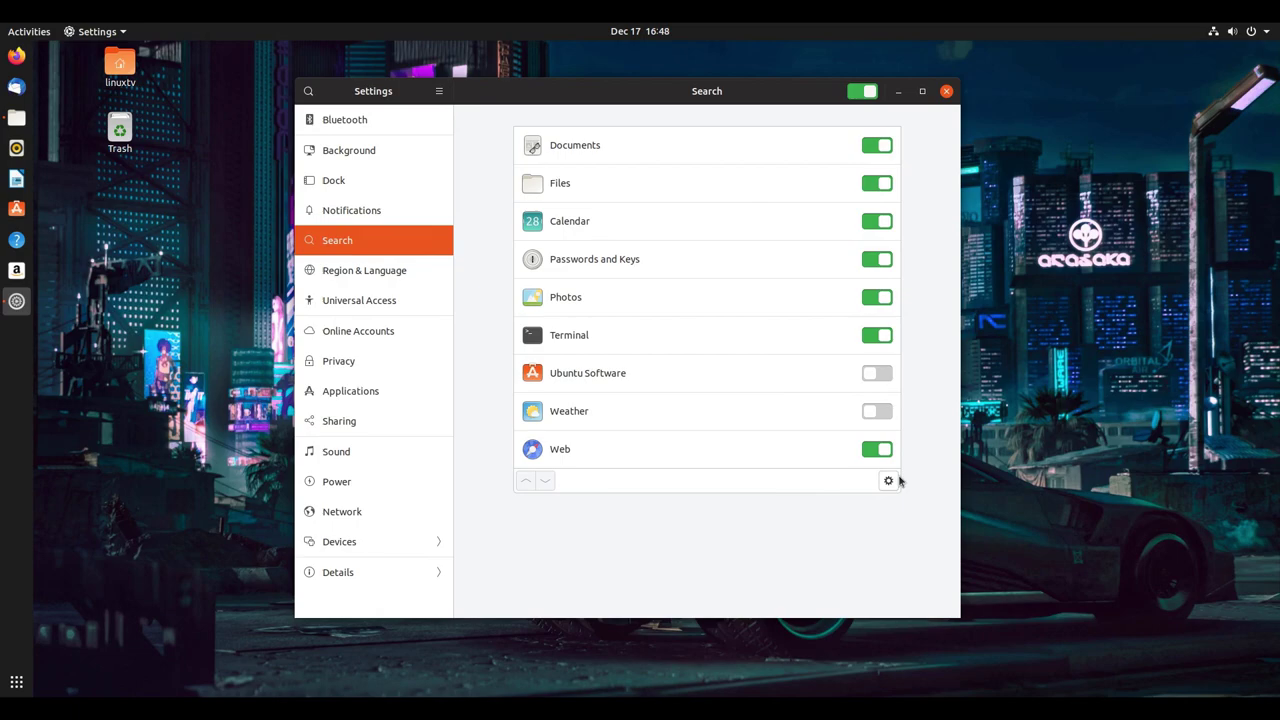
{"action": "left_click", "coordinate": [889, 480]}
{"action": "left_click", "coordinate": [623, 249]}
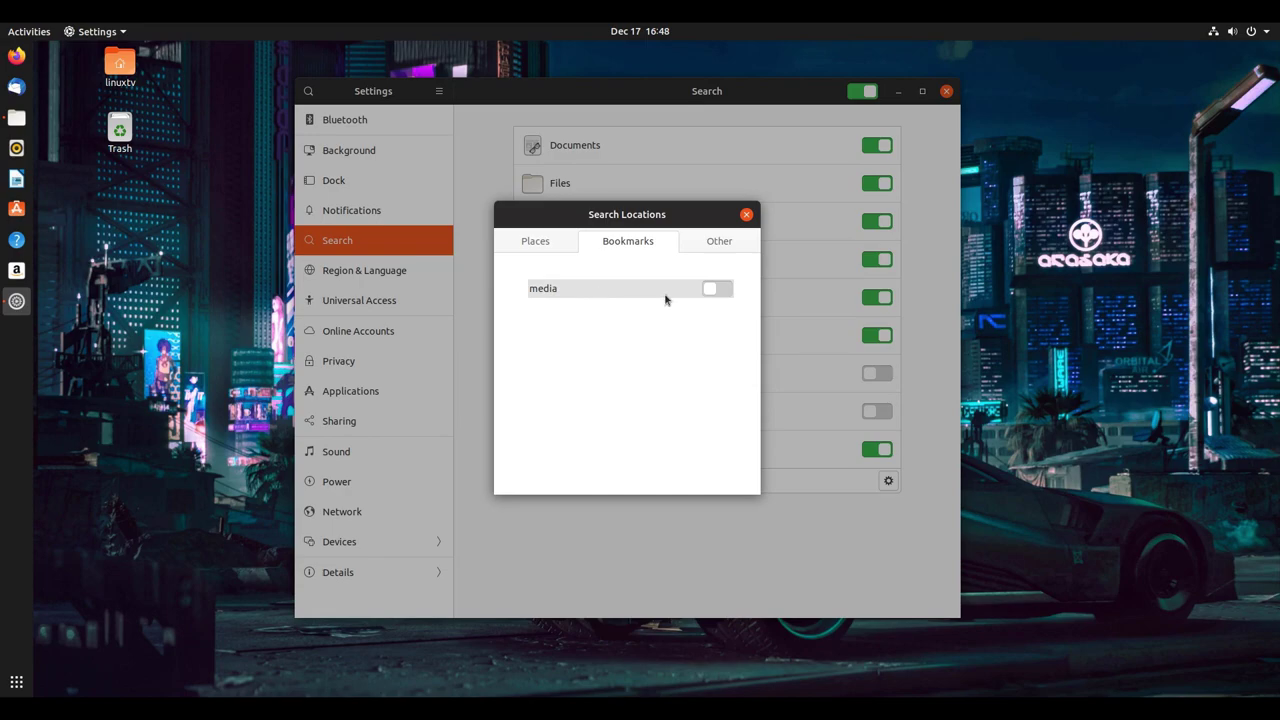
{"action": "left_click", "coordinate": [719, 290]}
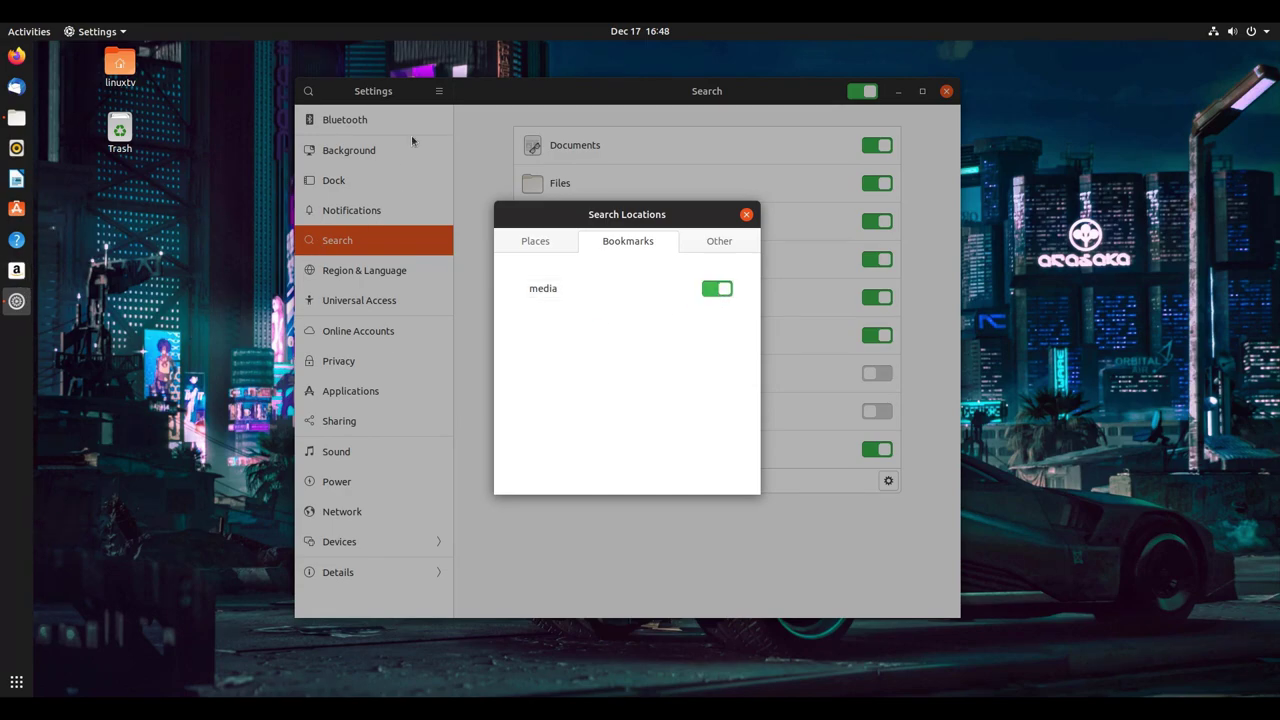
Step: Remove the media bookmark from the Files sidebar and close Files
{"action": "left_click", "coordinate": [16, 119]}
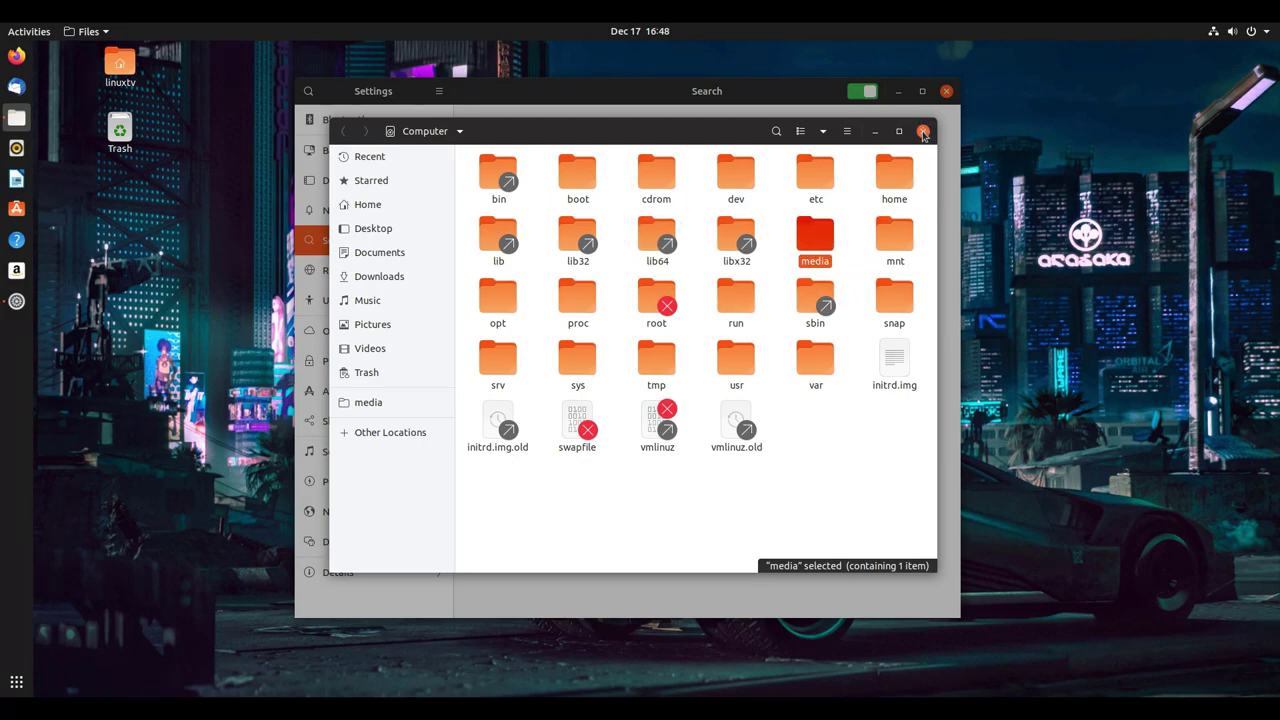
{"action": "right_click", "coordinate": [397, 405]}
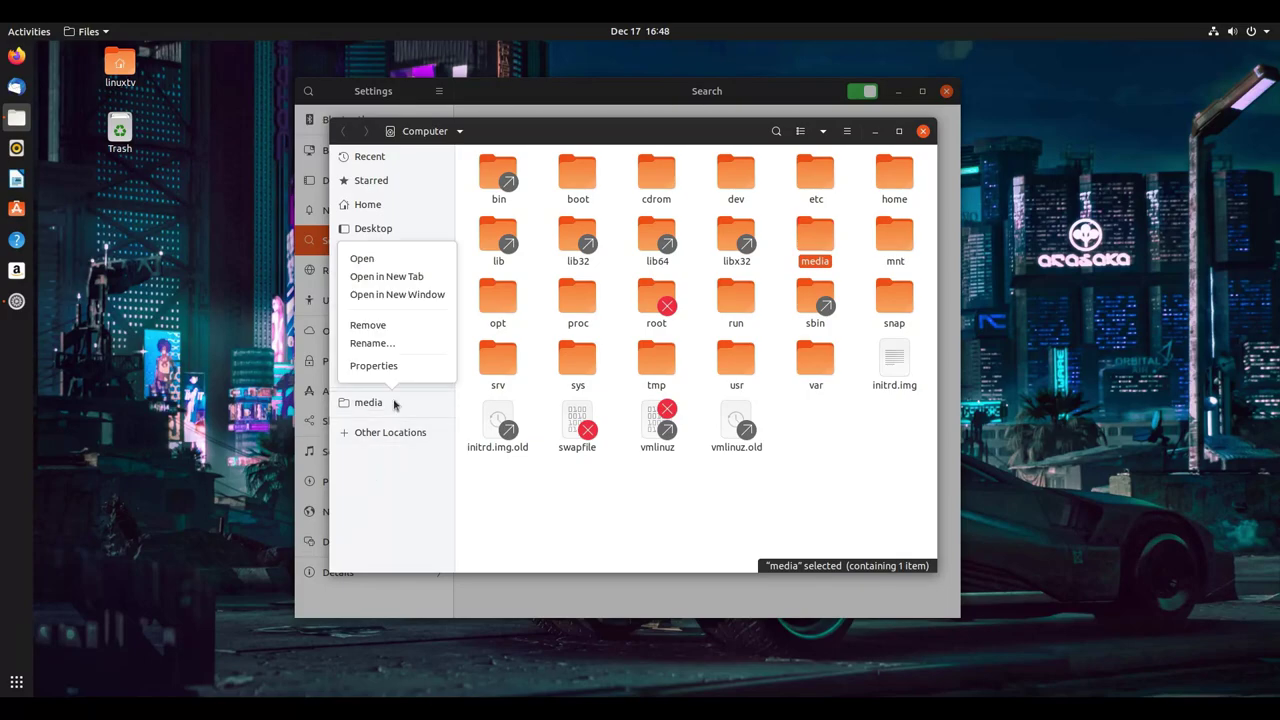
{"action": "left_click", "coordinate": [385, 325]}
{"action": "left_click", "coordinate": [923, 131]}
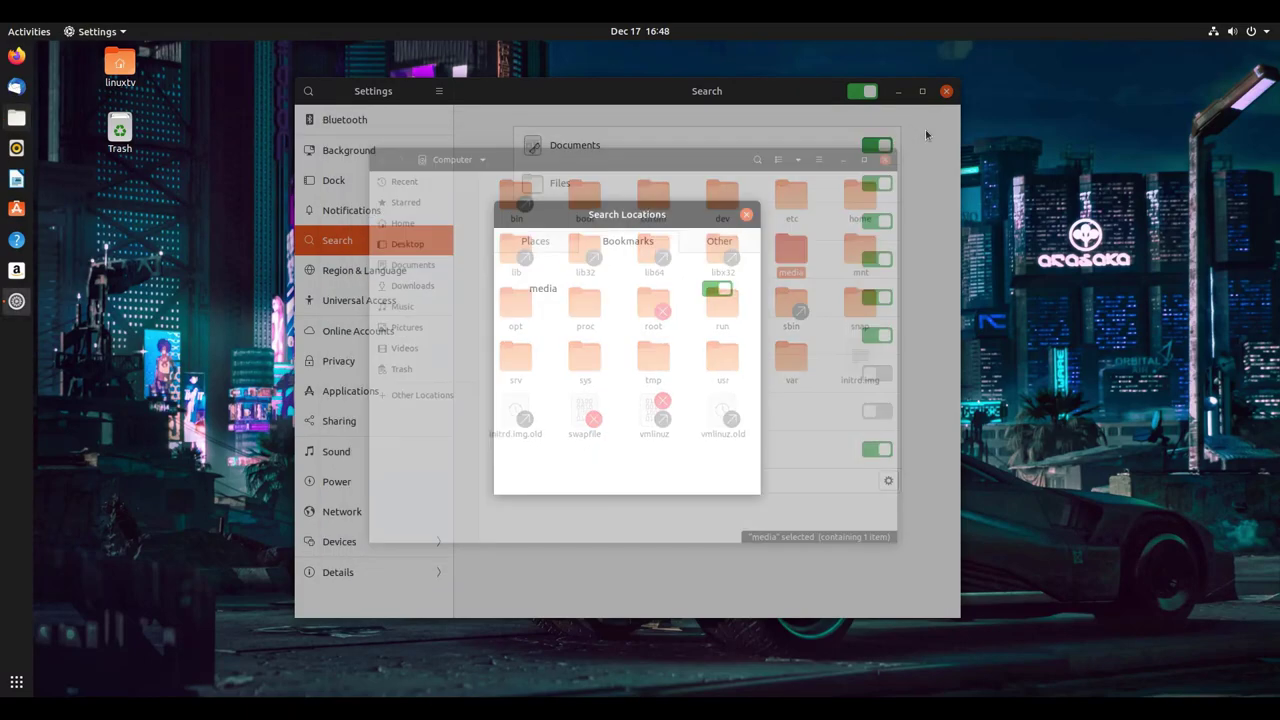
Step: Exclude media from searches, check the Places and Other (Desktop) locations, and close the dialog
{"action": "left_click", "coordinate": [717, 289]}
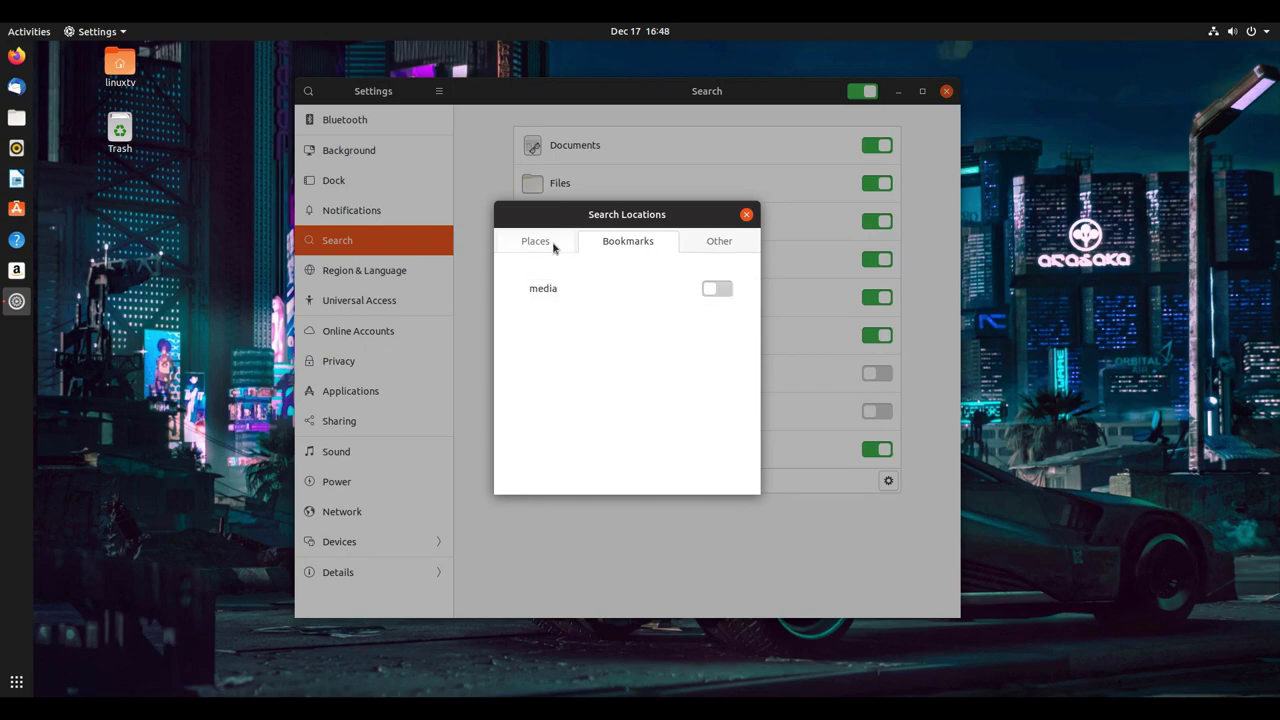
{"action": "left_click", "coordinate": [553, 246]}
{"action": "left_click", "coordinate": [694, 238]}
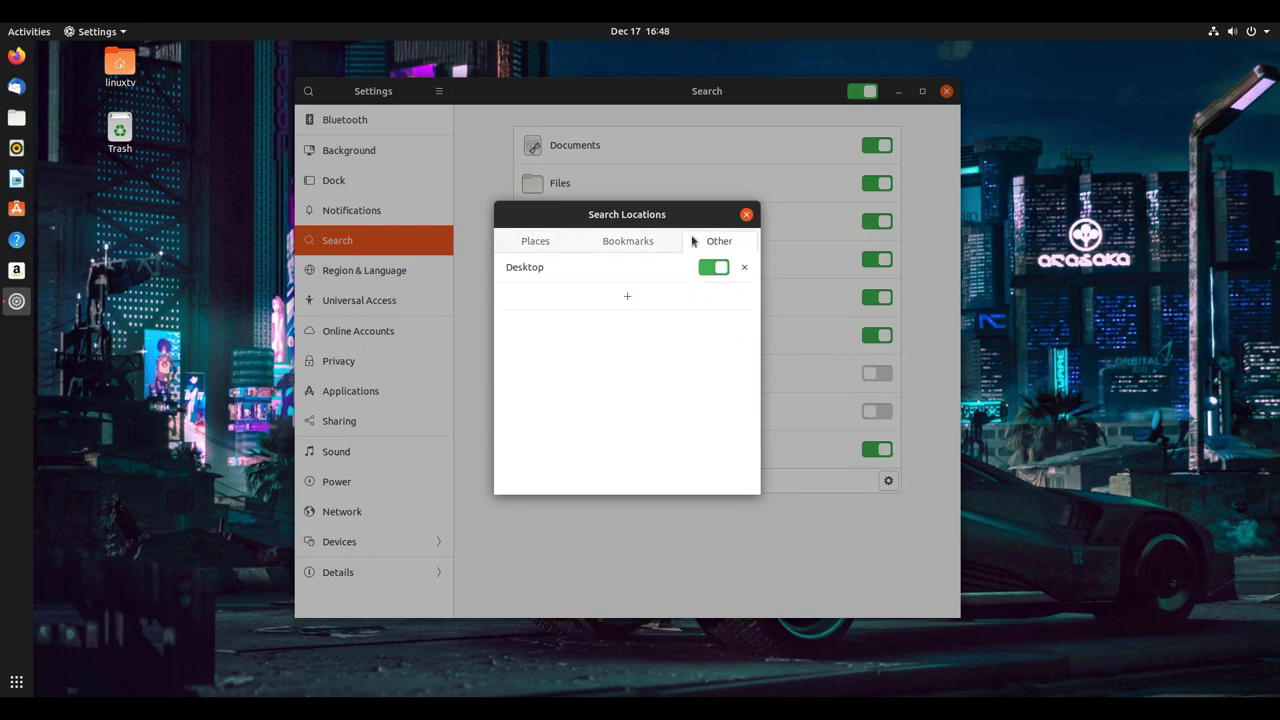
{"action": "left_click", "coordinate": [555, 242]}
{"action": "left_click", "coordinate": [746, 214]}
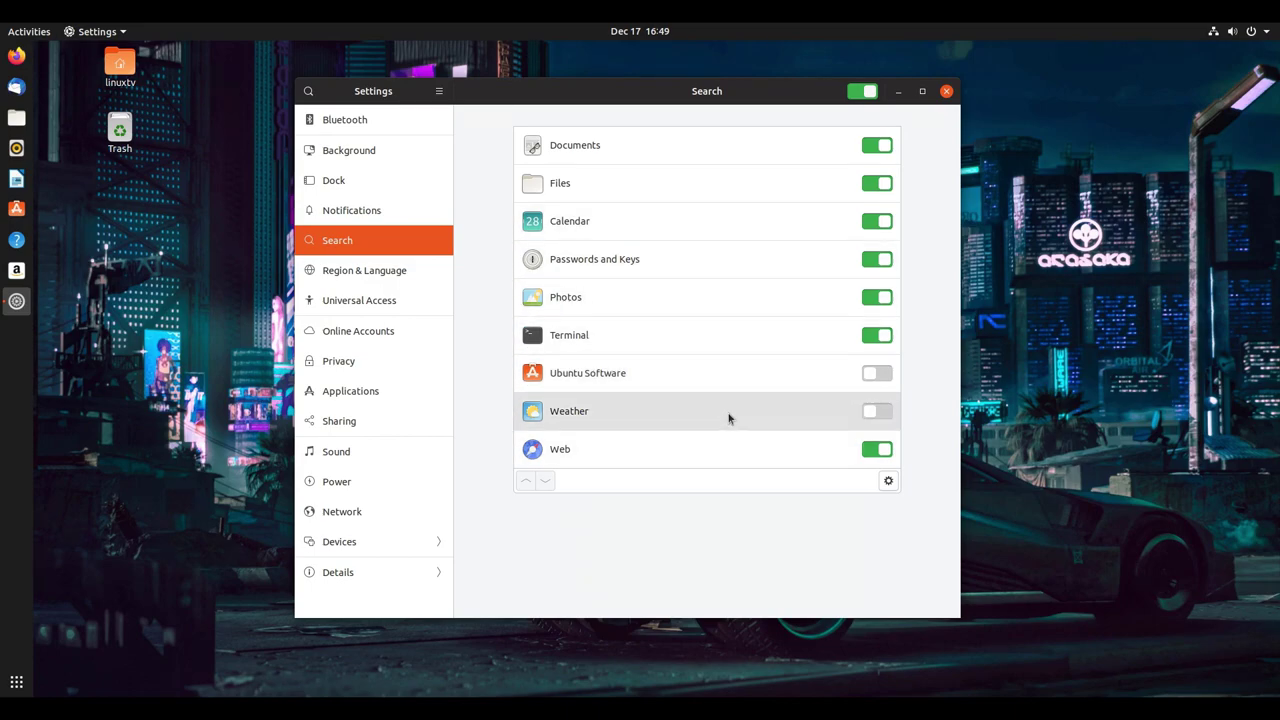
Step: Switch Weather back on as a search source, check the Activities overview, then open Universal Access
{"action": "left_click", "coordinate": [871, 411]}
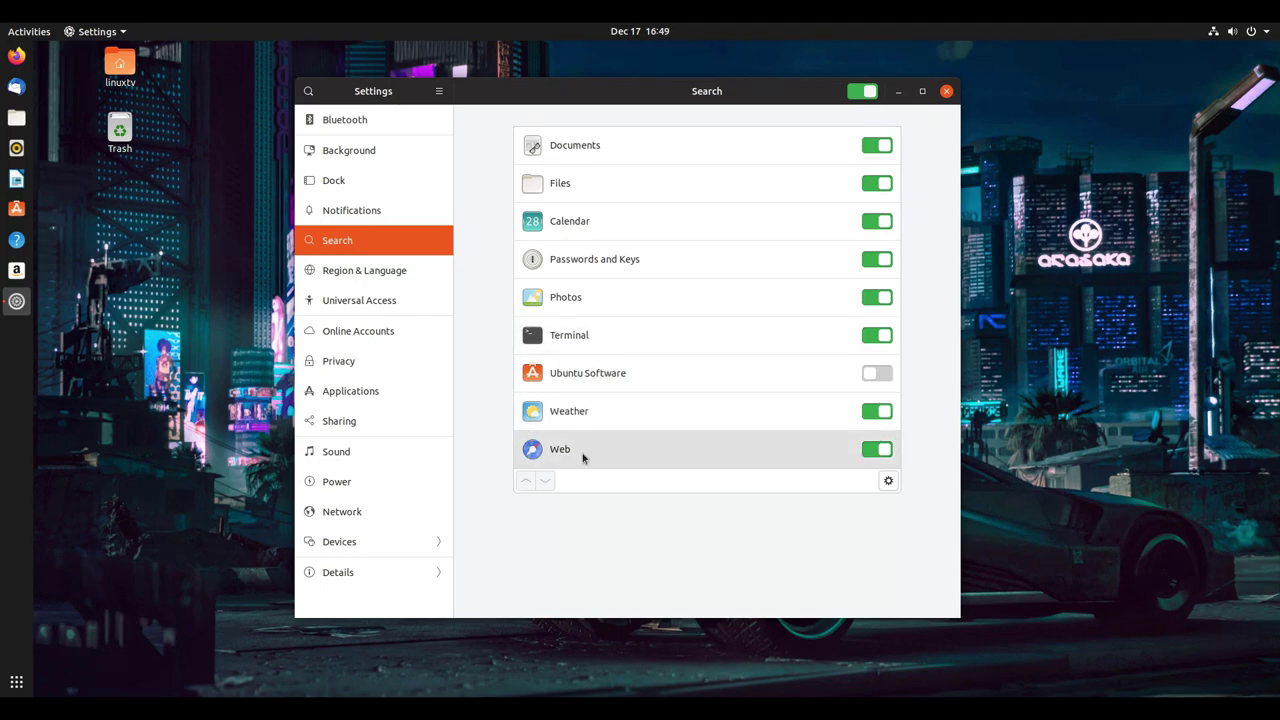
{"action": "left_click", "coordinate": [31, 34]}
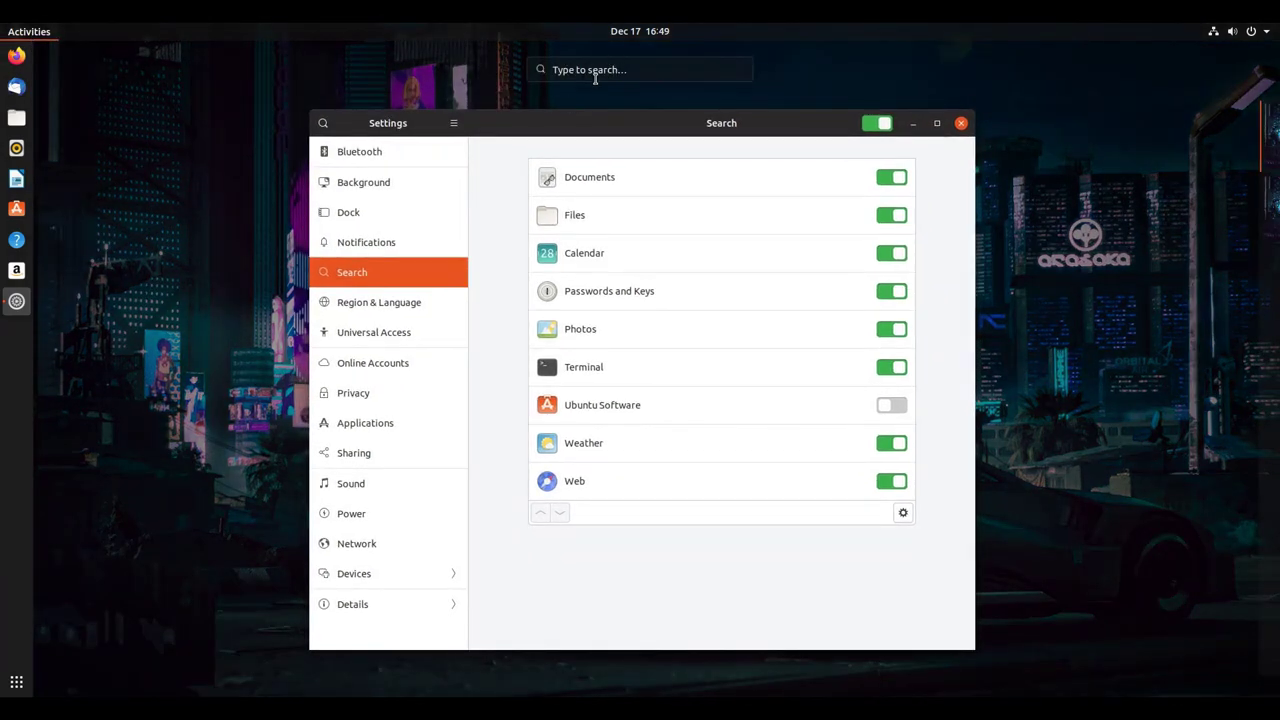
{"action": "left_click", "coordinate": [538, 345]}
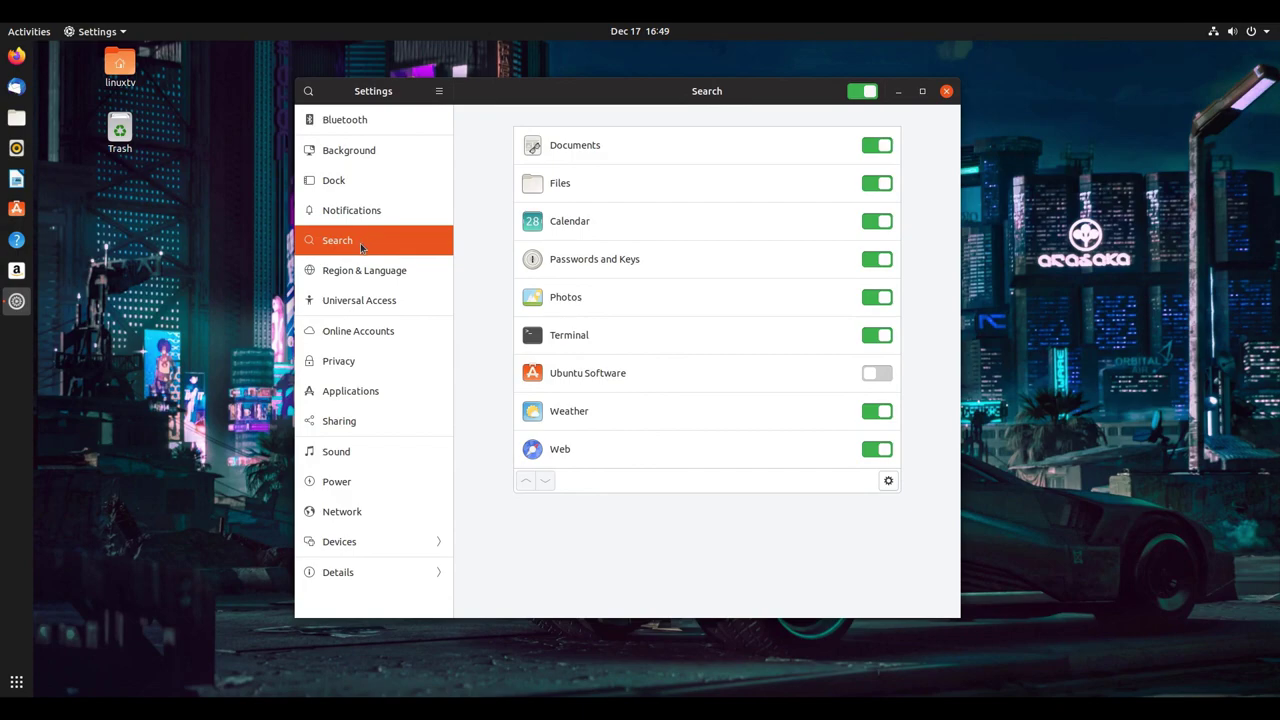
{"action": "left_click", "coordinate": [408, 276]}
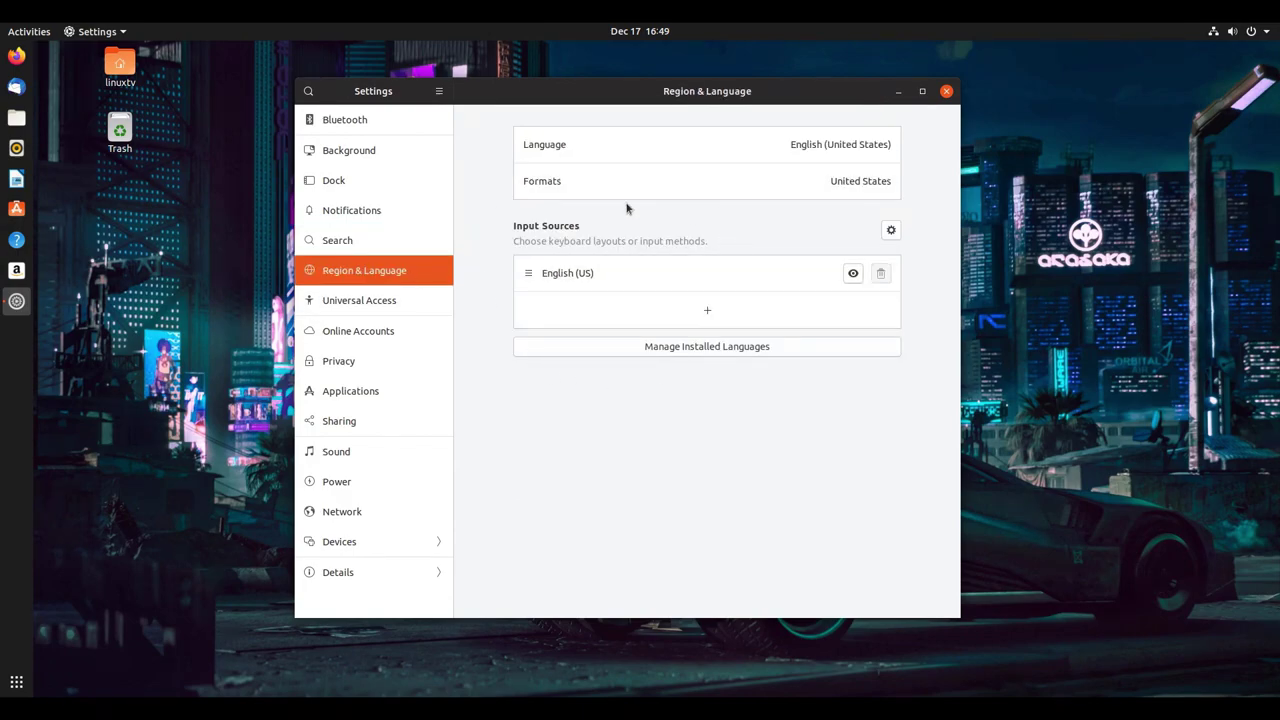
{"action": "left_click", "coordinate": [396, 305]}
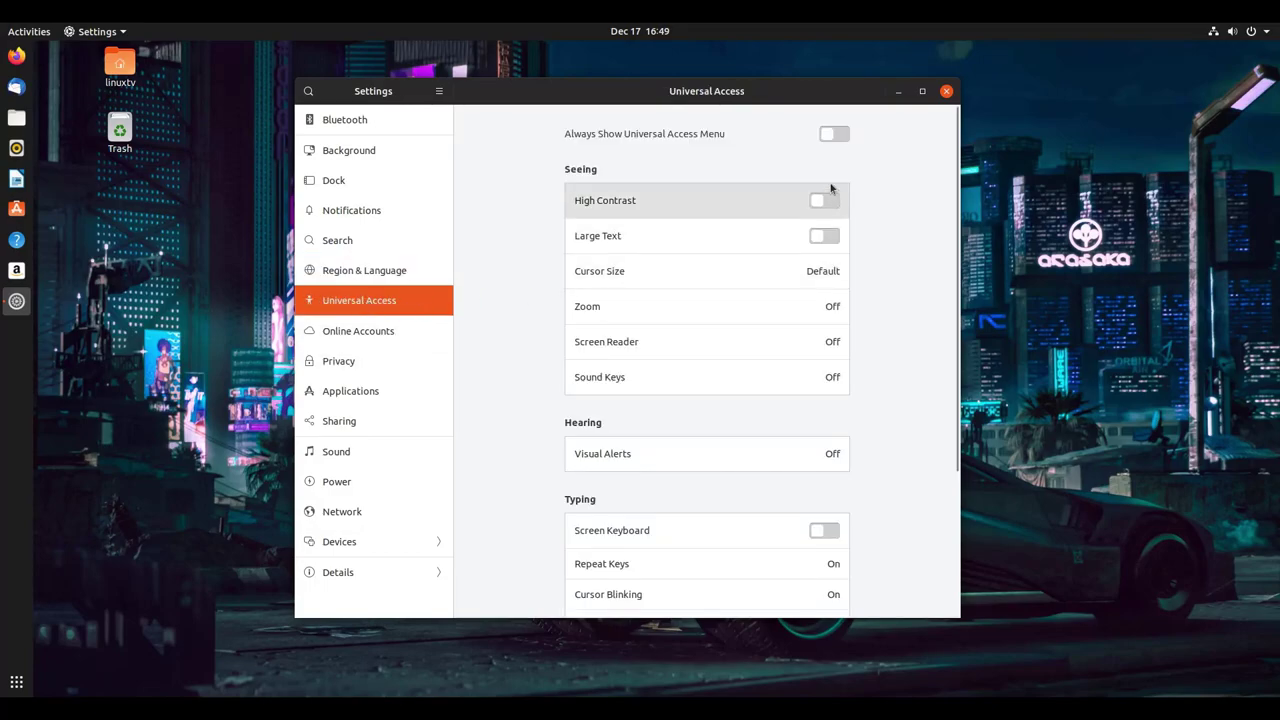
{"action": "left_click", "coordinate": [822, 236]}
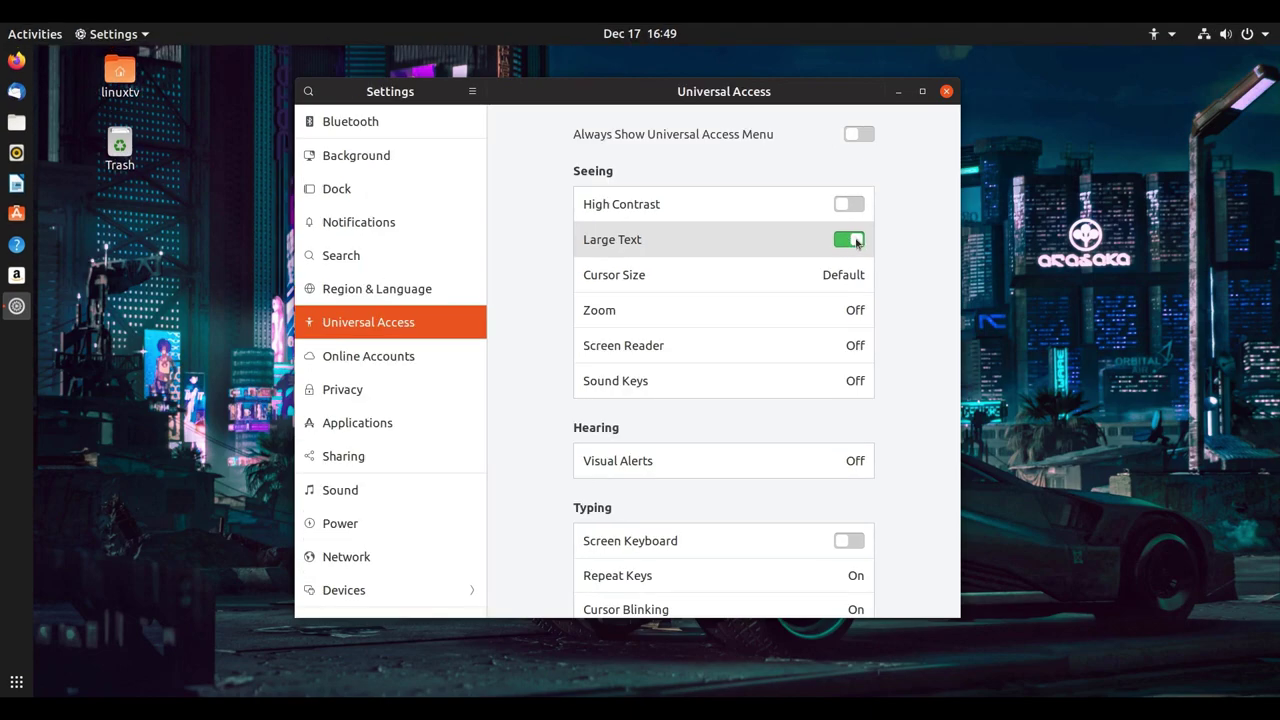
{"action": "scroll", "coordinate": [791, 343], "scroll_direction": "down", "scroll_amount": 5}
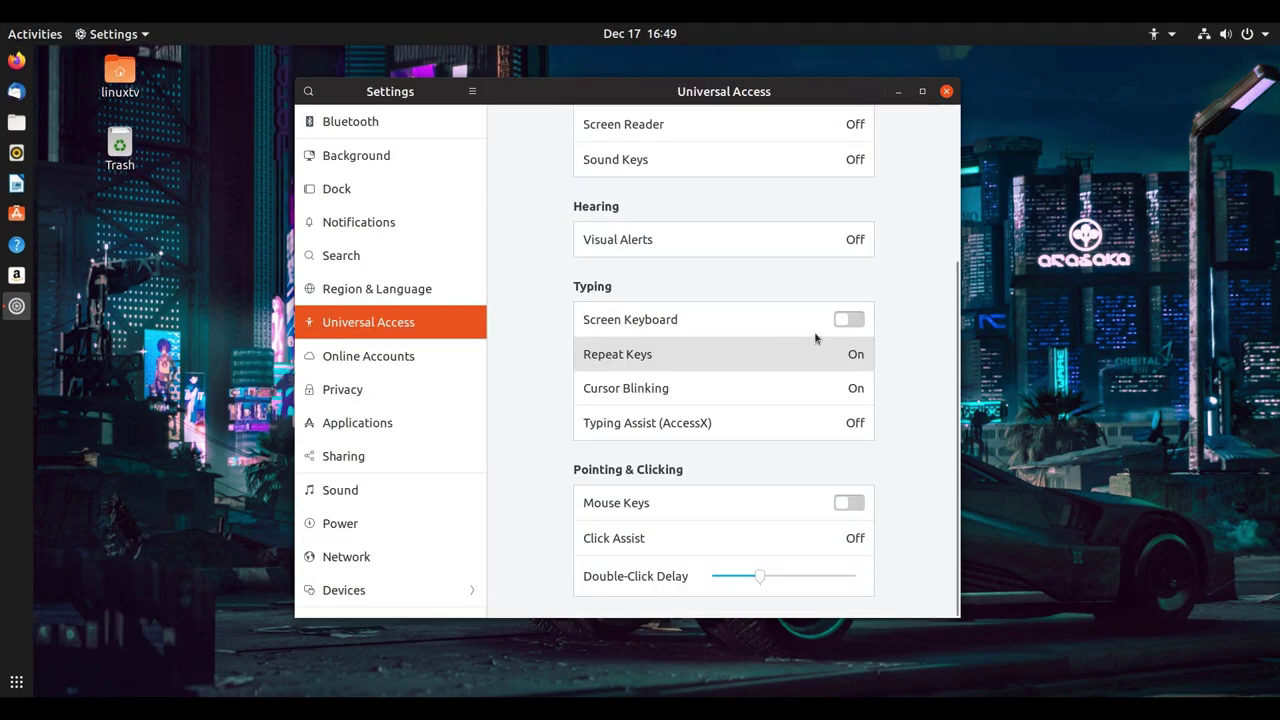
{"action": "scroll", "coordinate": [940, 307], "scroll_direction": "up", "scroll_amount": 3}
{"action": "scroll", "coordinate": [940, 307], "scroll_direction": "up", "scroll_amount": 1}
{"action": "scroll", "coordinate": [940, 307], "scroll_direction": "down", "scroll_amount": 3}
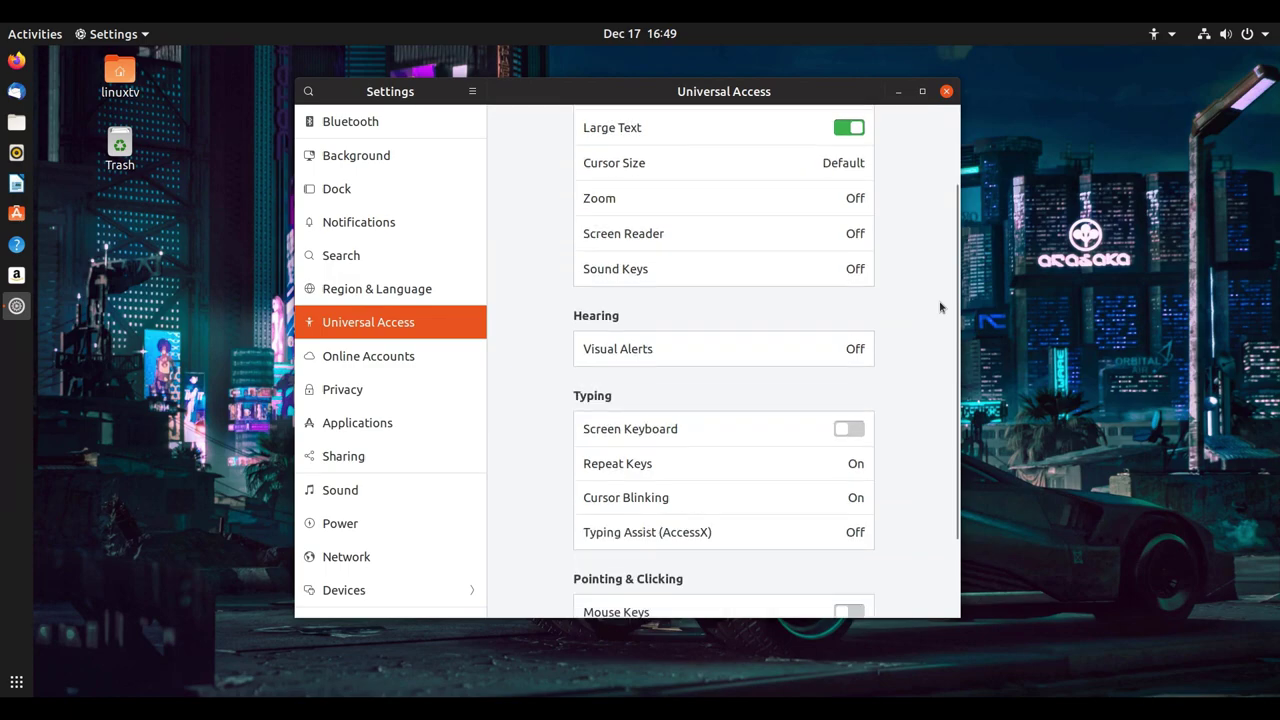
{"action": "left_click", "coordinate": [848, 374]}
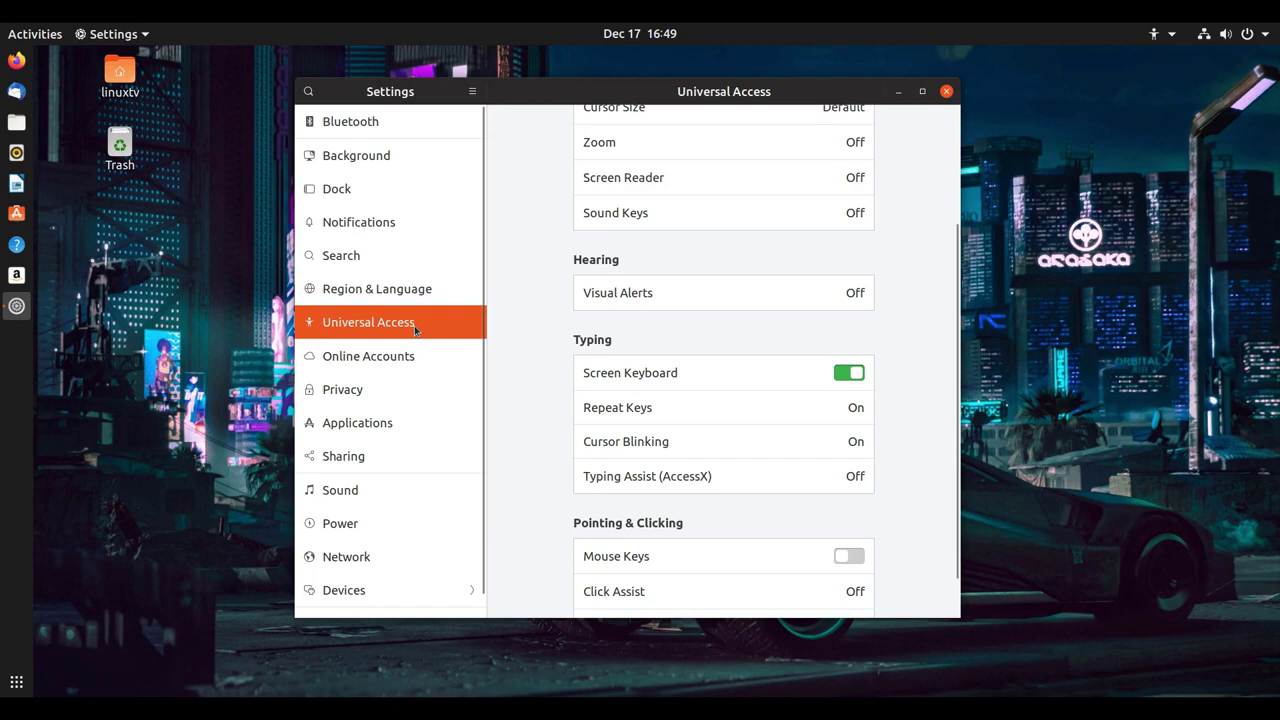
{"action": "left_click", "coordinate": [848, 373]}
{"action": "scroll", "coordinate": [840, 372], "scroll_direction": "up", "scroll_amount": 3}
{"action": "left_click", "coordinate": [846, 240]}
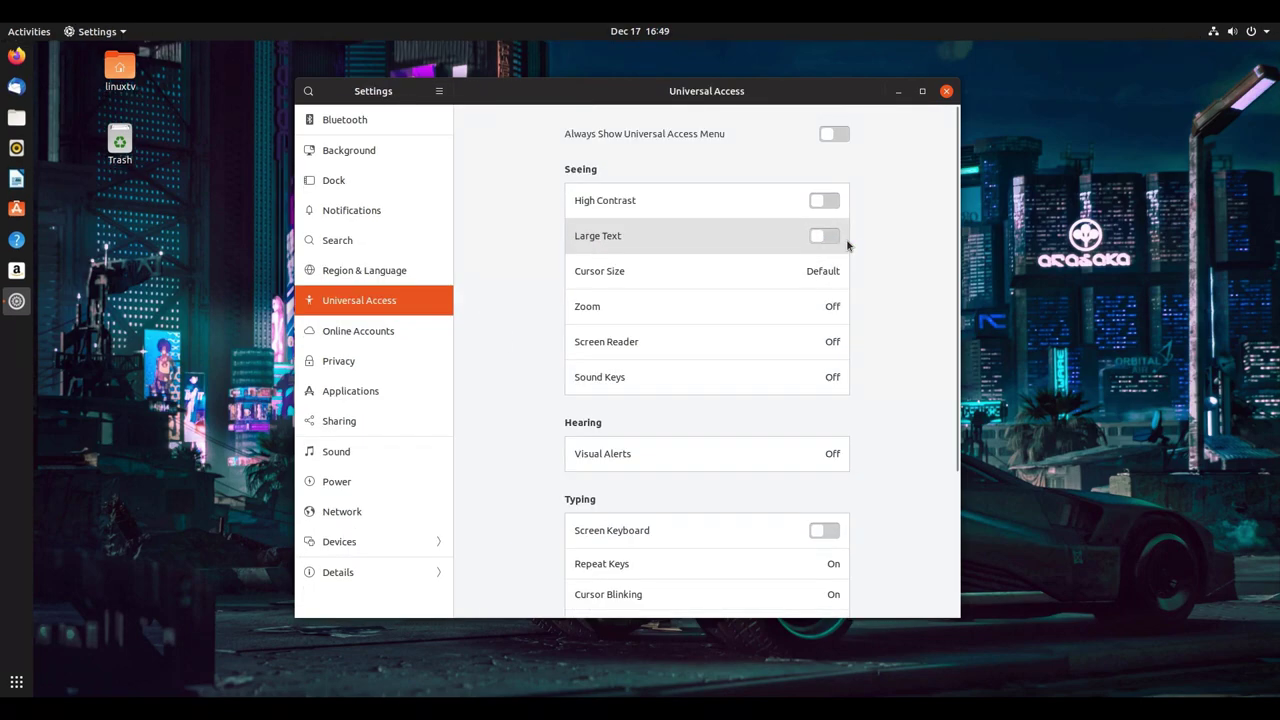
Step: Browse the Online Accounts providers such as Google, Nextcloud, Facebook and Microsoft
{"action": "left_click", "coordinate": [395, 338]}
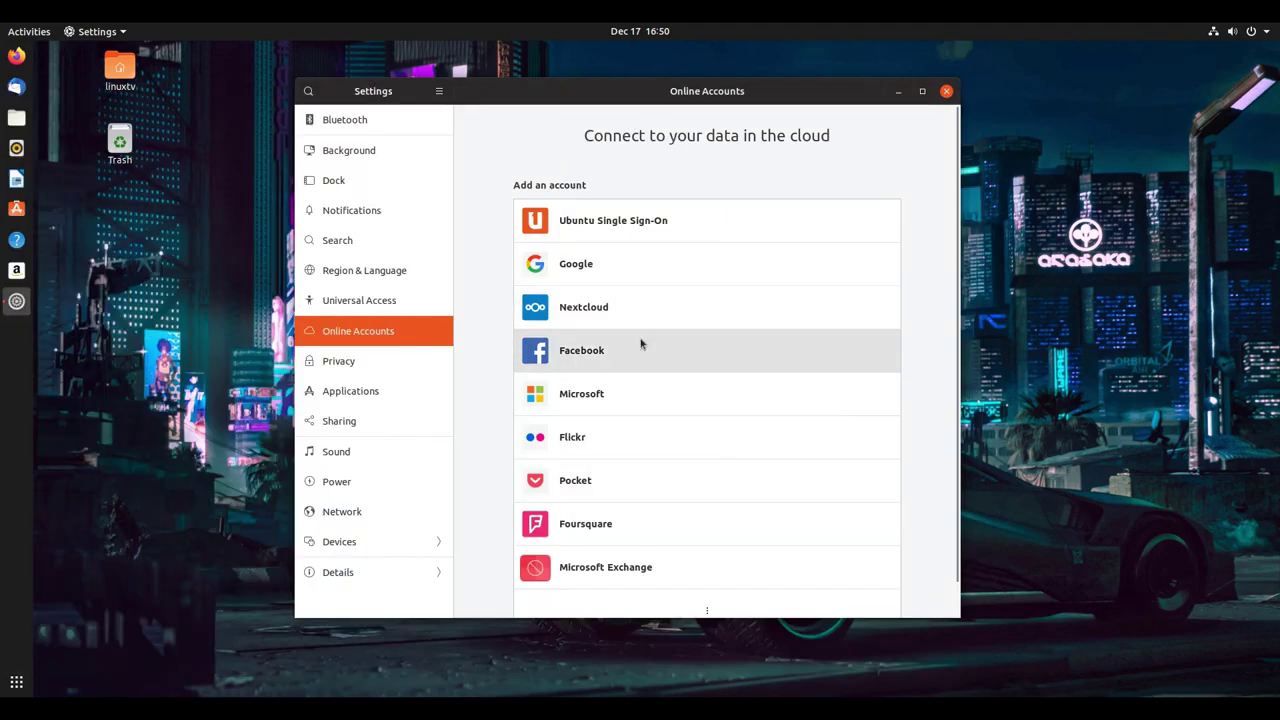
{"action": "scroll", "coordinate": [677, 346], "scroll_direction": "down", "scroll_amount": 1}
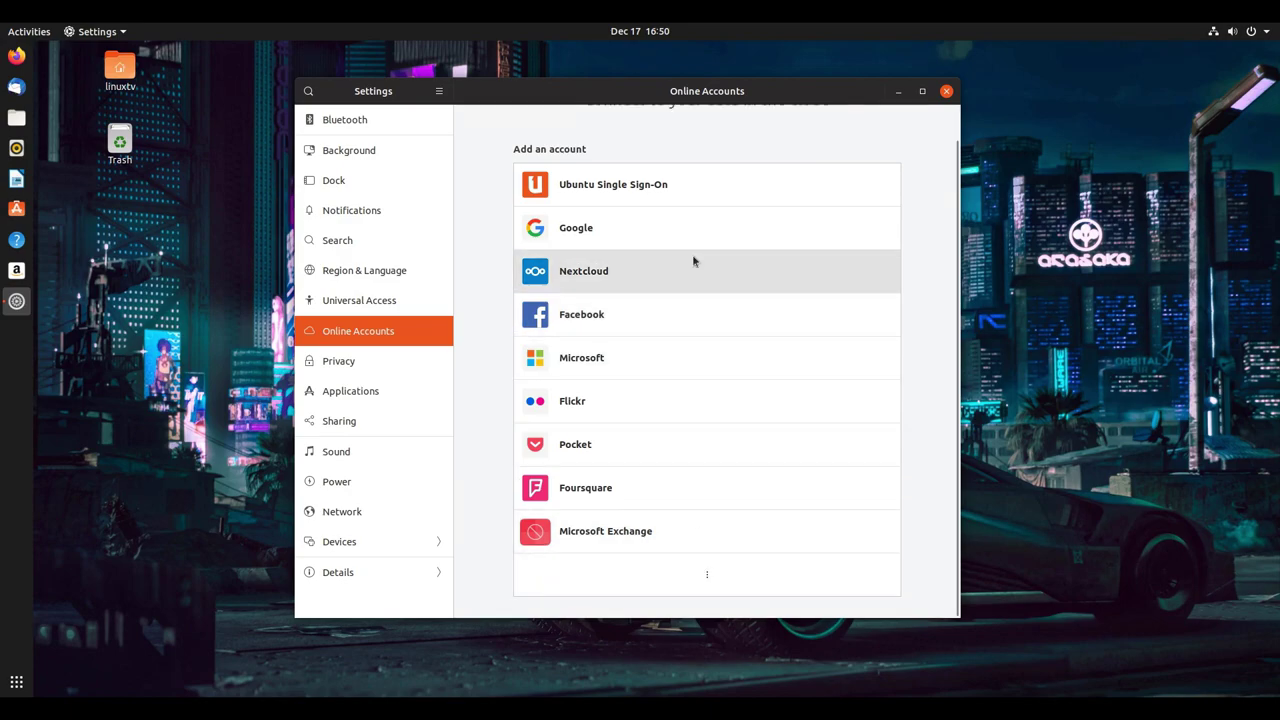
{"action": "scroll", "coordinate": [693, 260], "scroll_direction": "up", "scroll_amount": 1}
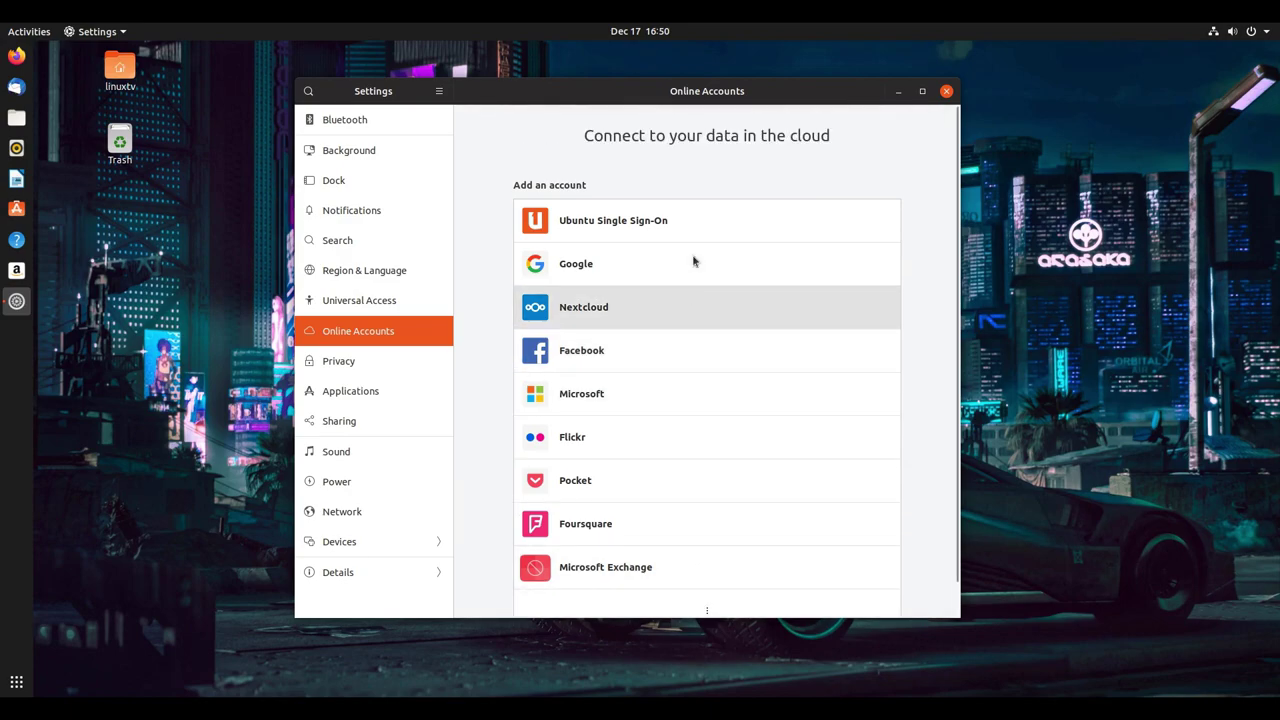
Step: Switch off Automatic Screen Lock on the Privacy page so Screen Lock reads Off
{"action": "left_click", "coordinate": [404, 364]}
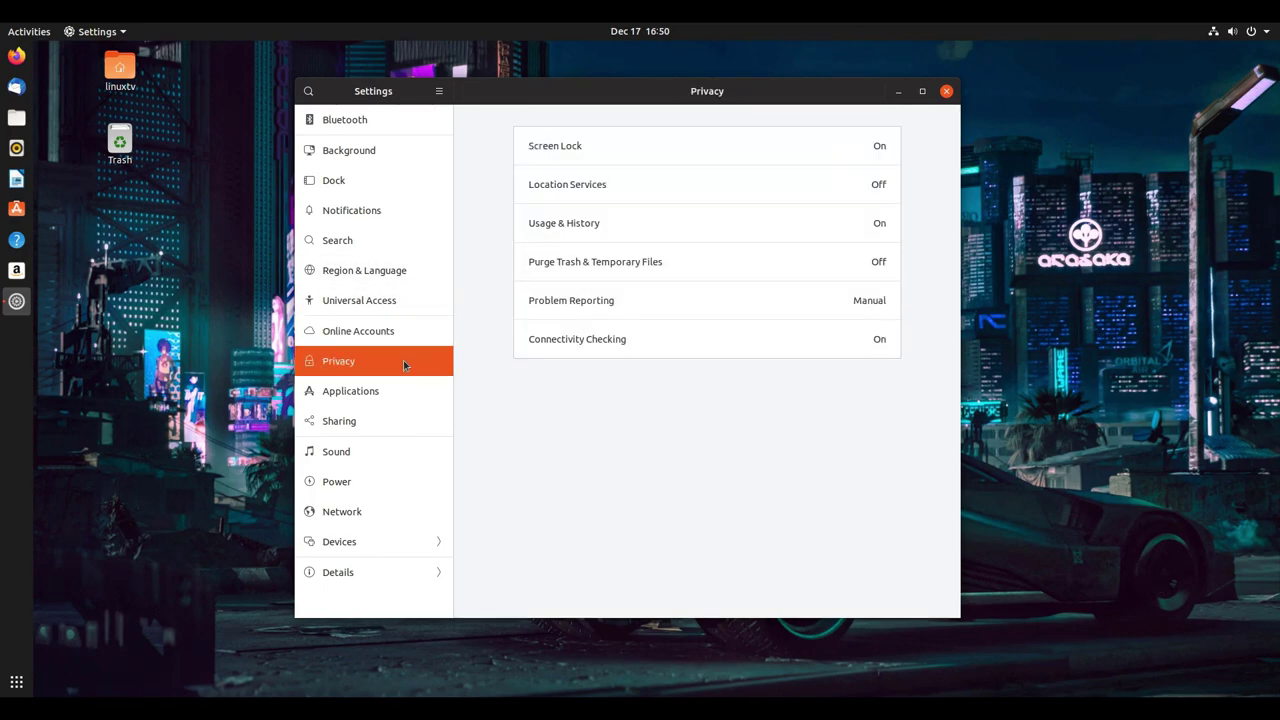
{"action": "left_click", "coordinate": [775, 142]}
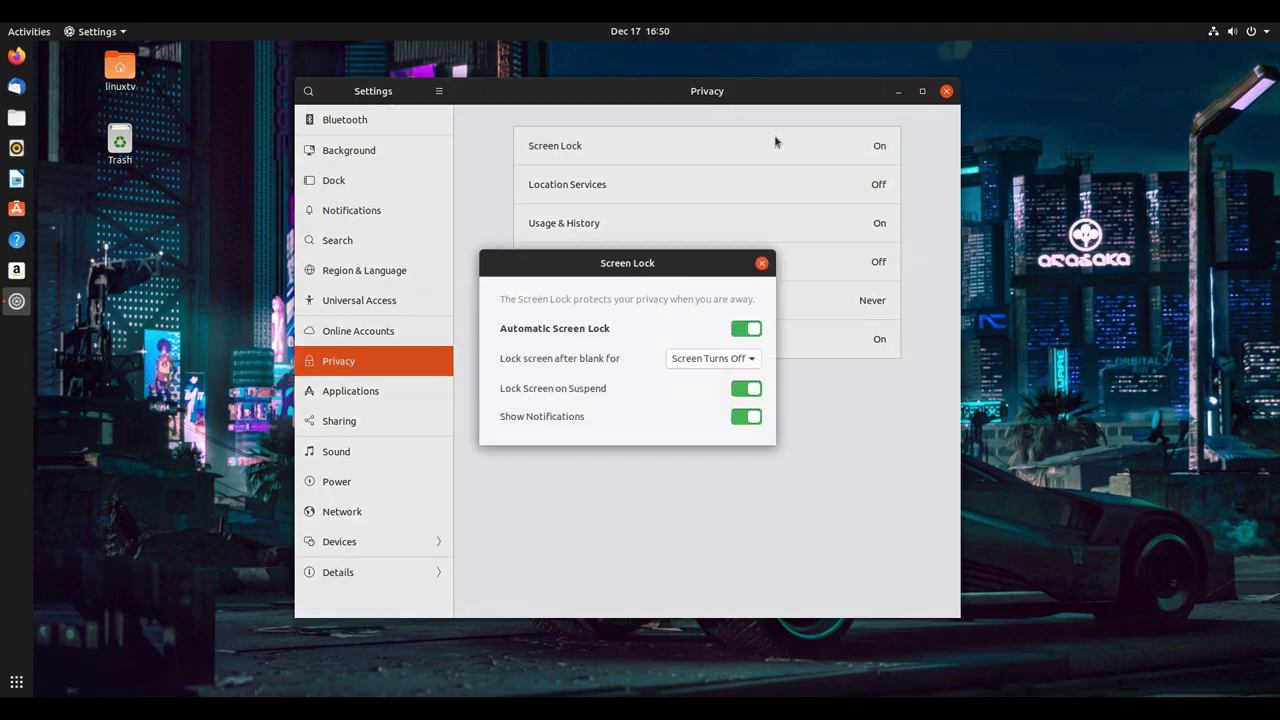
{"action": "left_click", "coordinate": [748, 333]}
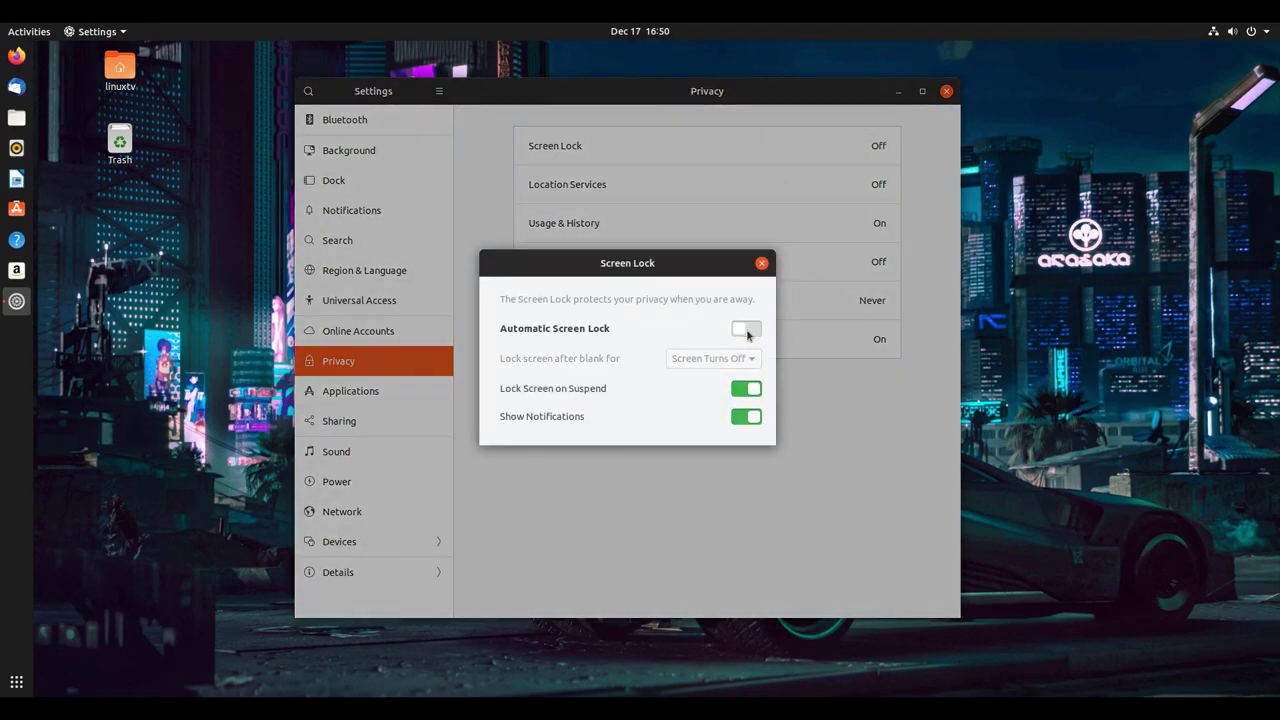
{"action": "left_click", "coordinate": [760, 264]}
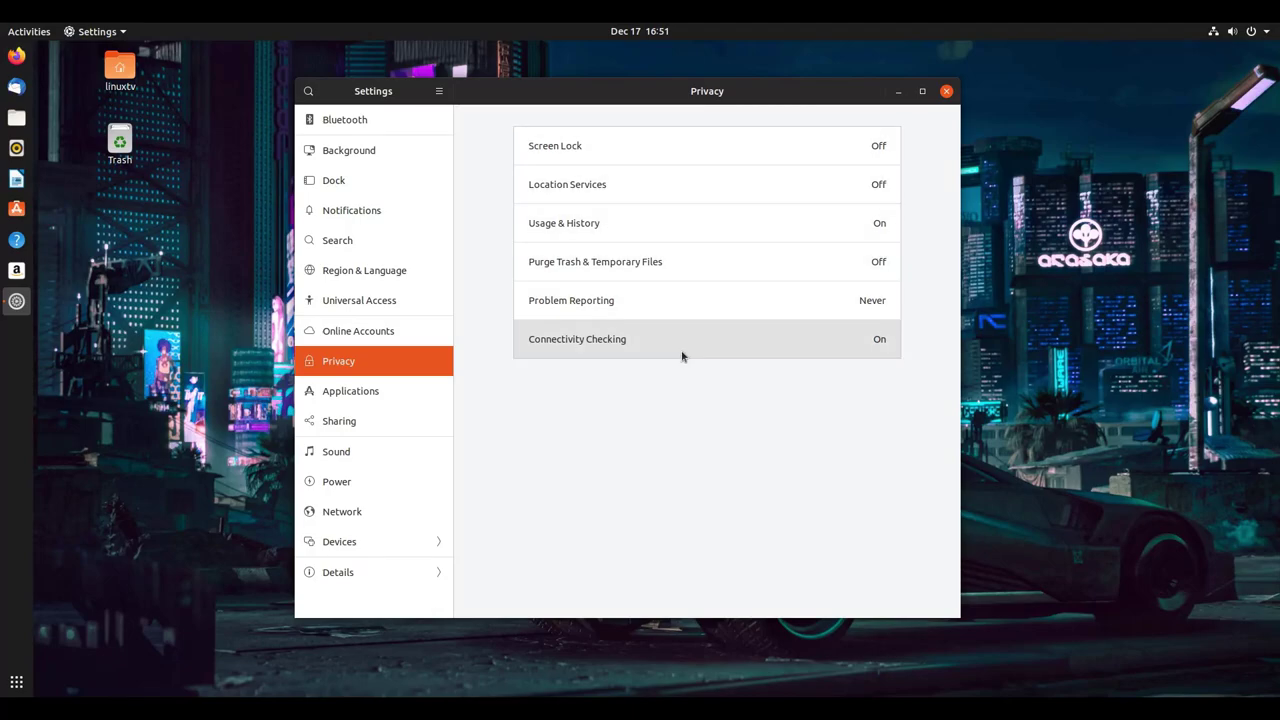
Step: Browse the app list to Archive Manager and expand its 42 Archive Files handlers
{"action": "left_click", "coordinate": [420, 399]}
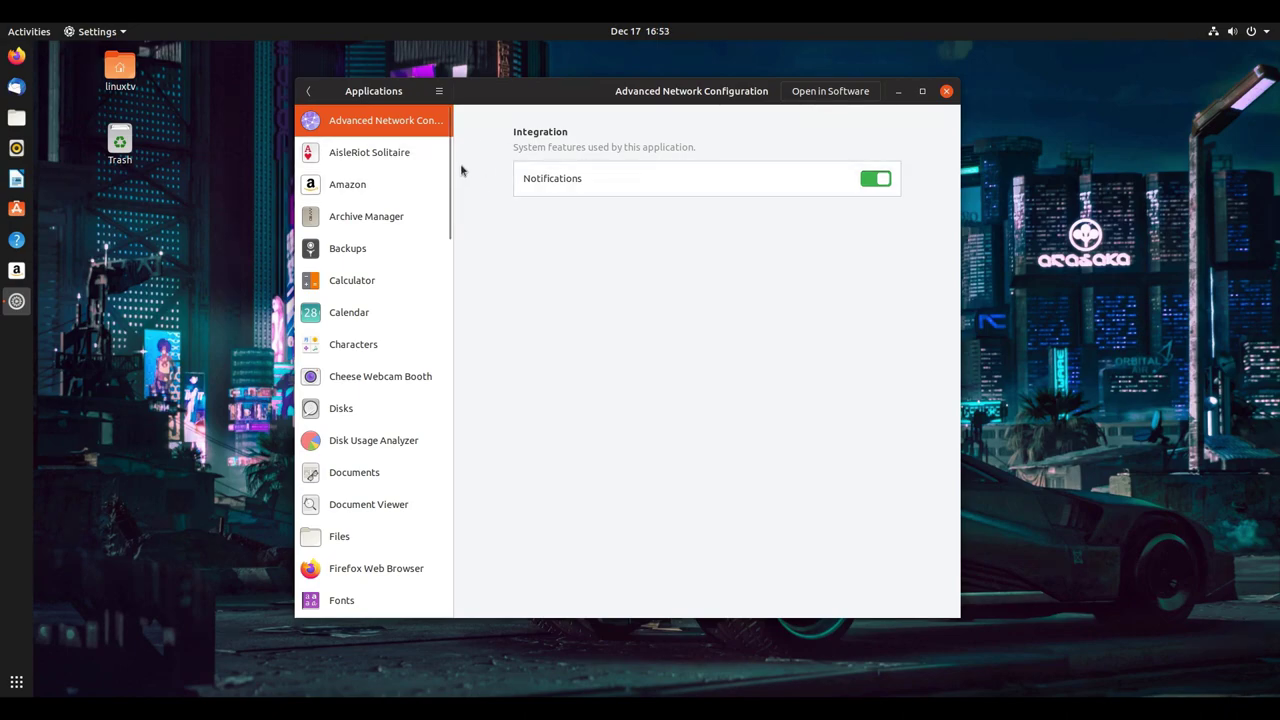
{"action": "left_click", "coordinate": [405, 154]}
{"action": "left_click", "coordinate": [406, 185]}
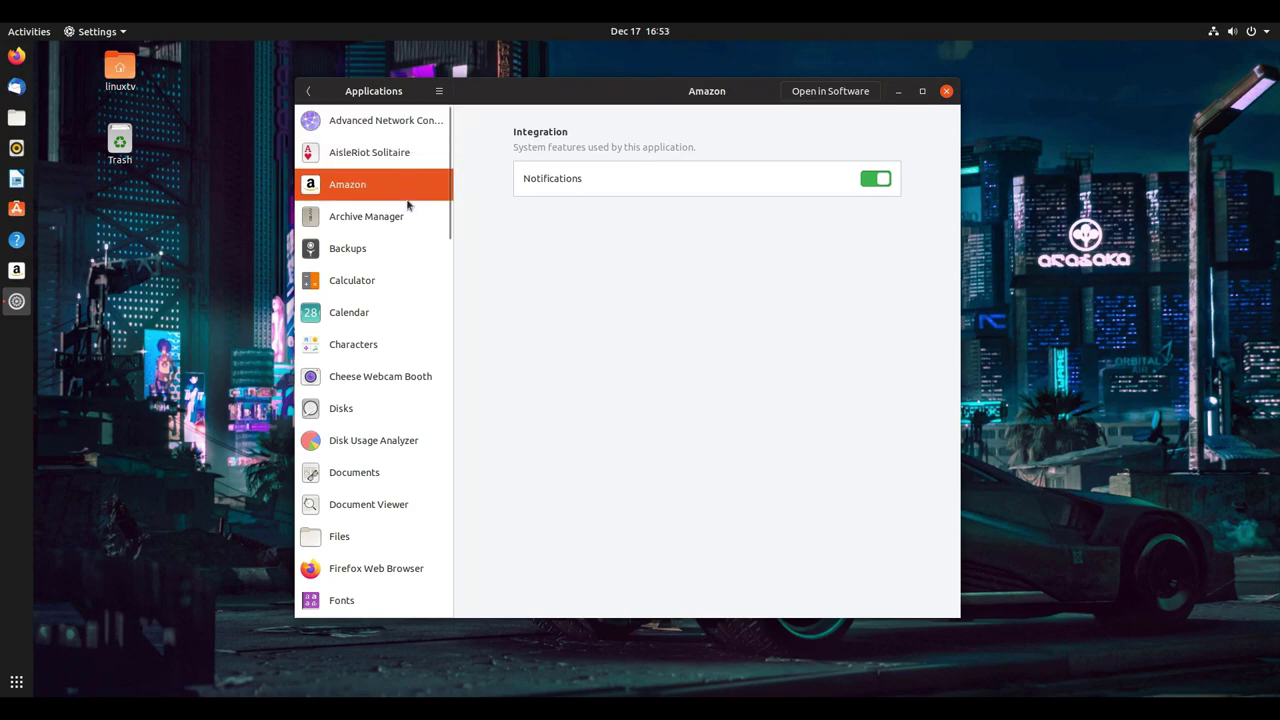
{"action": "left_click", "coordinate": [407, 216]}
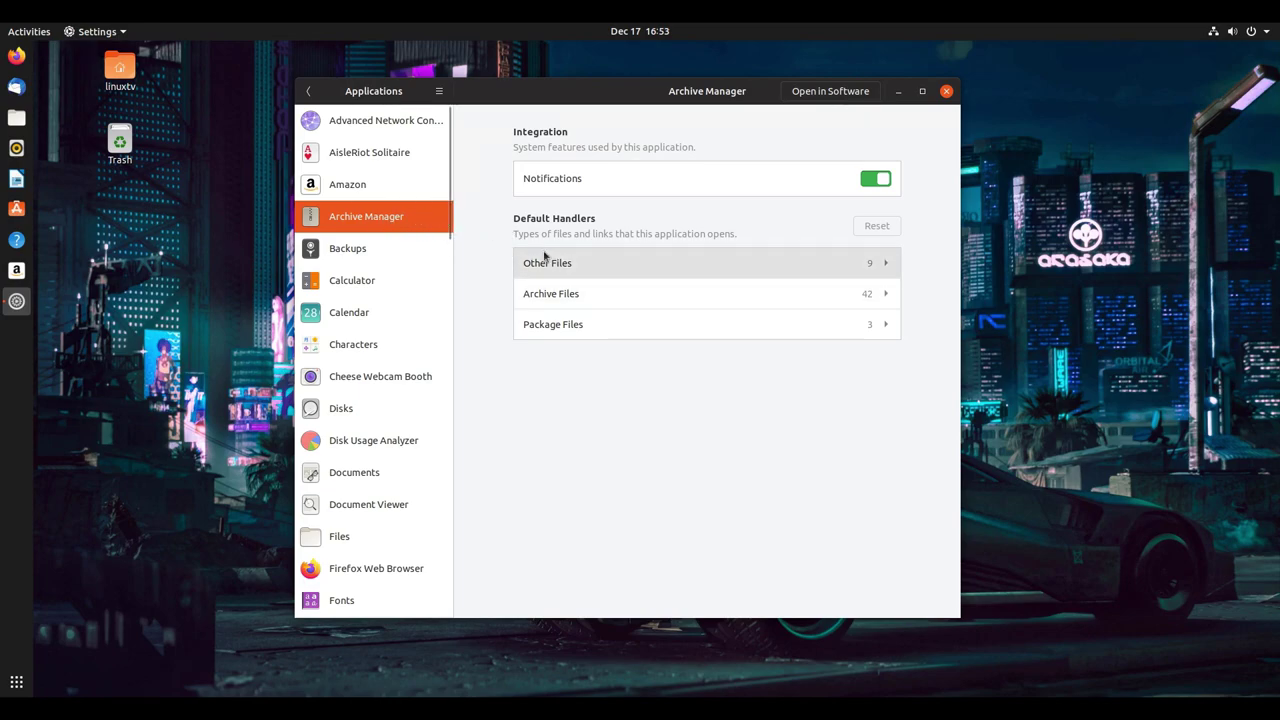
{"action": "left_click", "coordinate": [653, 294]}
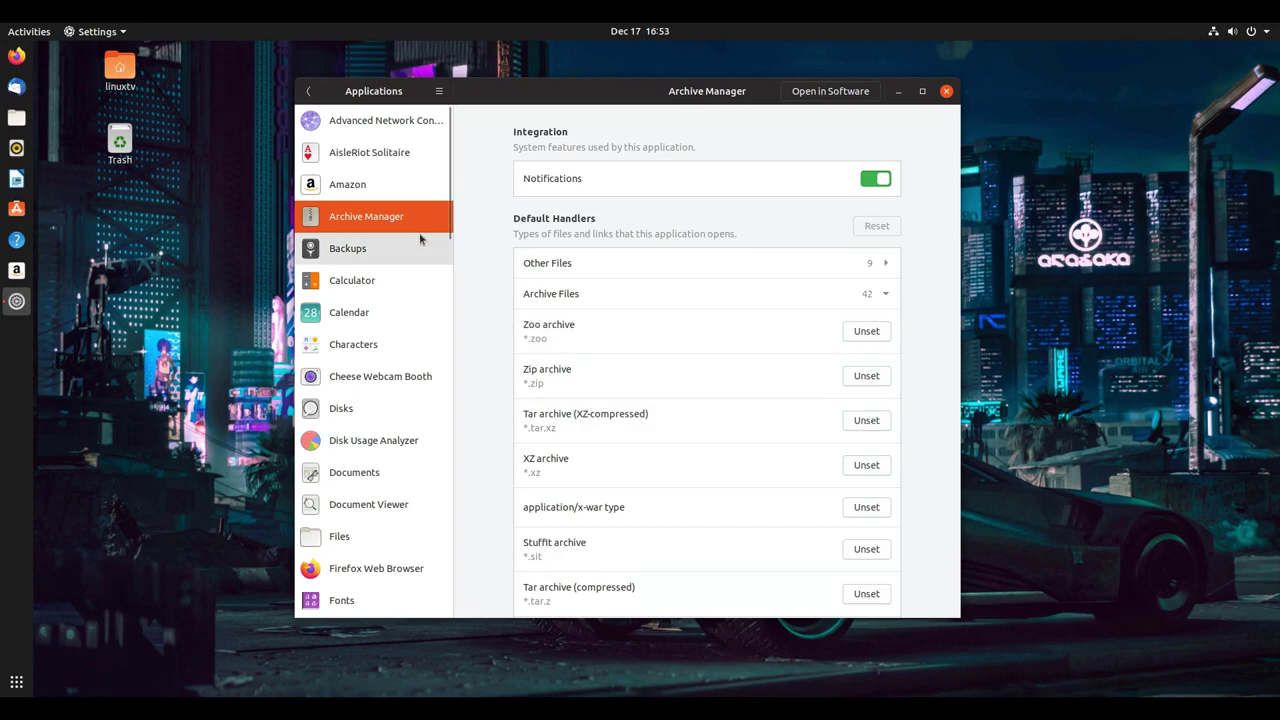
{"action": "left_click", "coordinate": [308, 91]}
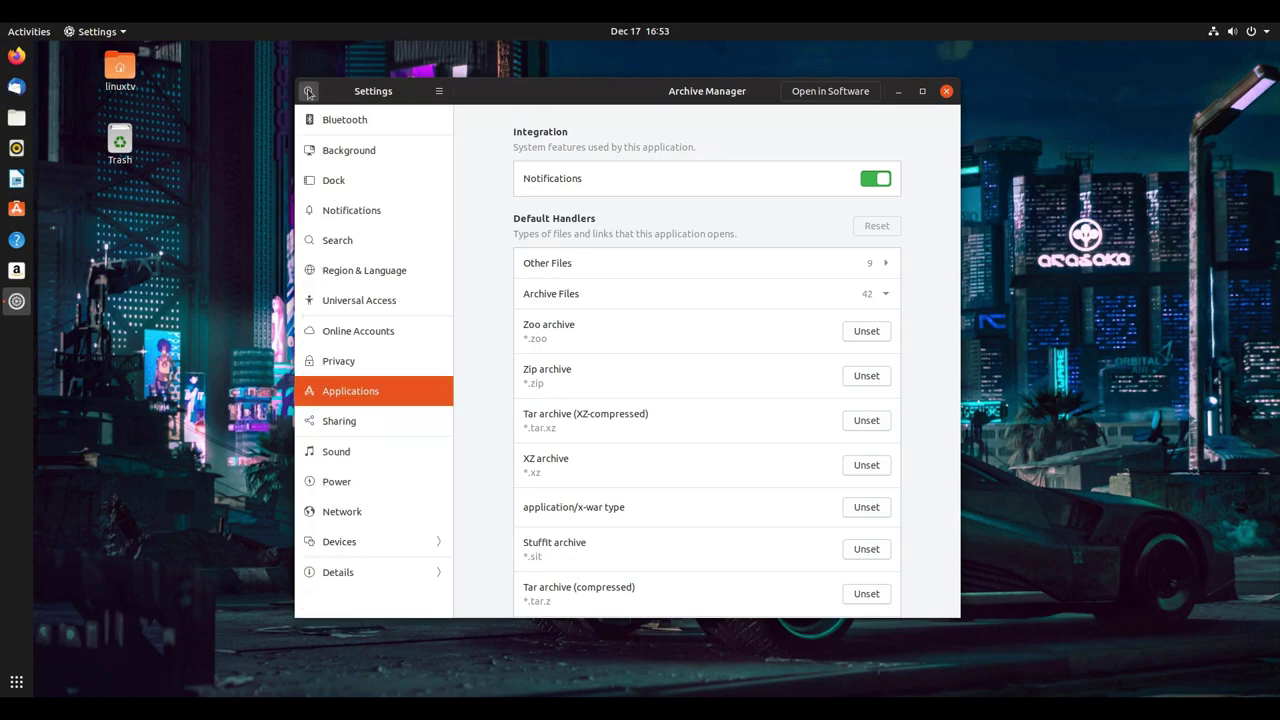
Step: Turn Sharing on, set Screen Sharing to require a password, and leave Screen Sharing off
{"action": "left_click", "coordinate": [410, 428]}
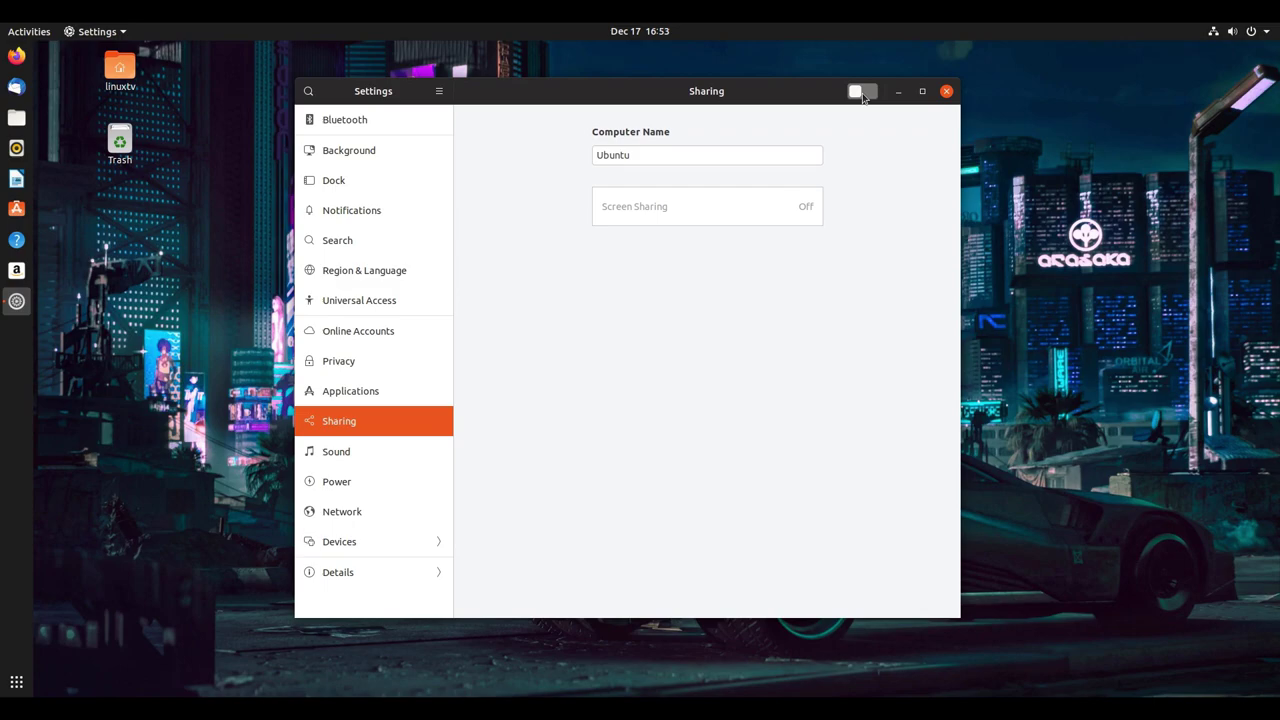
{"action": "left_click", "coordinate": [862, 92]}
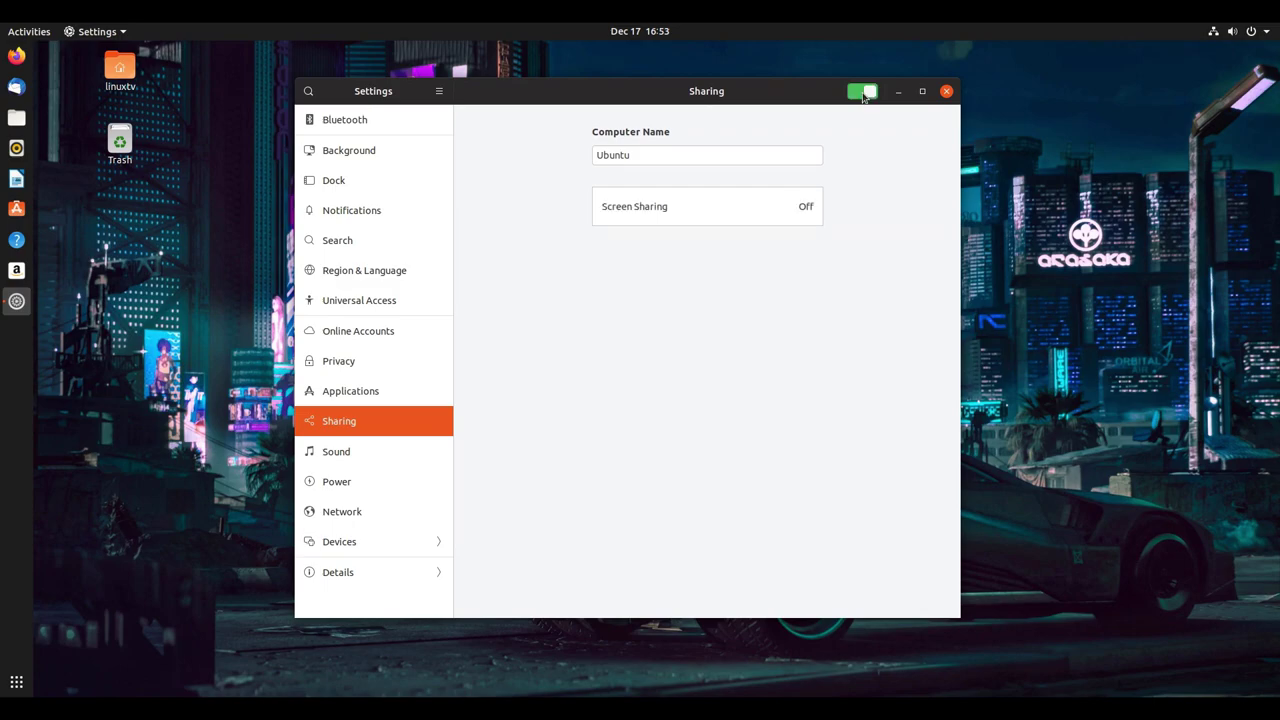
{"action": "left_click", "coordinate": [746, 214]}
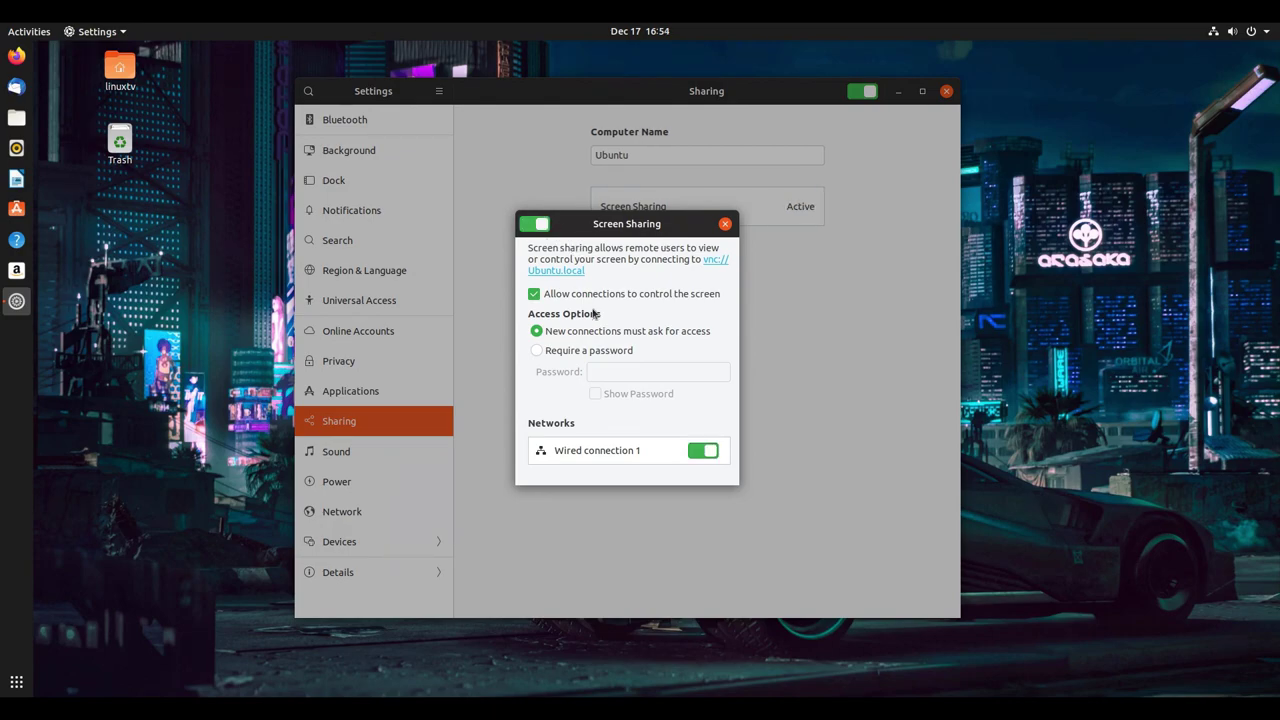
{"action": "left_click", "coordinate": [605, 351]}
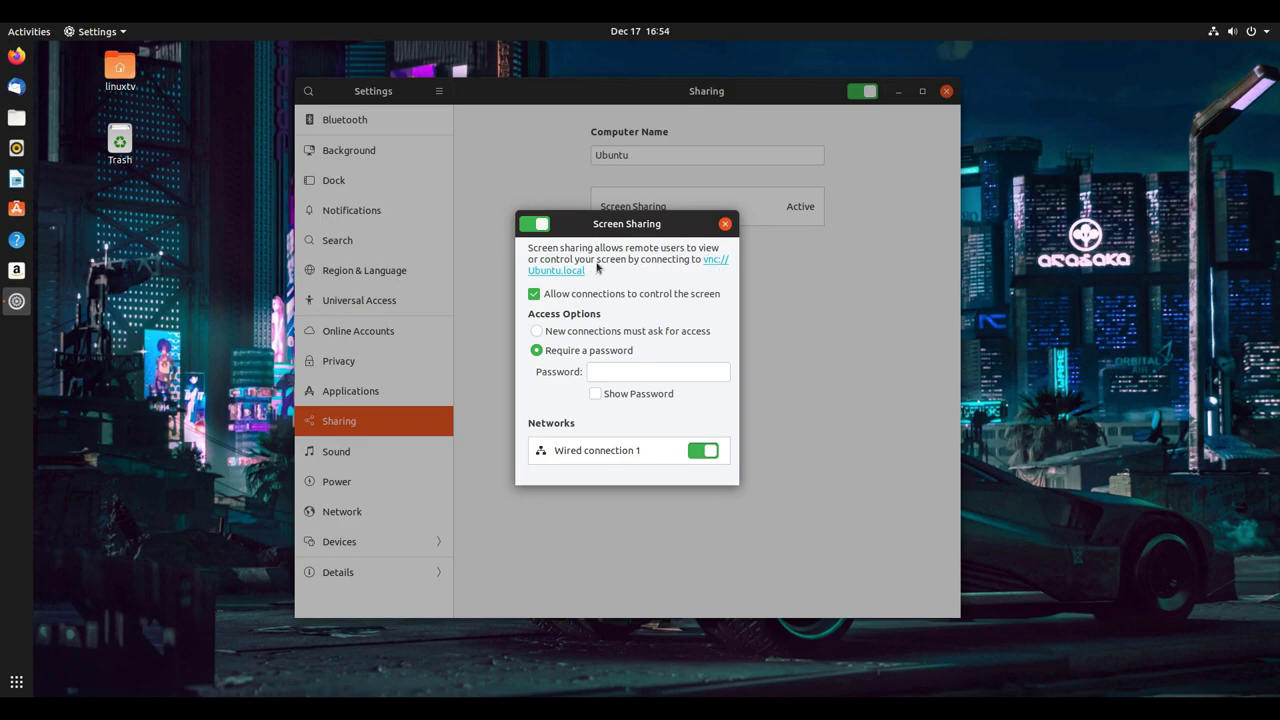
{"action": "left_click", "coordinate": [537, 228]}
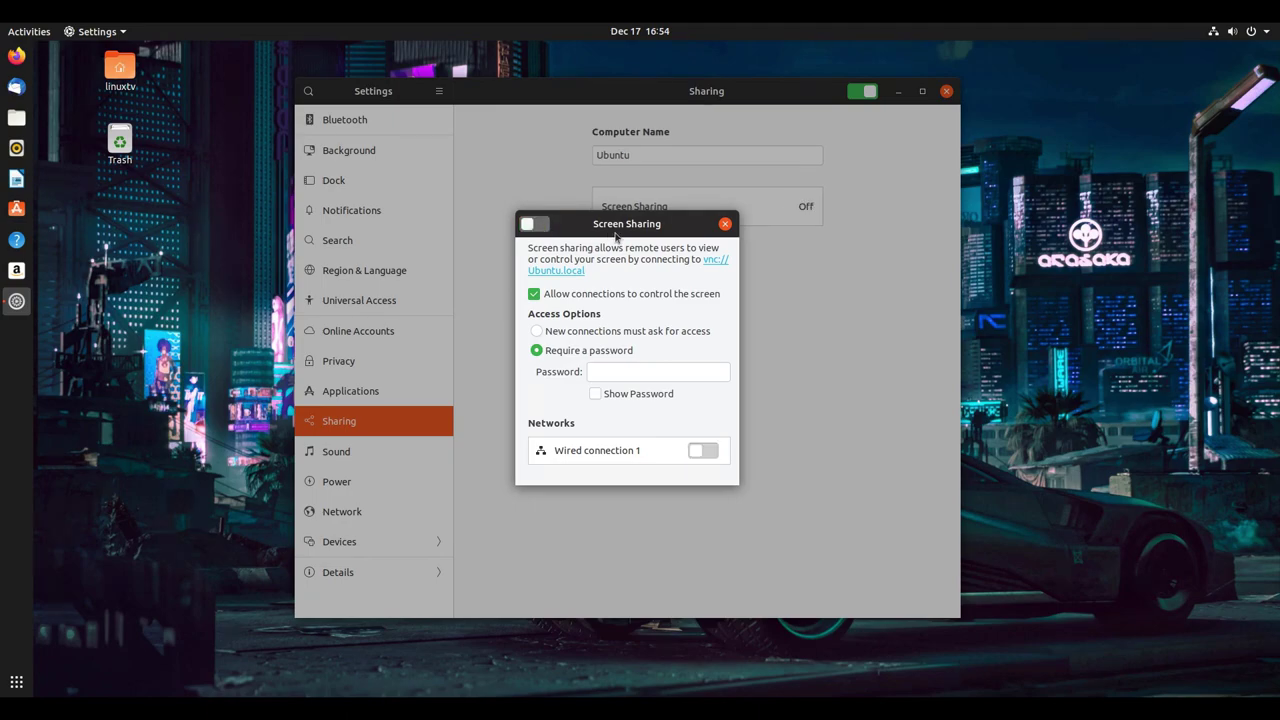
{"action": "left_click", "coordinate": [725, 223]}
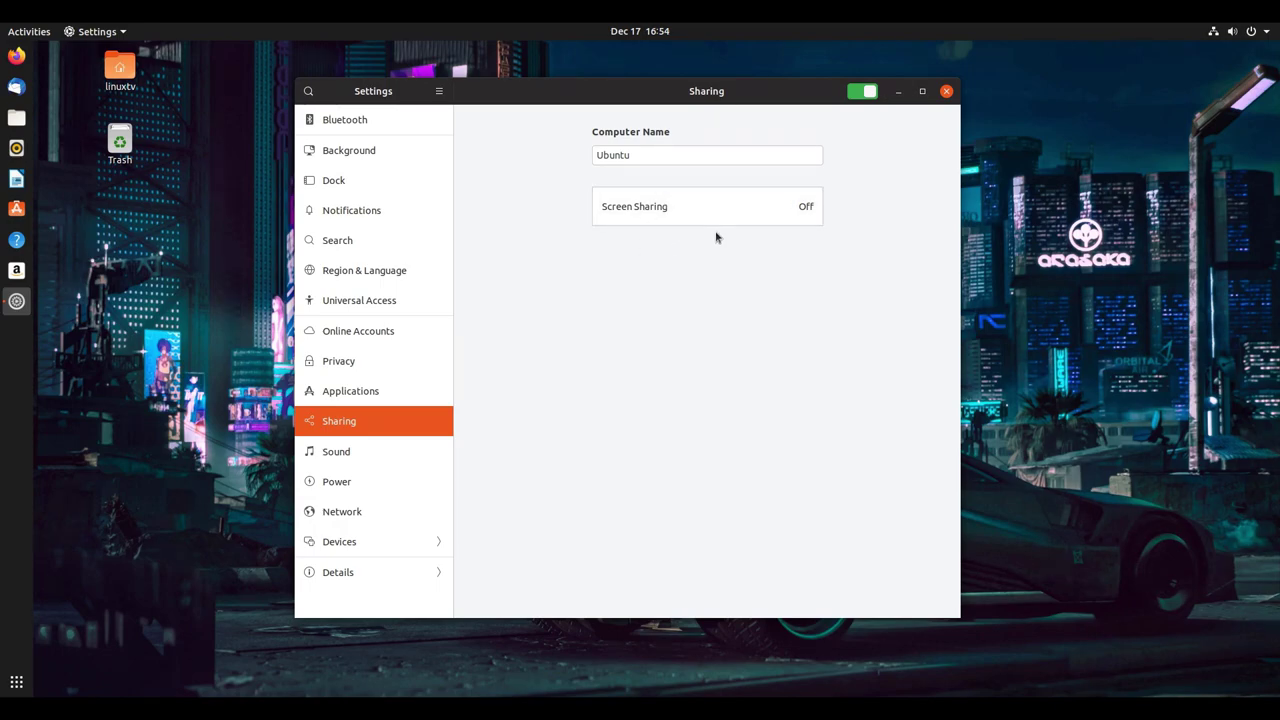
Step: Look through the Sound page and keep Line Out as the output device
{"action": "left_click", "coordinate": [396, 461]}
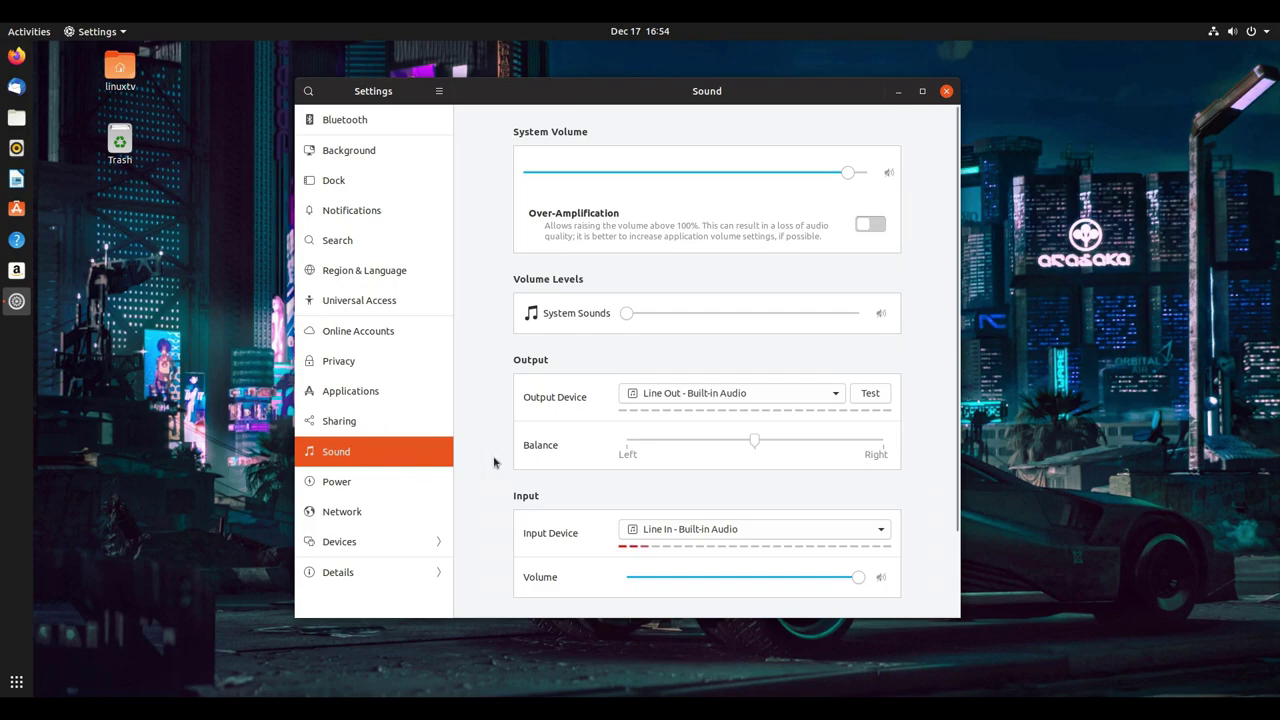
{"action": "scroll", "coordinate": [555, 292], "scroll_direction": "down", "scroll_amount": 1}
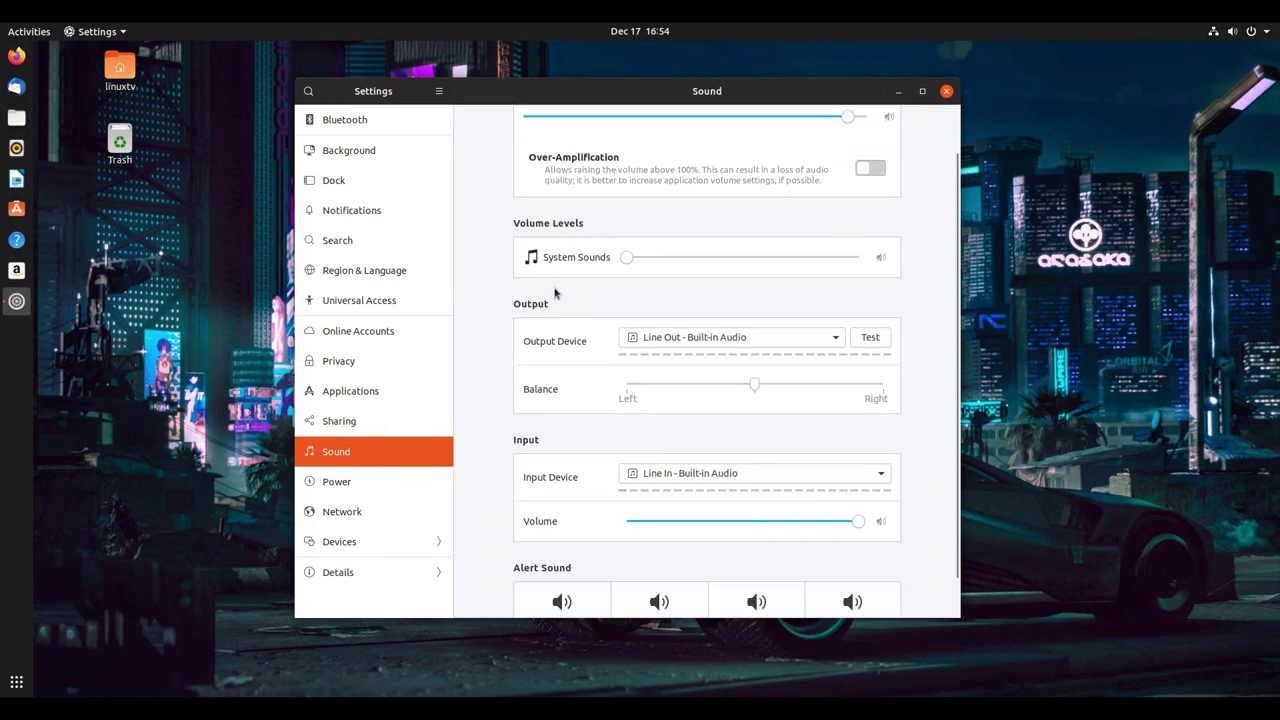
{"action": "scroll", "coordinate": [608, 291], "scroll_direction": "down", "scroll_amount": 1}
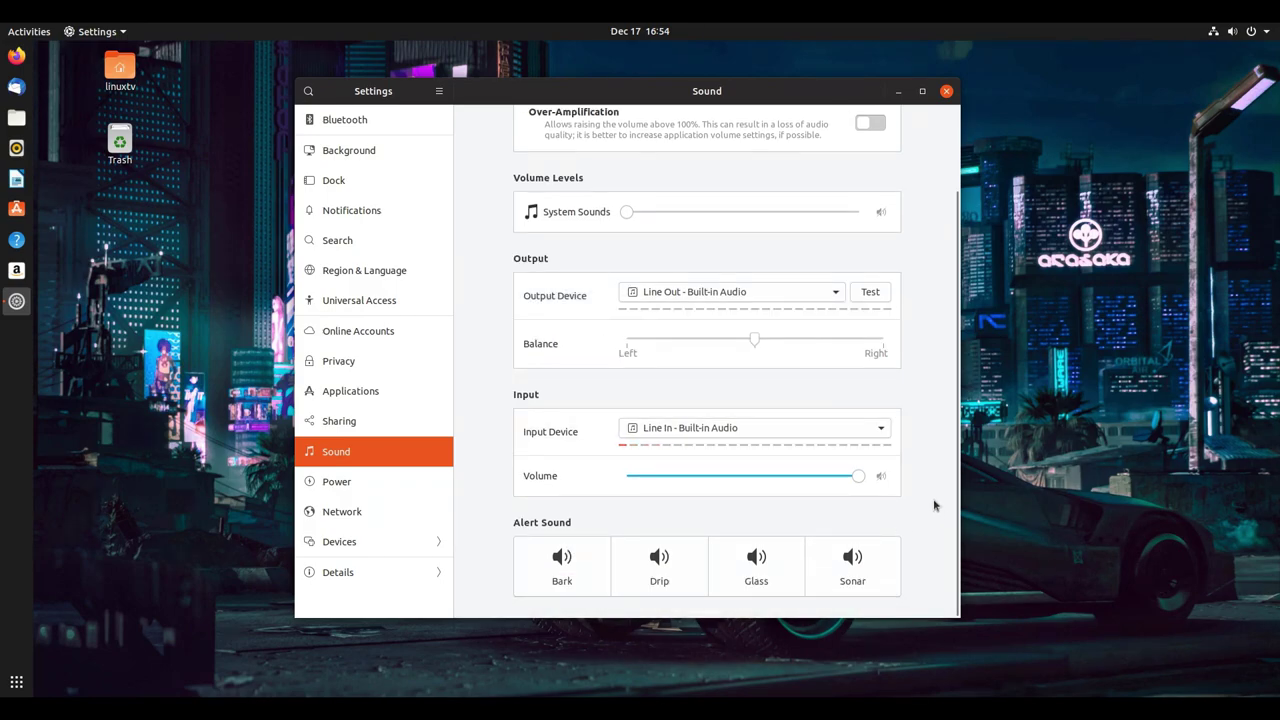
{"action": "scroll", "coordinate": [934, 506], "scroll_direction": "up", "scroll_amount": 2}
{"action": "scroll", "coordinate": [935, 408], "scroll_direction": "down", "scroll_amount": 2}
{"action": "left_click", "coordinate": [757, 300]}
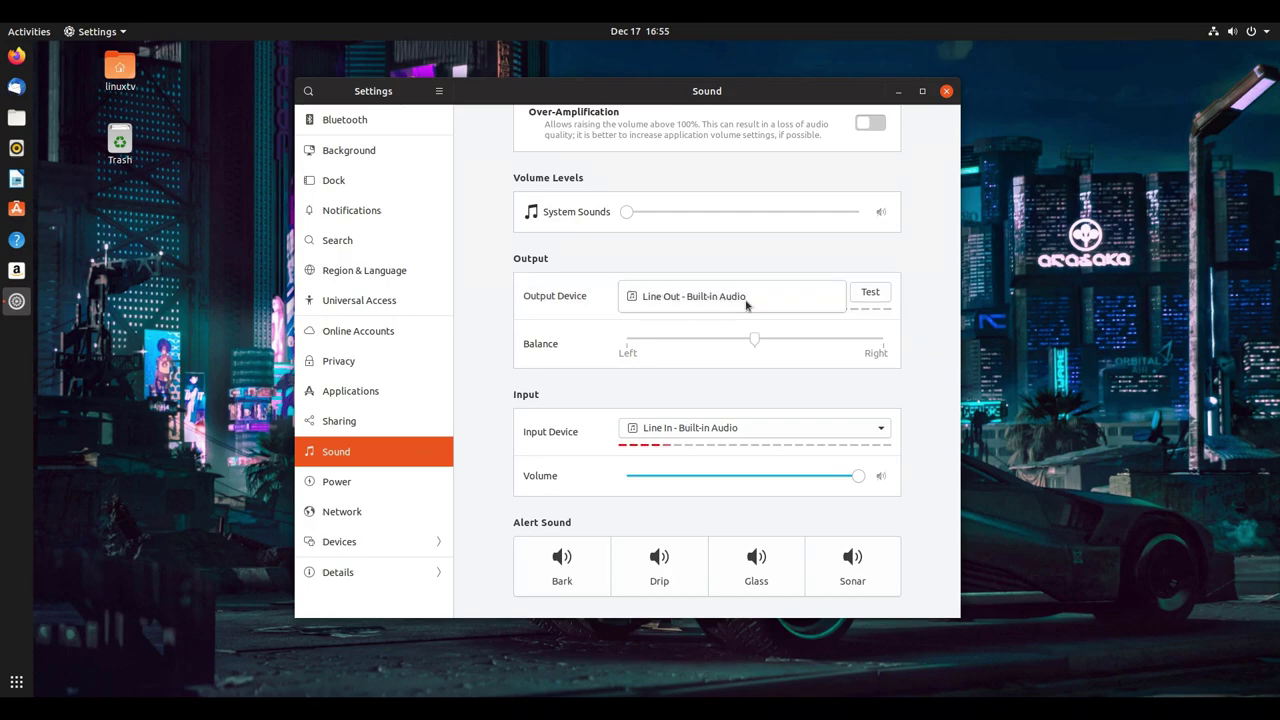
{"action": "left_click", "coordinate": [748, 300]}
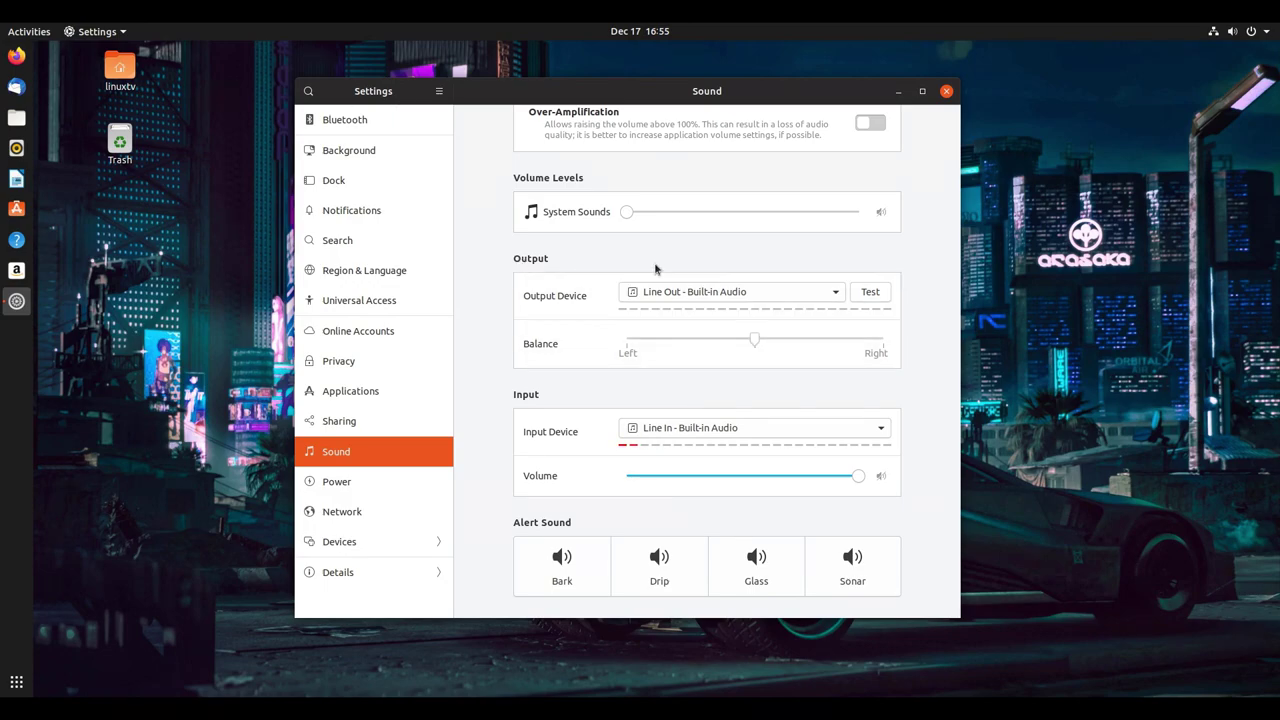
Step: Adjust the system sounds volume, toggle Over-Amplification, and set System Volume to 100%
{"action": "mouse_move", "coordinate": [627, 213]}
{"action": "left_mouse_down"}
{"action": "mouse_move", "coordinate": [709, 218]}
{"action": "mouse_move", "coordinate": [614, 212]}
{"action": "left_mouse_up"}
{"action": "scroll", "coordinate": [620, 200], "scroll_direction": "up", "scroll_amount": 2}
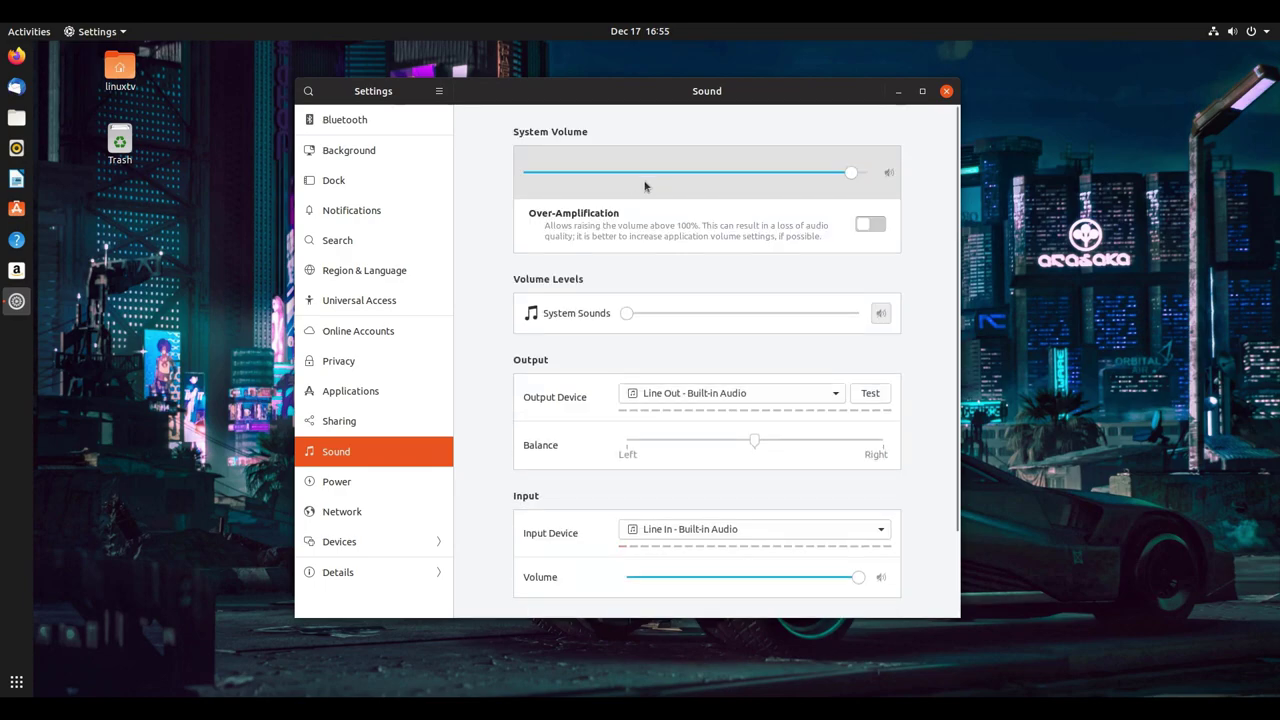
{"action": "left_click", "coordinate": [874, 226]}
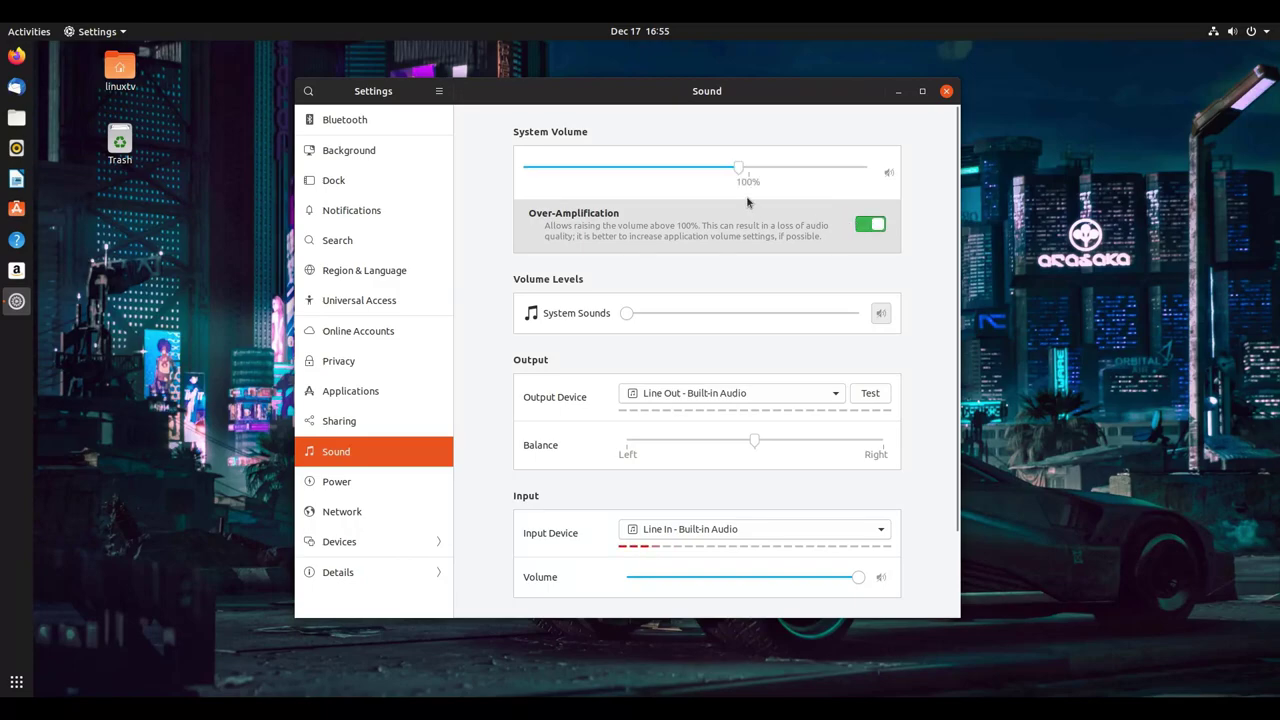
{"action": "left_click_drag", "start_coordinate": [739, 173], "coordinate": [795, 172]}
Step: Turn off volume over-amplification and set the Power page's Blank screen delay to Never
{"action": "left_click", "coordinate": [872, 228]}
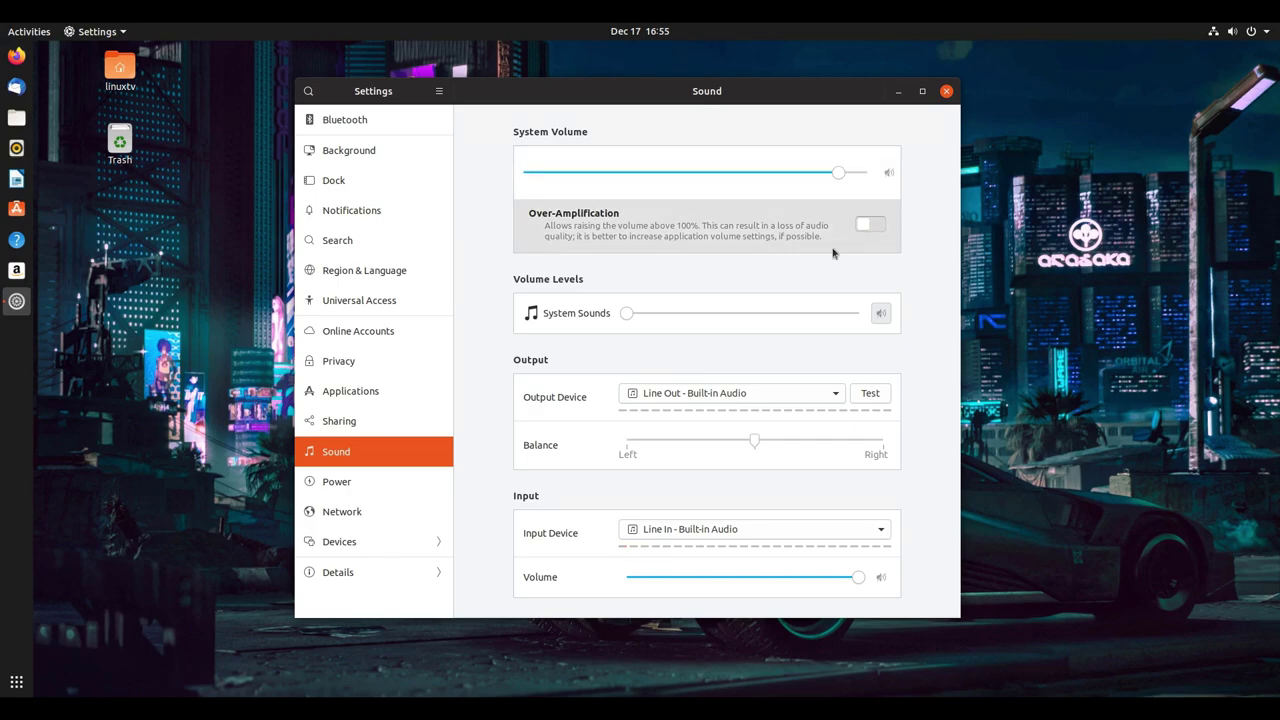
{"action": "left_click", "coordinate": [386, 479]}
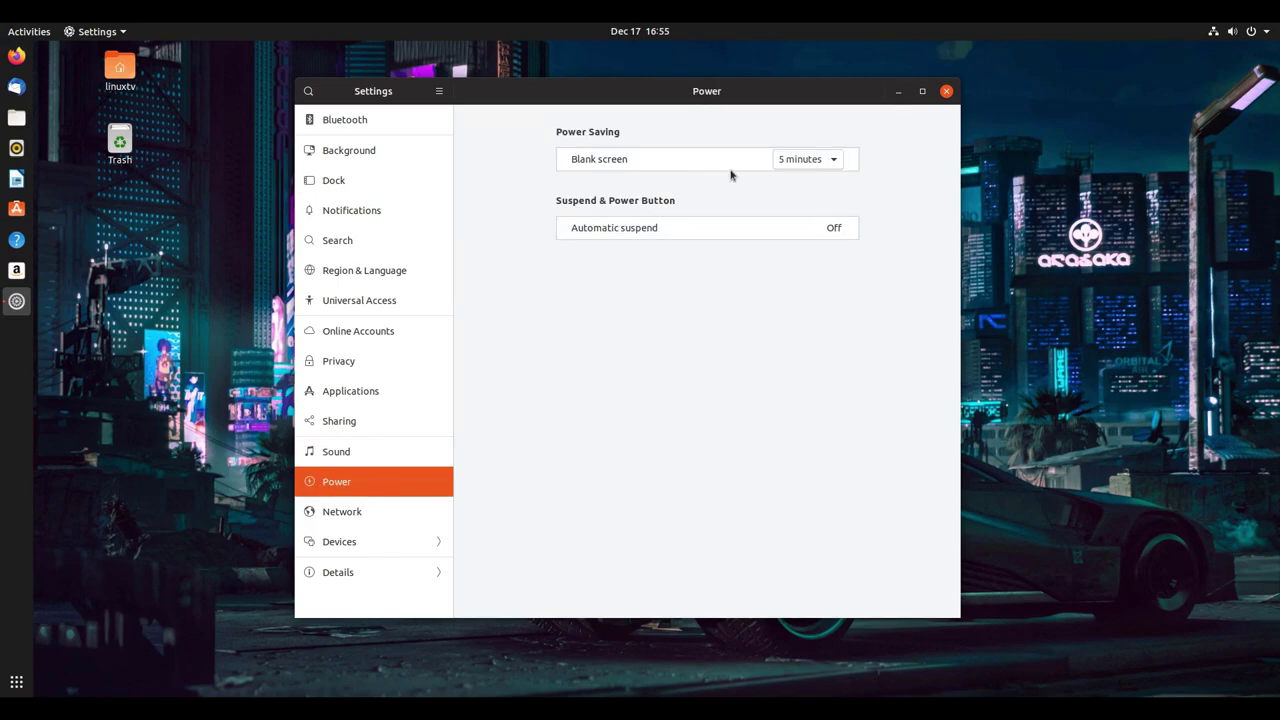
{"action": "left_click", "coordinate": [831, 161]}
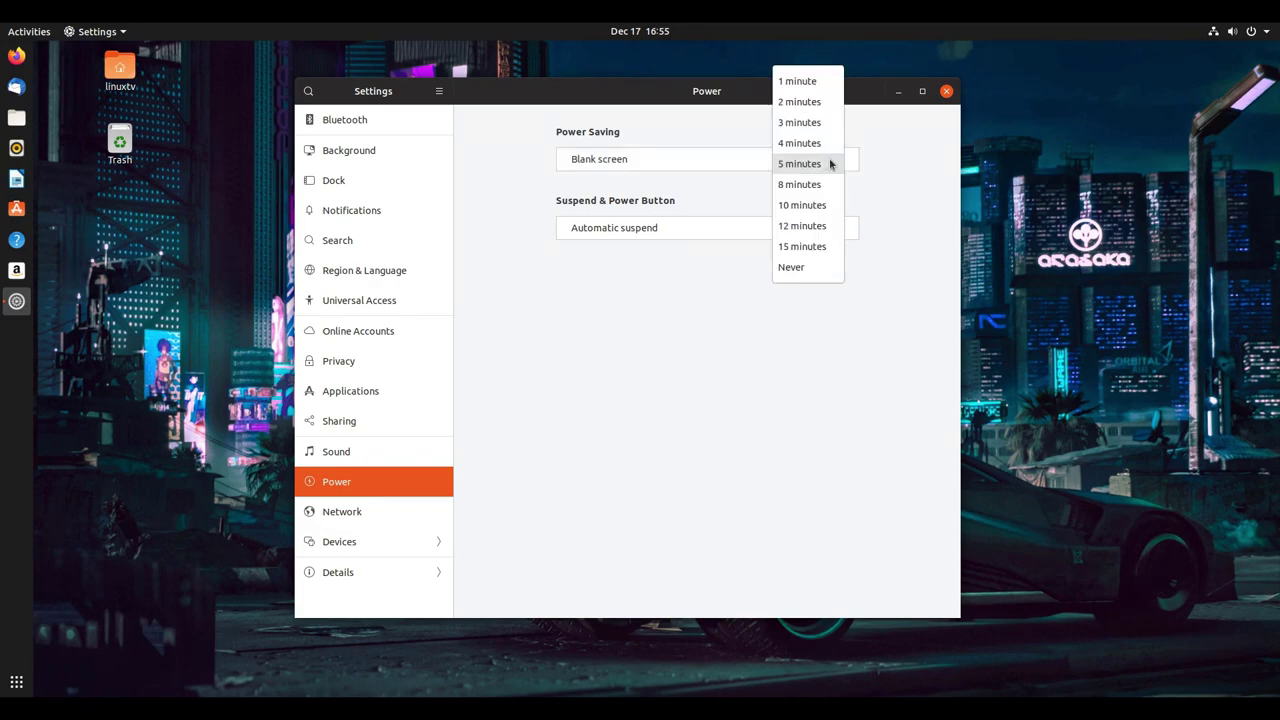
{"action": "left_click", "coordinate": [808, 248]}
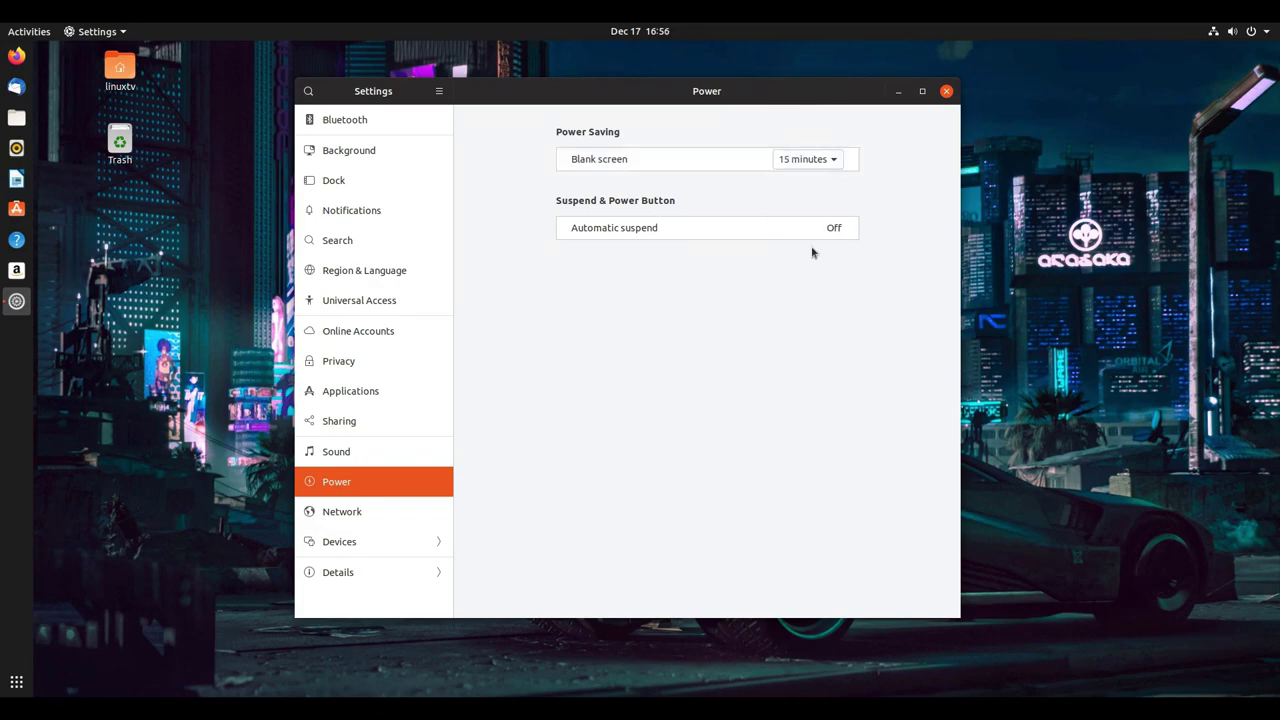
{"action": "left_click", "coordinate": [827, 170]}
{"action": "left_click", "coordinate": [823, 183]}
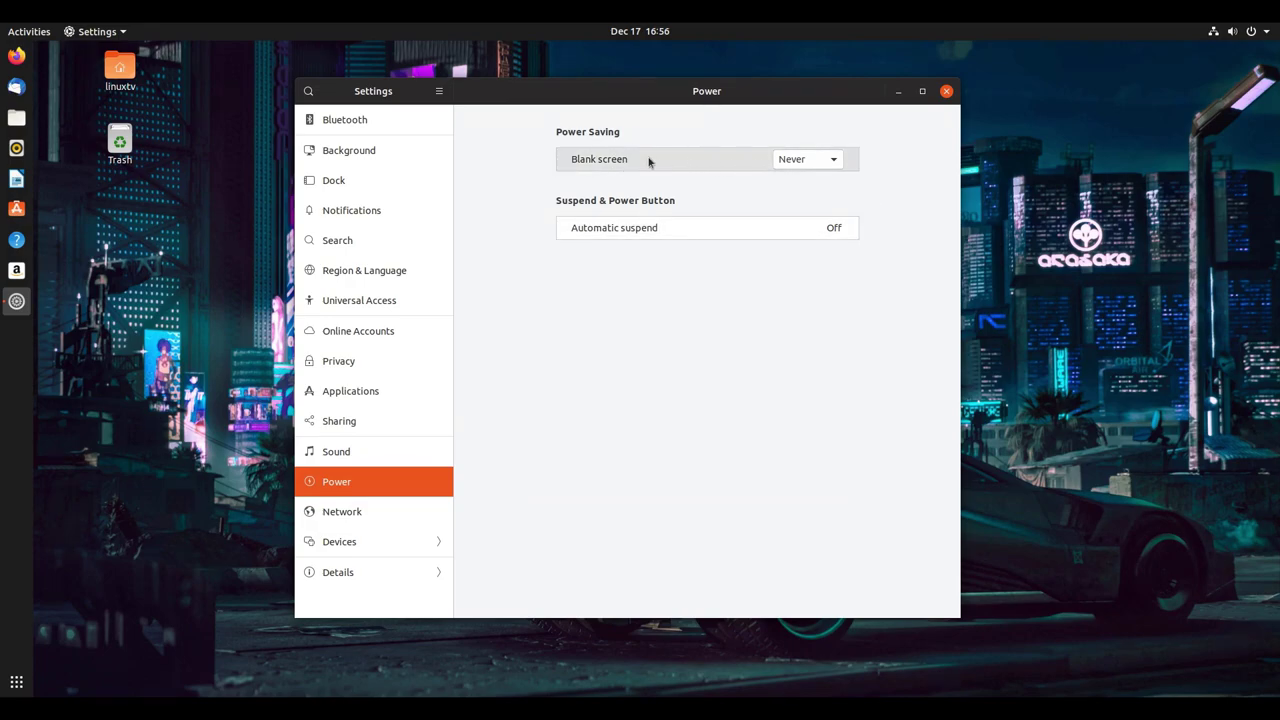
Step: Toggle Automatic suspend's When idle on and back off, leaving suspend Off
{"action": "left_click", "coordinate": [689, 229]}
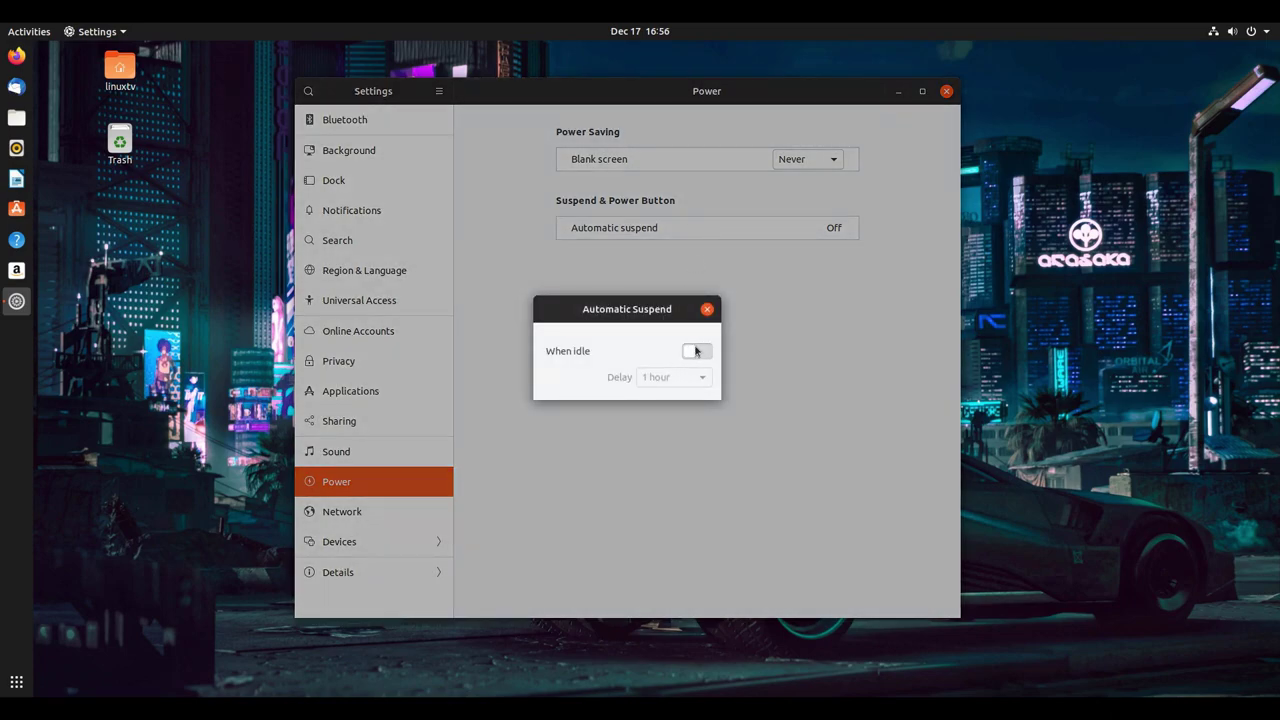
{"action": "left_click", "coordinate": [697, 352]}
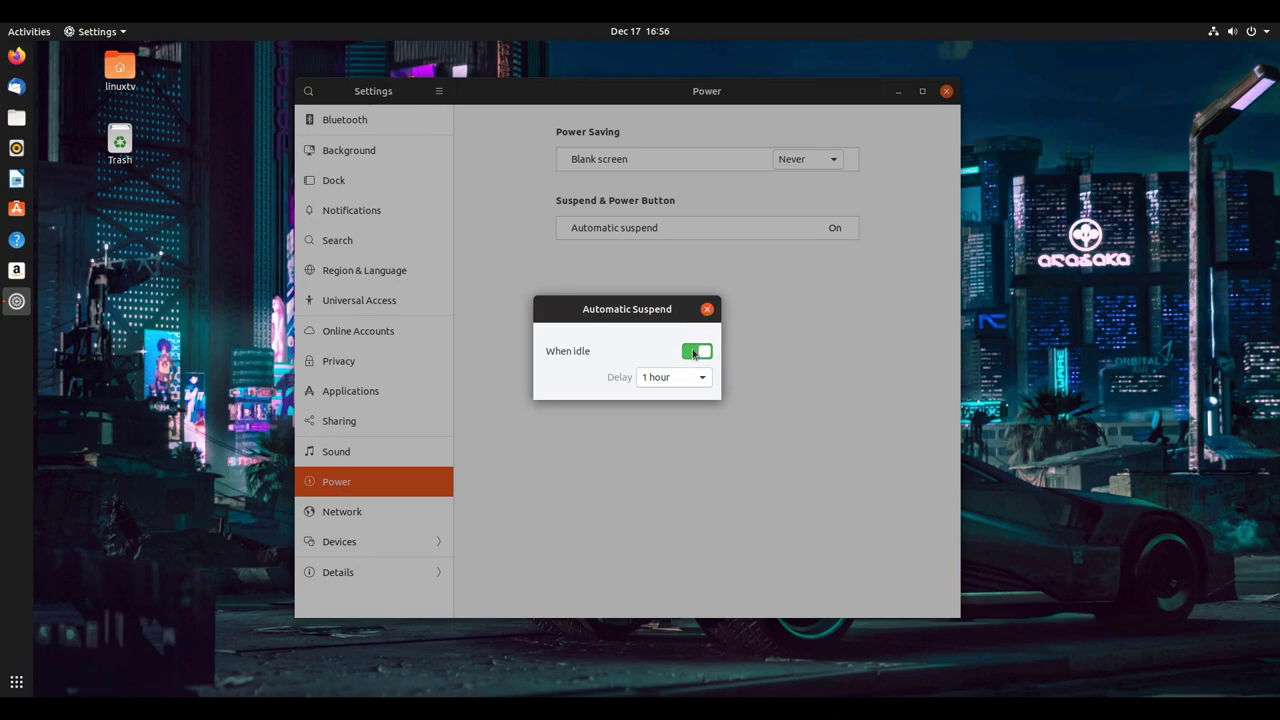
{"action": "left_click", "coordinate": [695, 352]}
{"action": "left_click", "coordinate": [707, 309]}
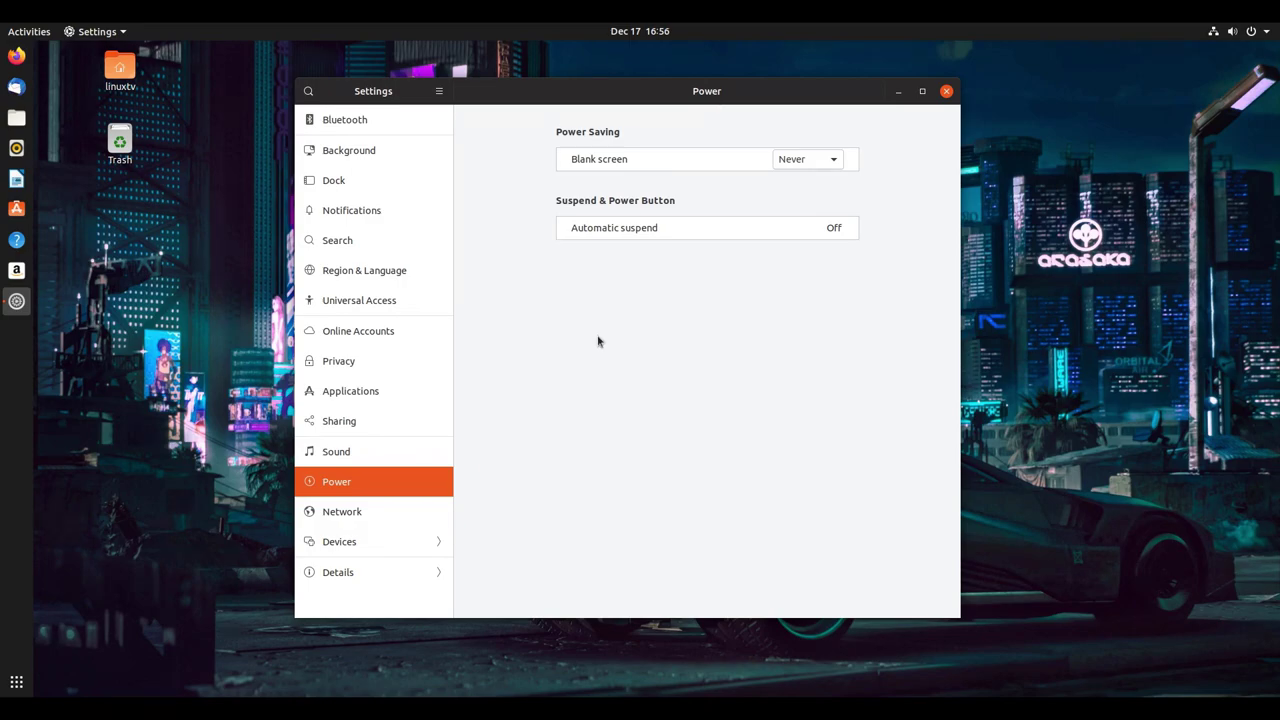
Step: Review the wired connection's Identity, IPv4, IPv6 and Details tabs, then cancel without changes
{"action": "left_click", "coordinate": [374, 514]}
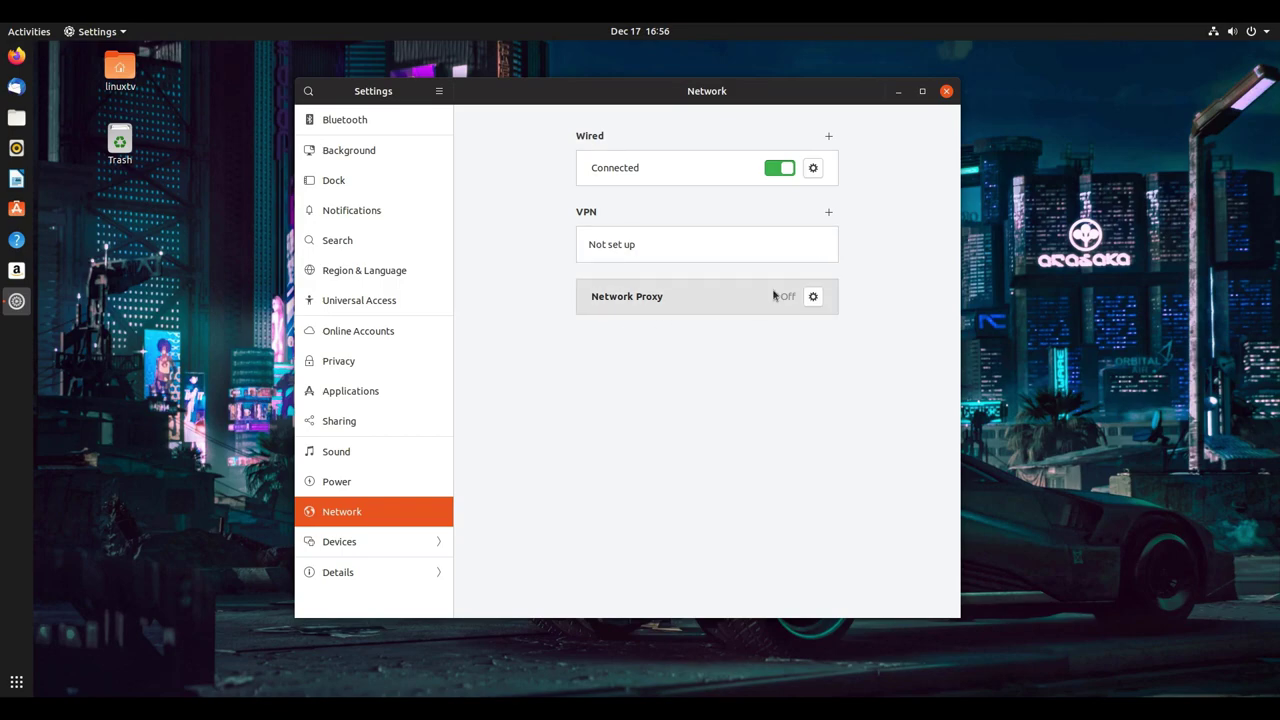
{"action": "left_click", "coordinate": [813, 169]}
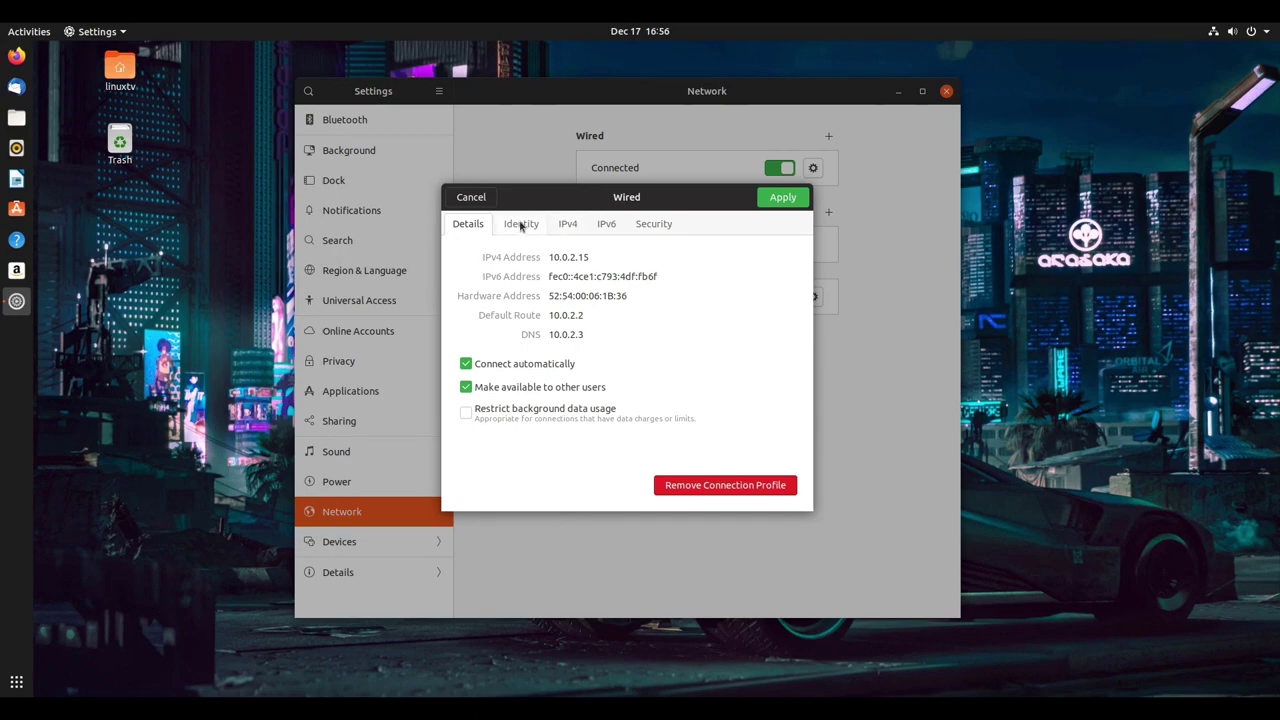
{"action": "left_click", "coordinate": [519, 225]}
{"action": "left_click", "coordinate": [560, 229]}
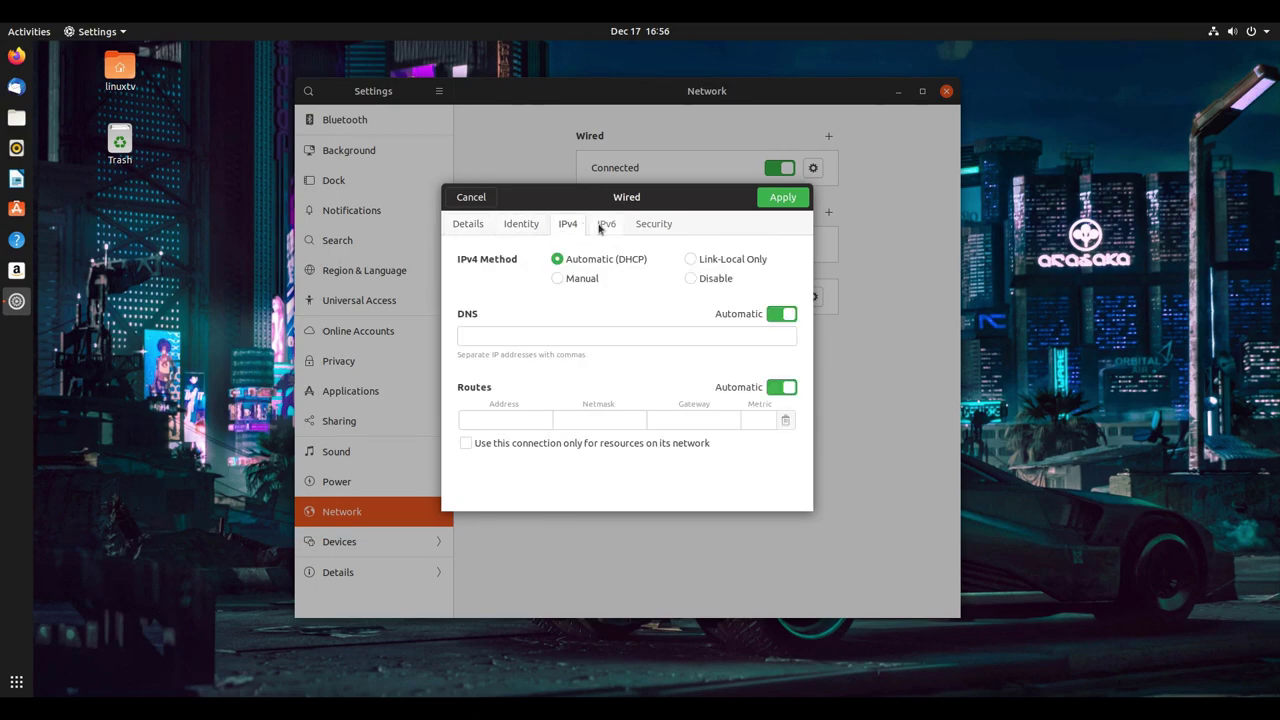
{"action": "left_click", "coordinate": [604, 225]}
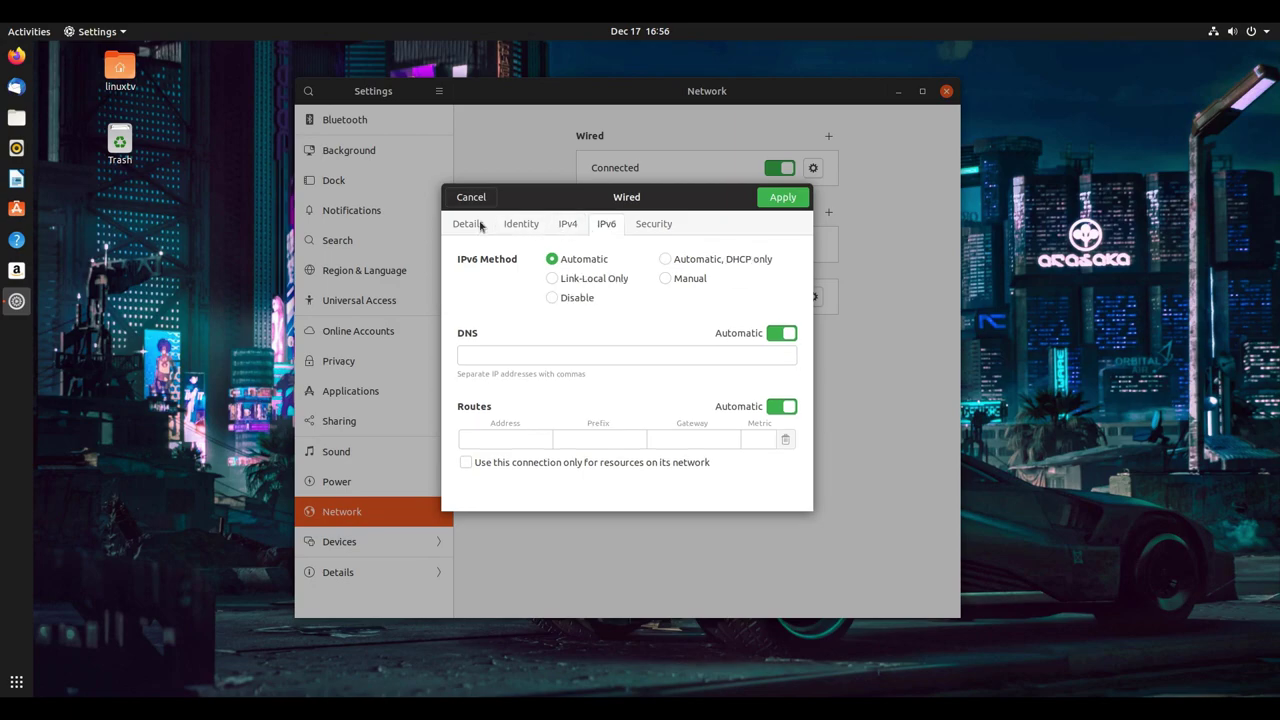
{"action": "left_click", "coordinate": [467, 225]}
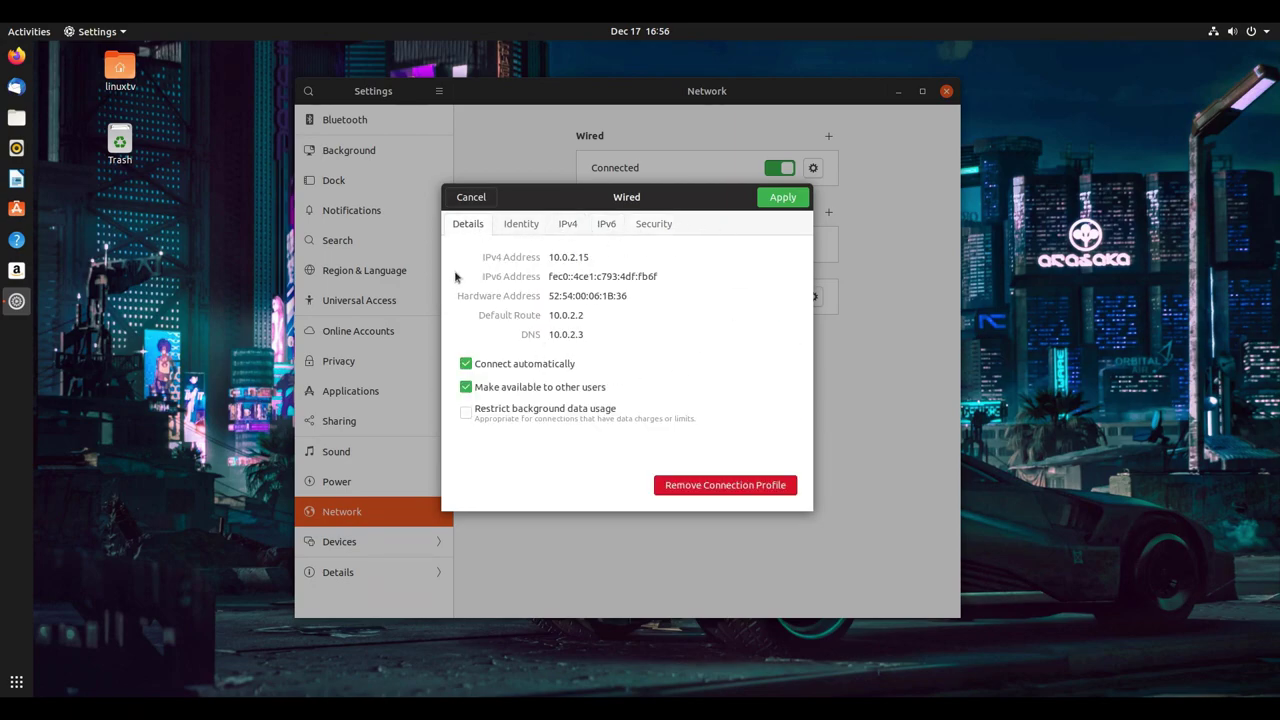
{"action": "left_click", "coordinate": [472, 198]}
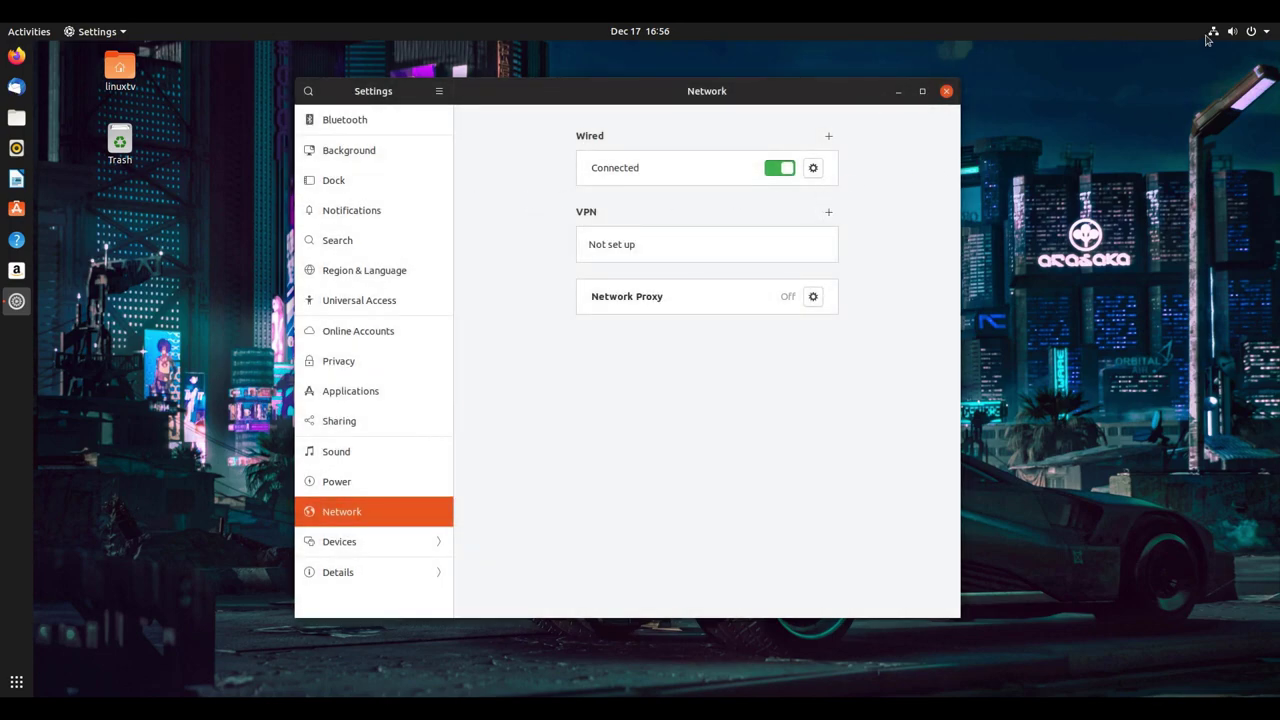
Step: Check the wired connection options in the top-bar system menu, then close it
{"action": "left_click", "coordinate": [1218, 33]}
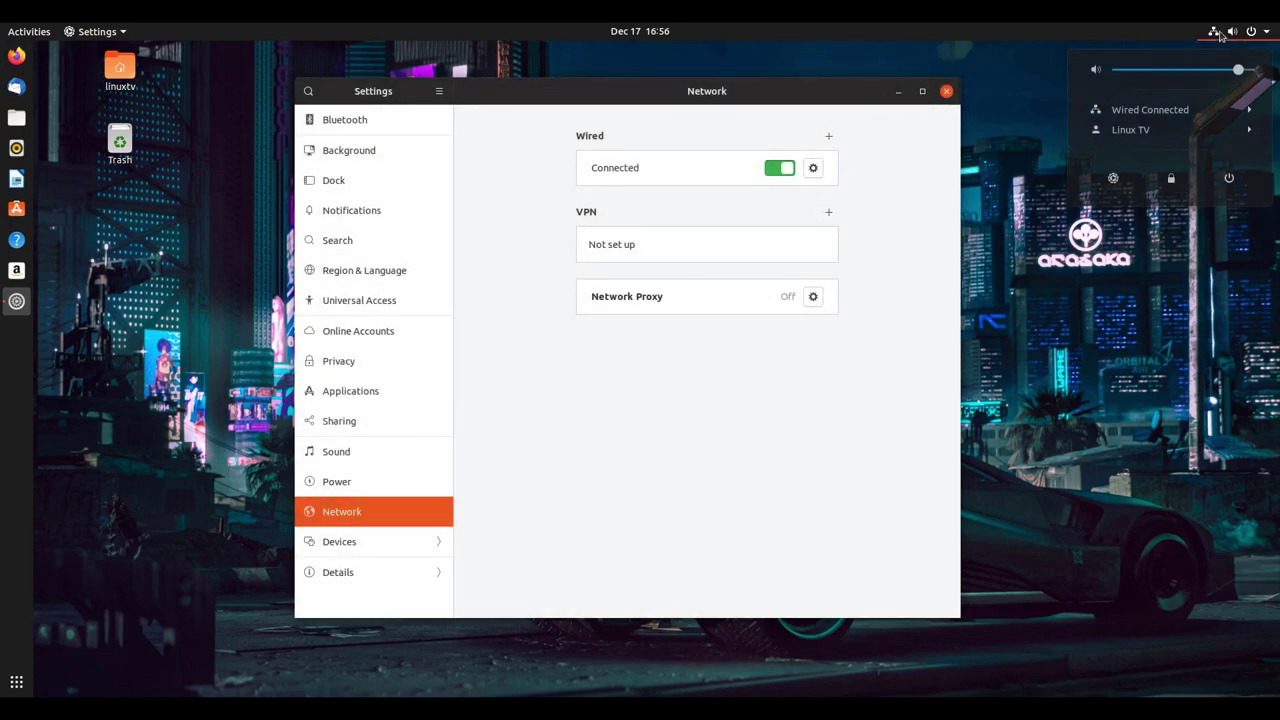
{"action": "left_click", "coordinate": [1184, 117]}
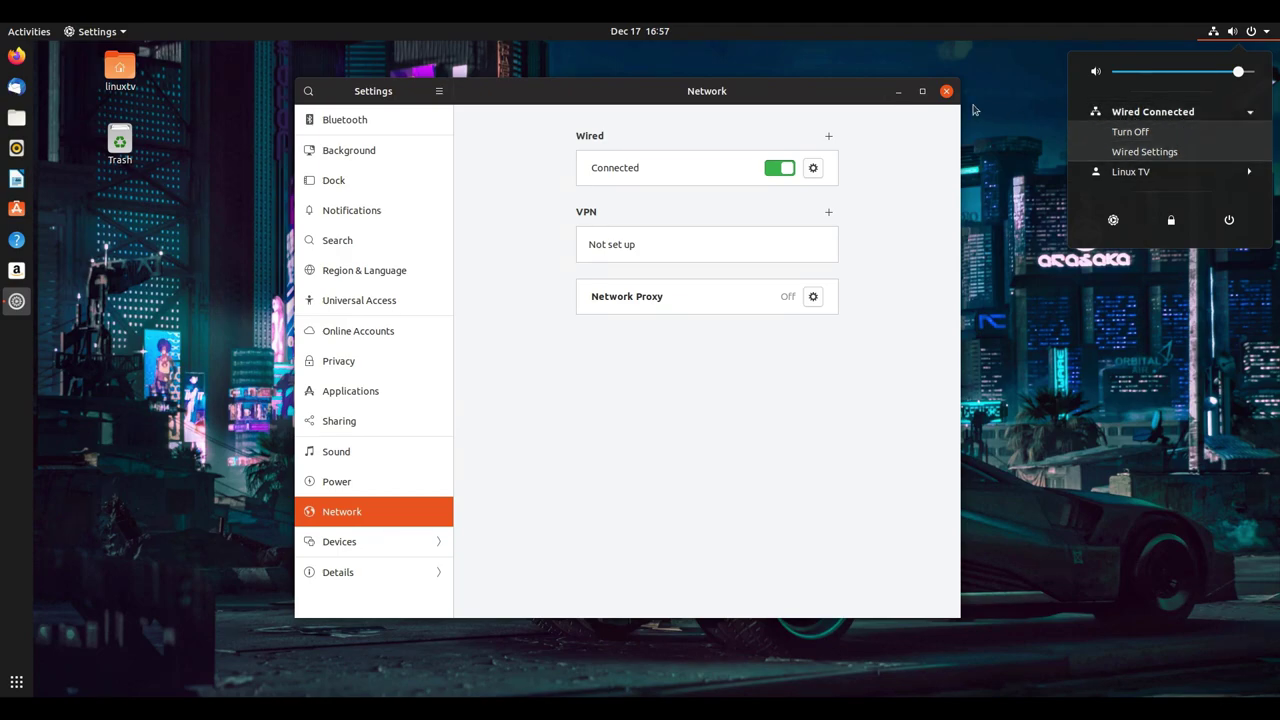
{"action": "left_click", "coordinate": [808, 92]}
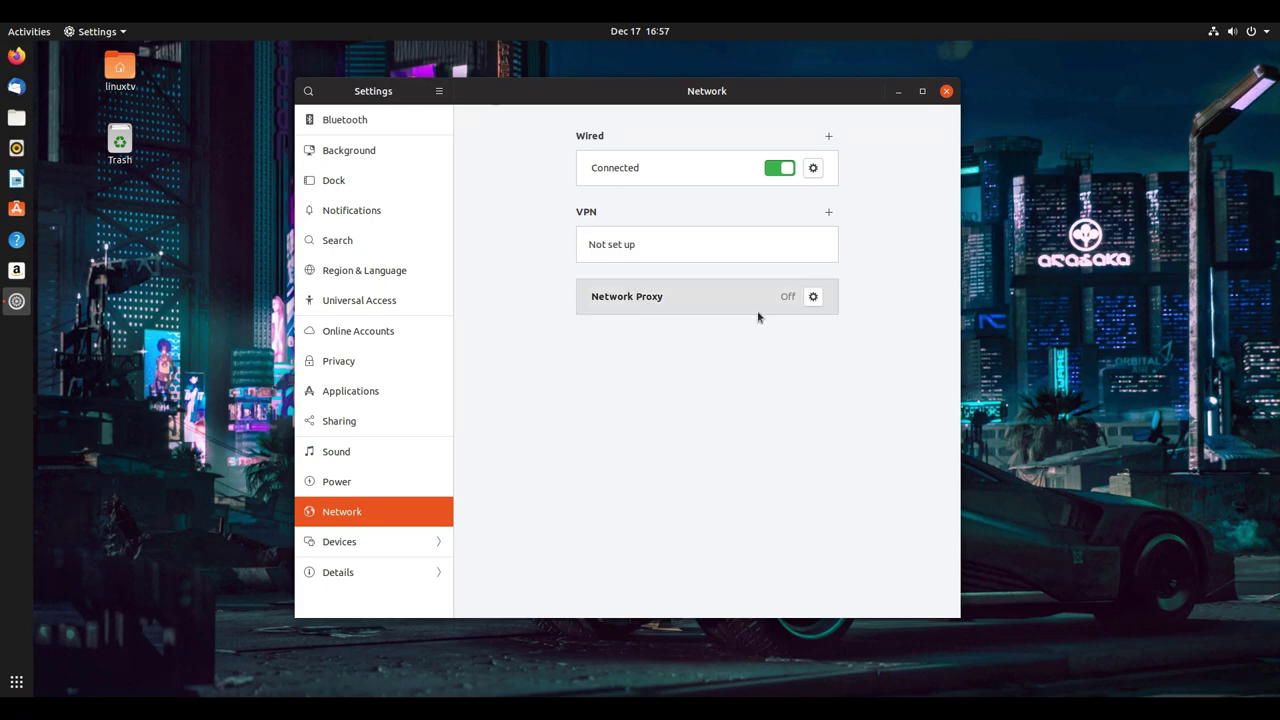
Step: Keep Displays resolution at 1920 × 1012 and schedule Night Light from Sunset to Sunrise
{"action": "left_click", "coordinate": [365, 546]}
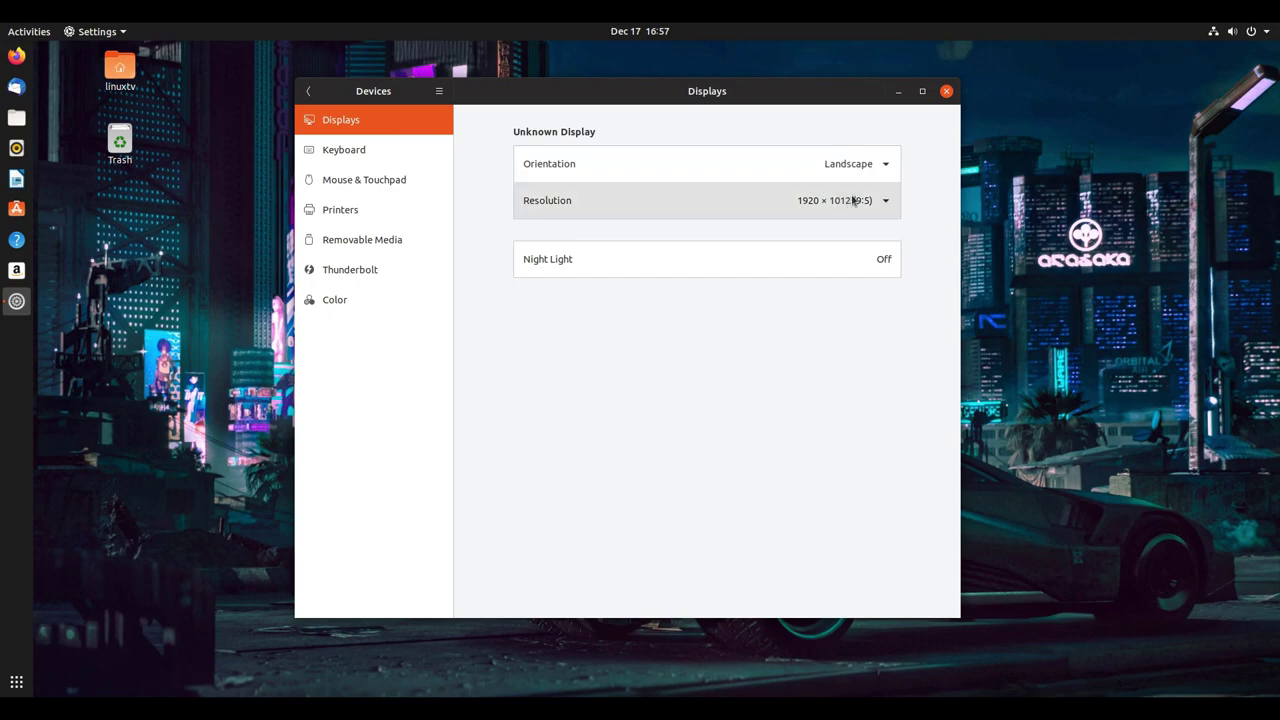
{"action": "left_click", "coordinate": [888, 203]}
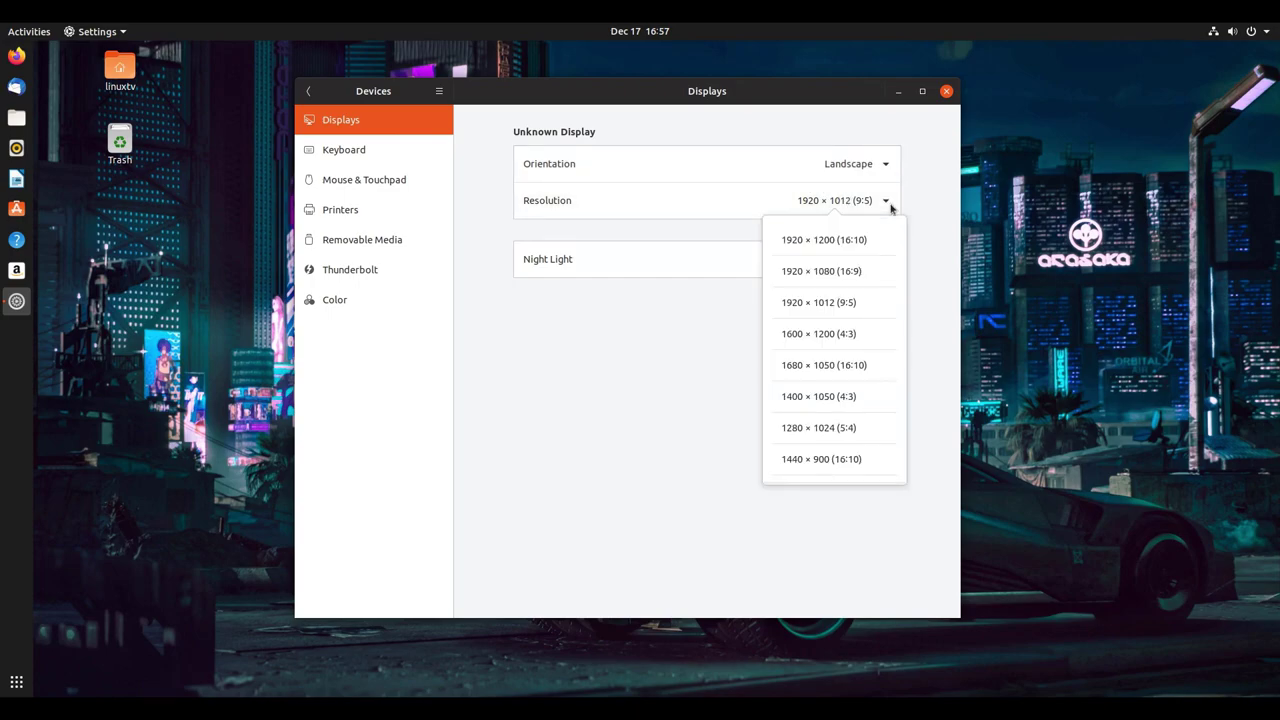
{"action": "left_click", "coordinate": [890, 207]}
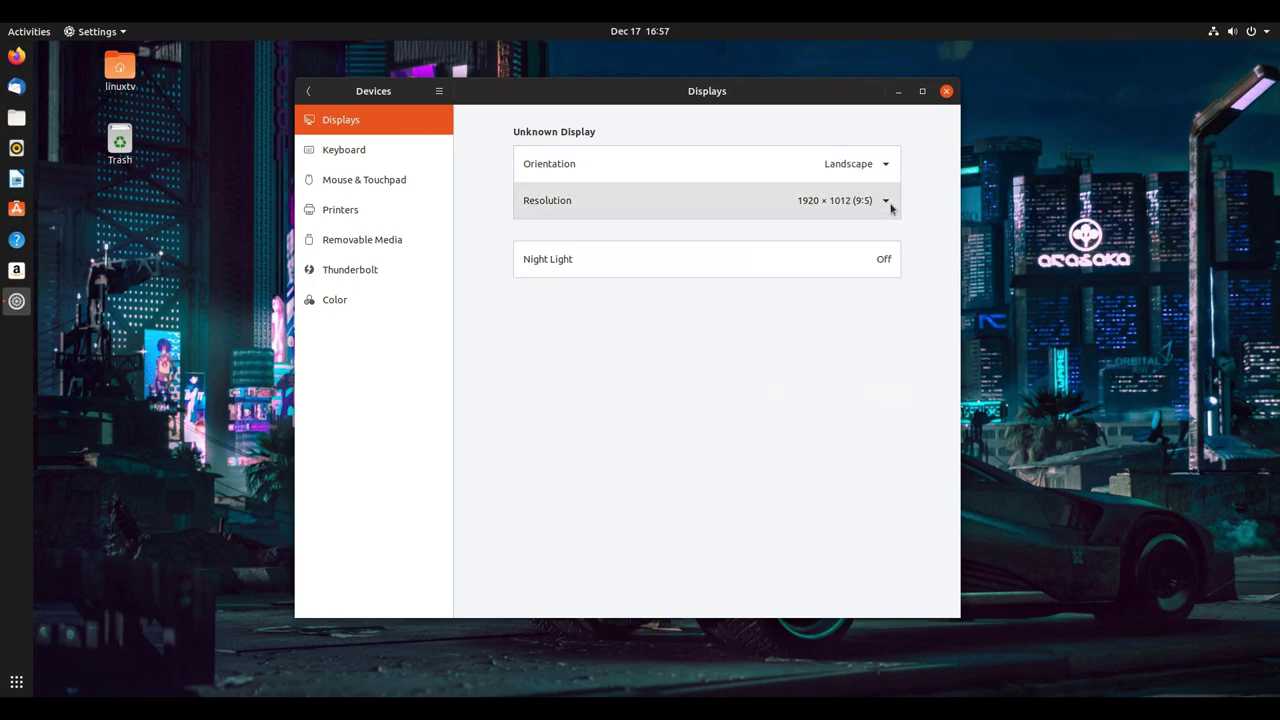
{"action": "left_click", "coordinate": [723, 274]}
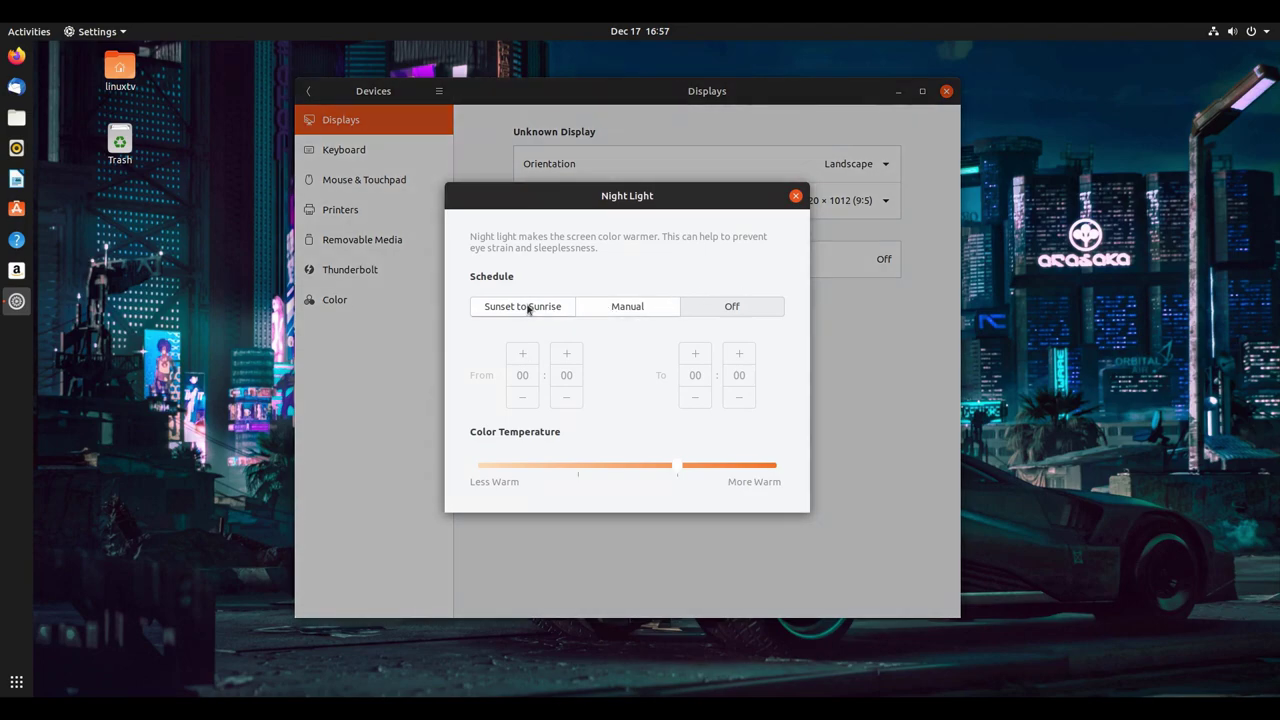
{"action": "left_click", "coordinate": [527, 308]}
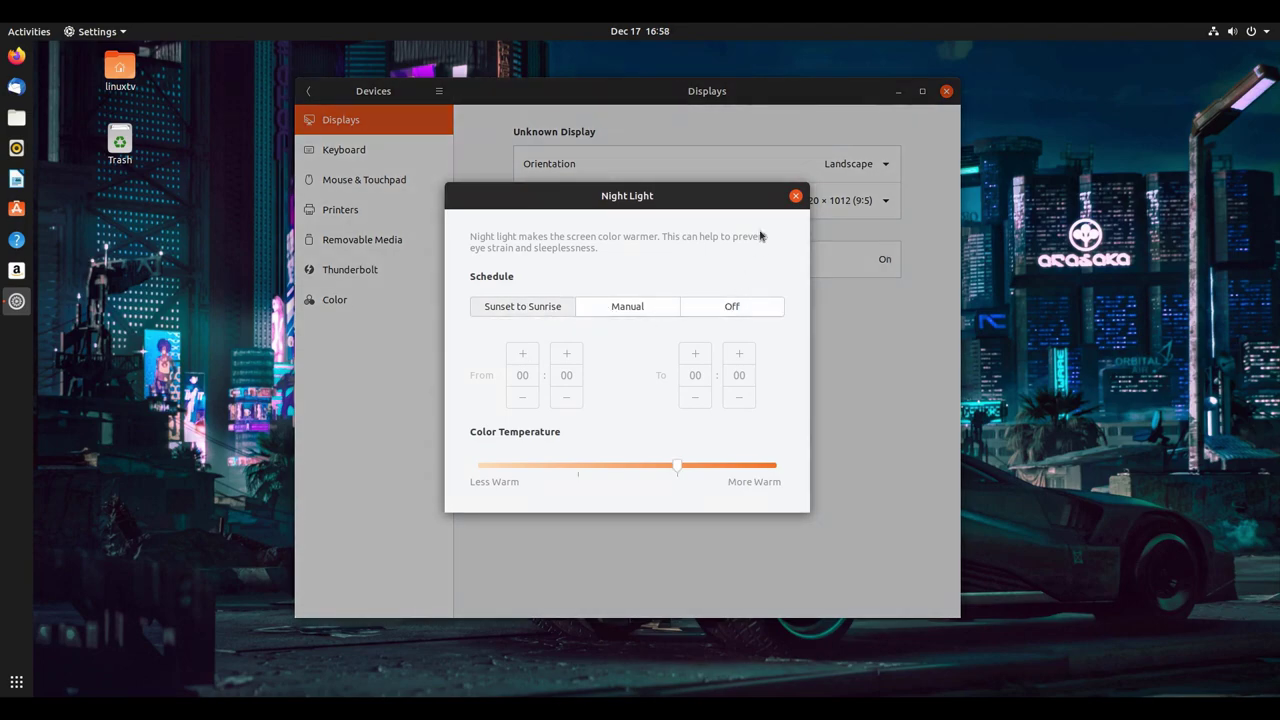
{"action": "left_click", "coordinate": [795, 196]}
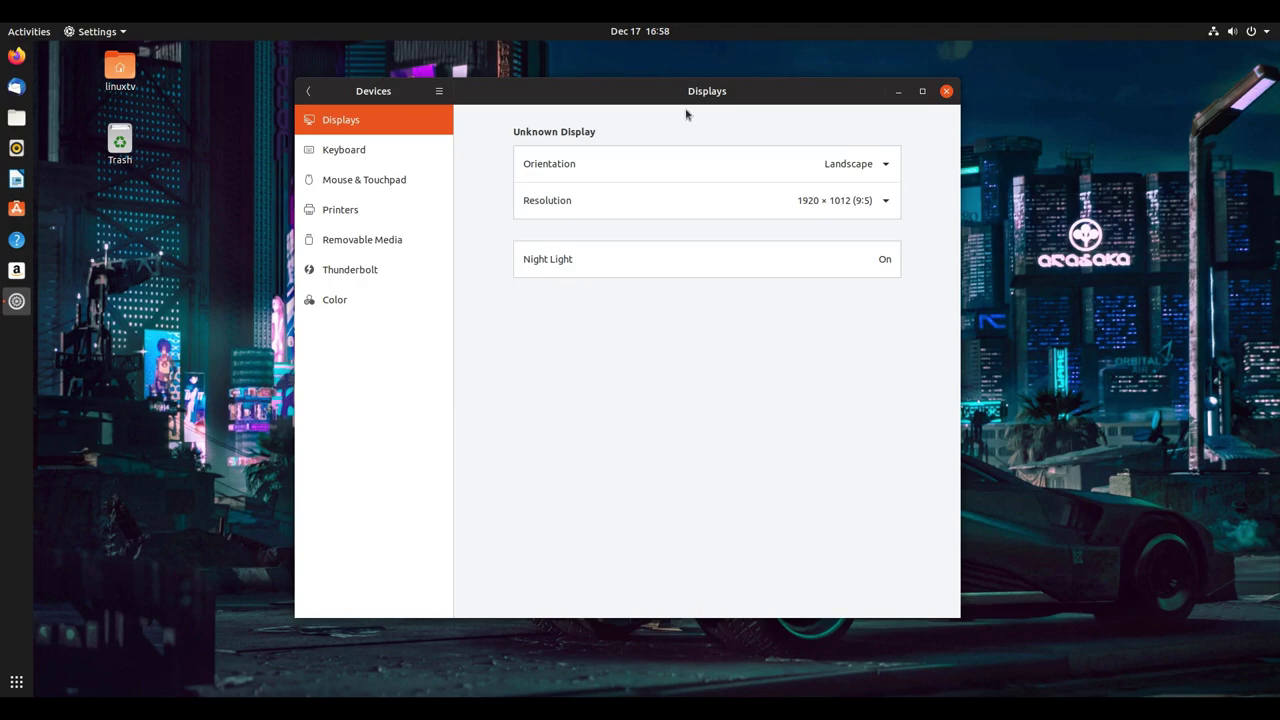
{"action": "left_click", "coordinate": [843, 260]}
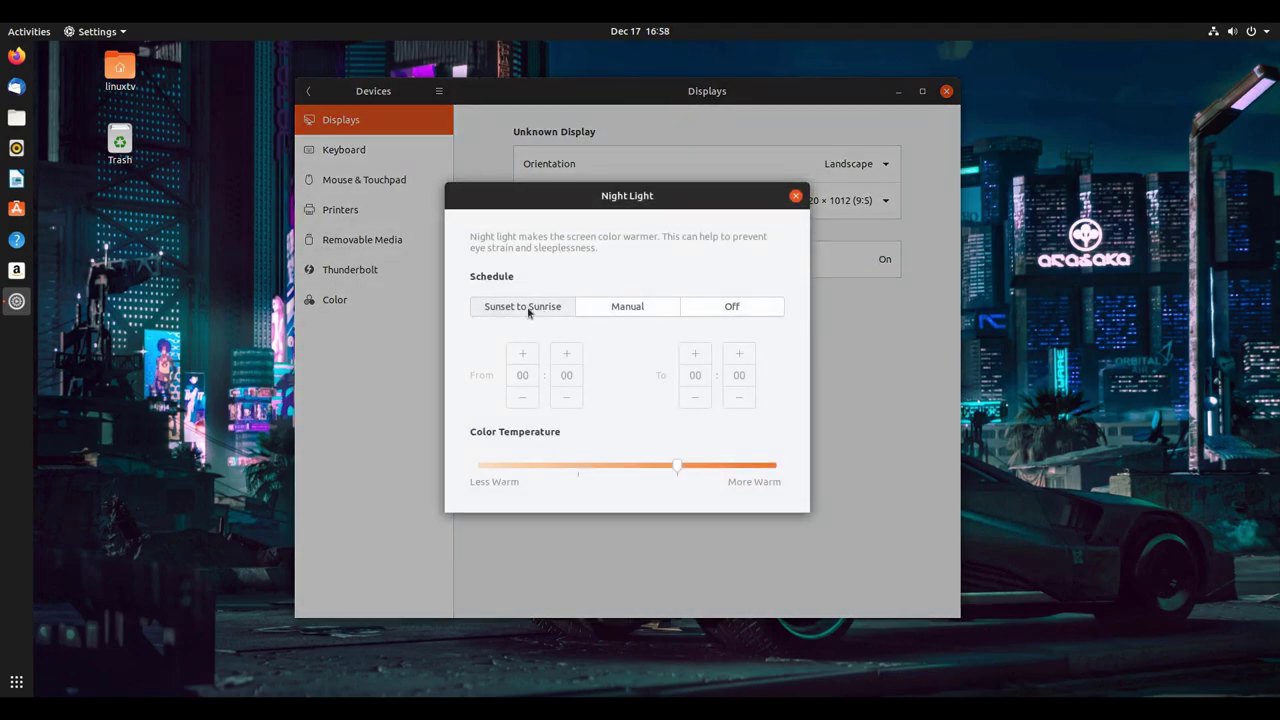
{"action": "left_click", "coordinate": [795, 196]}
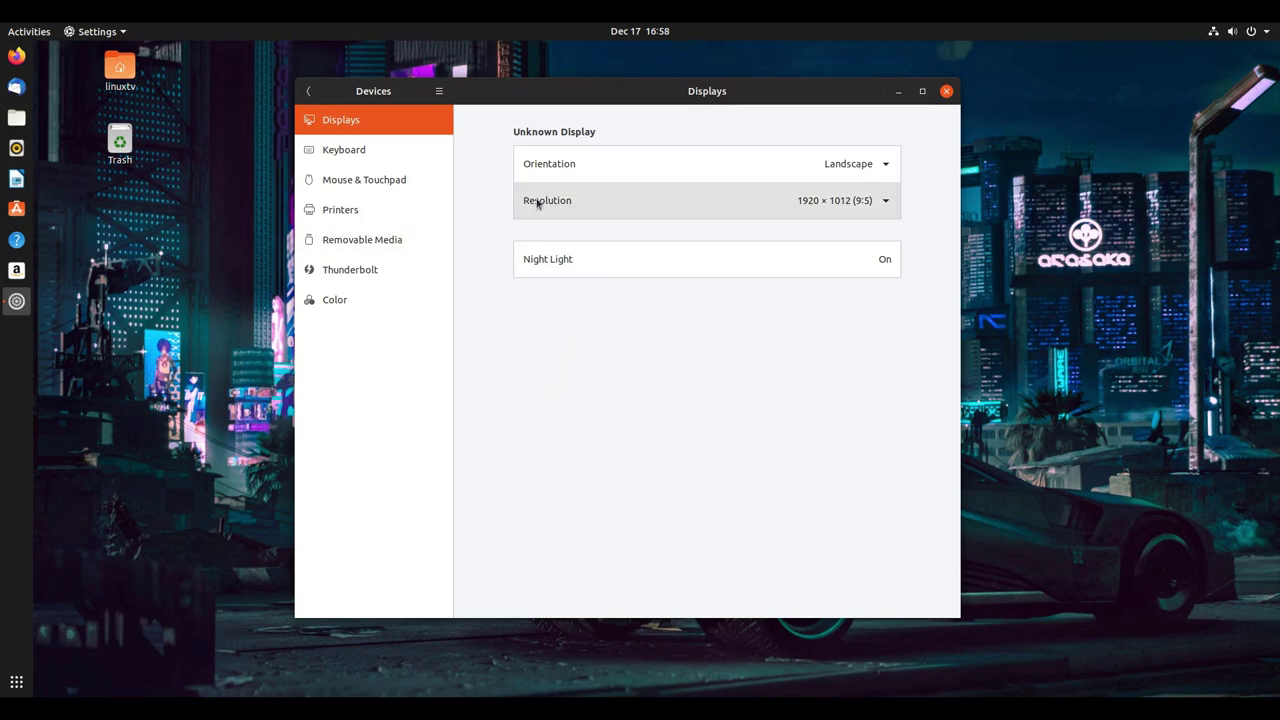
Step: Browse Keyboard and Mouse & Touchpad, ending on the Printers page showing no printers
{"action": "left_click", "coordinate": [436, 149]}
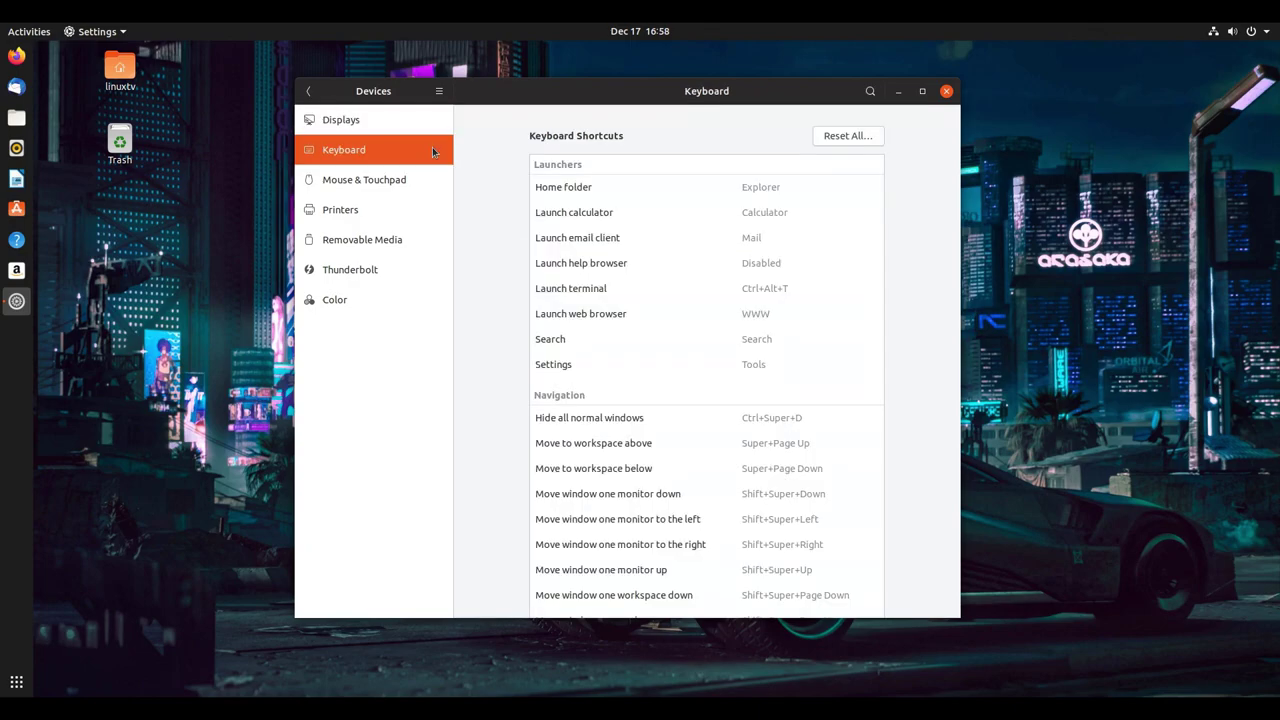
{"action": "left_click", "coordinate": [410, 178]}
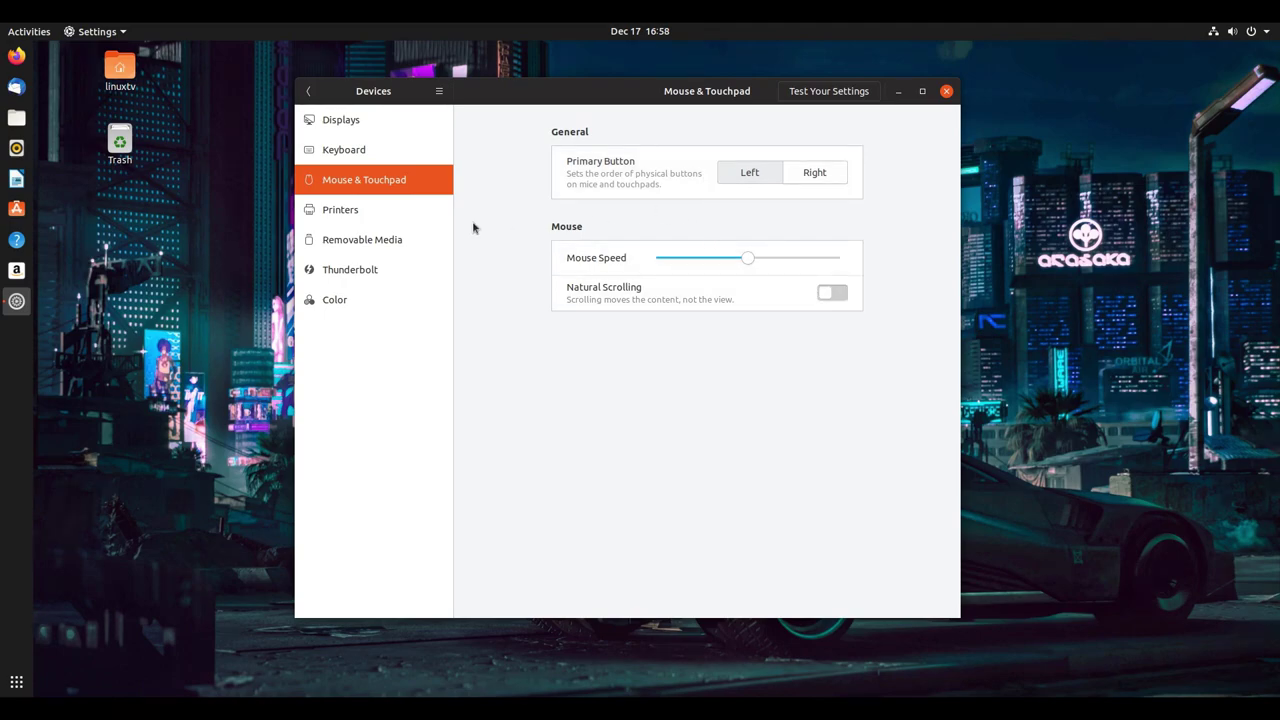
{"action": "left_click", "coordinate": [380, 212]}
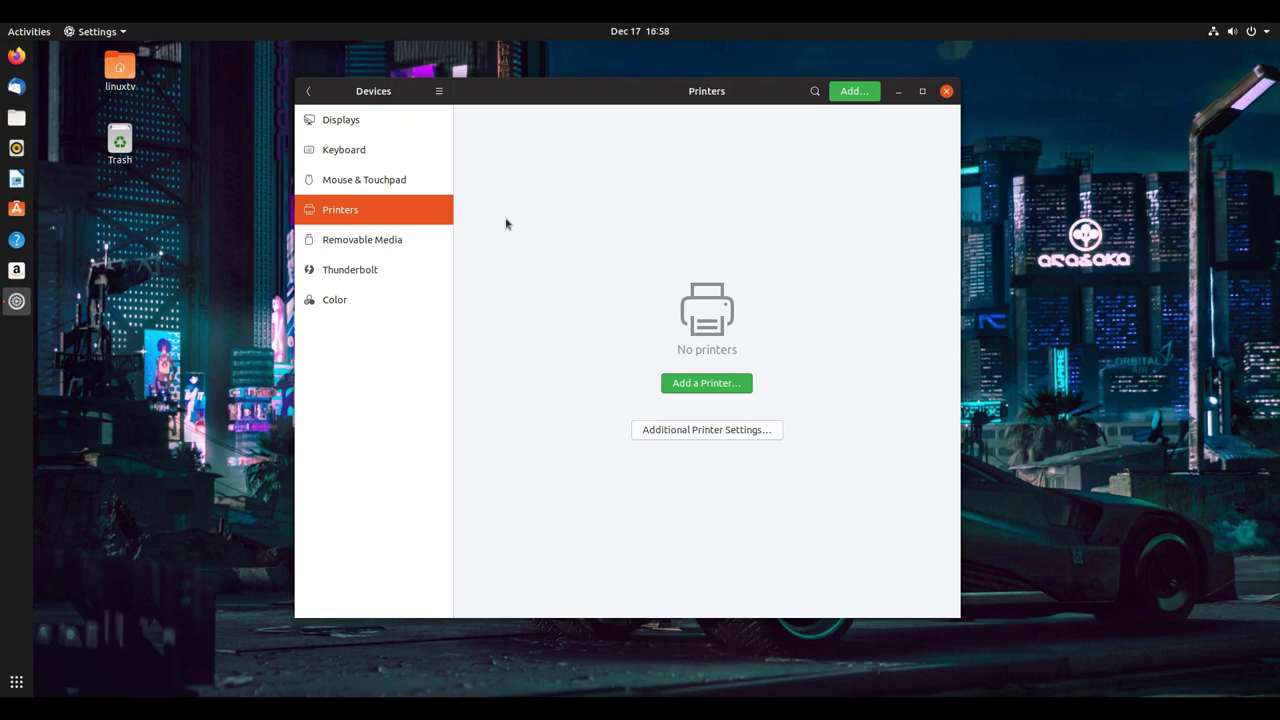
Step: Set CD audio to Rhythmbox, never prompt on media insertion, and expand the Virtual-0 Monitor color profile
{"action": "left_click", "coordinate": [379, 245]}
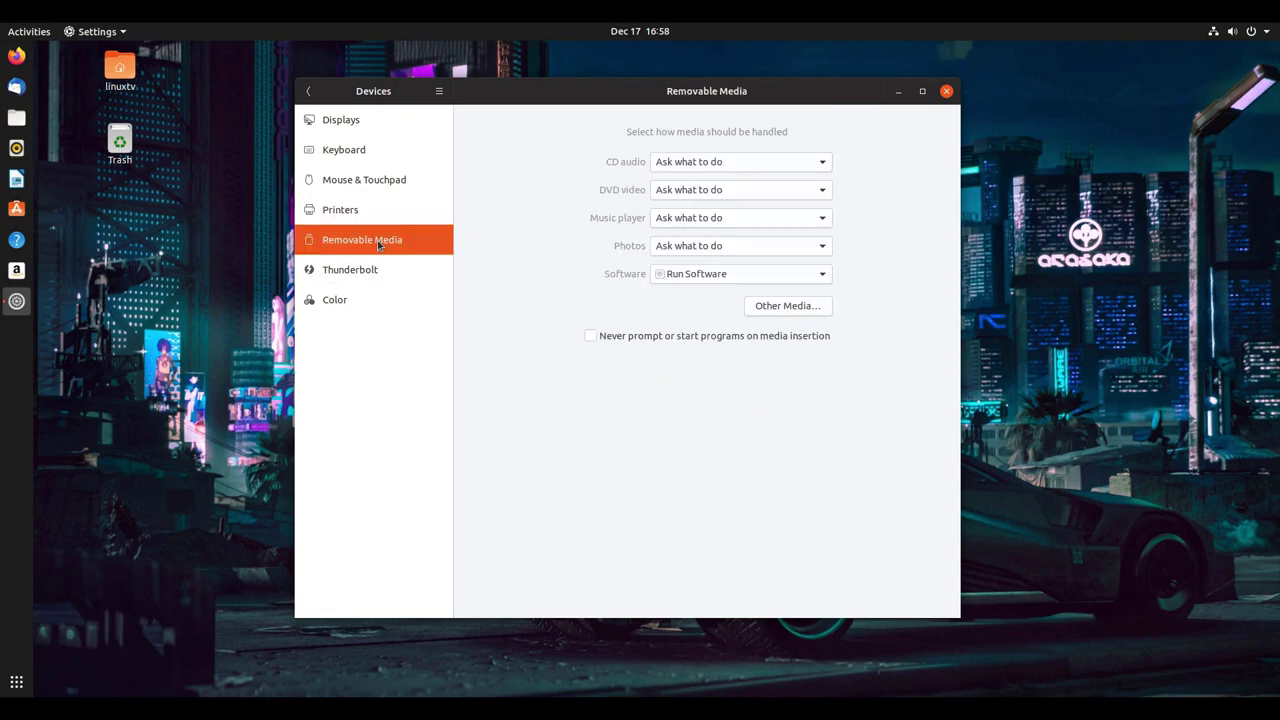
{"action": "left_click", "coordinate": [771, 167]}
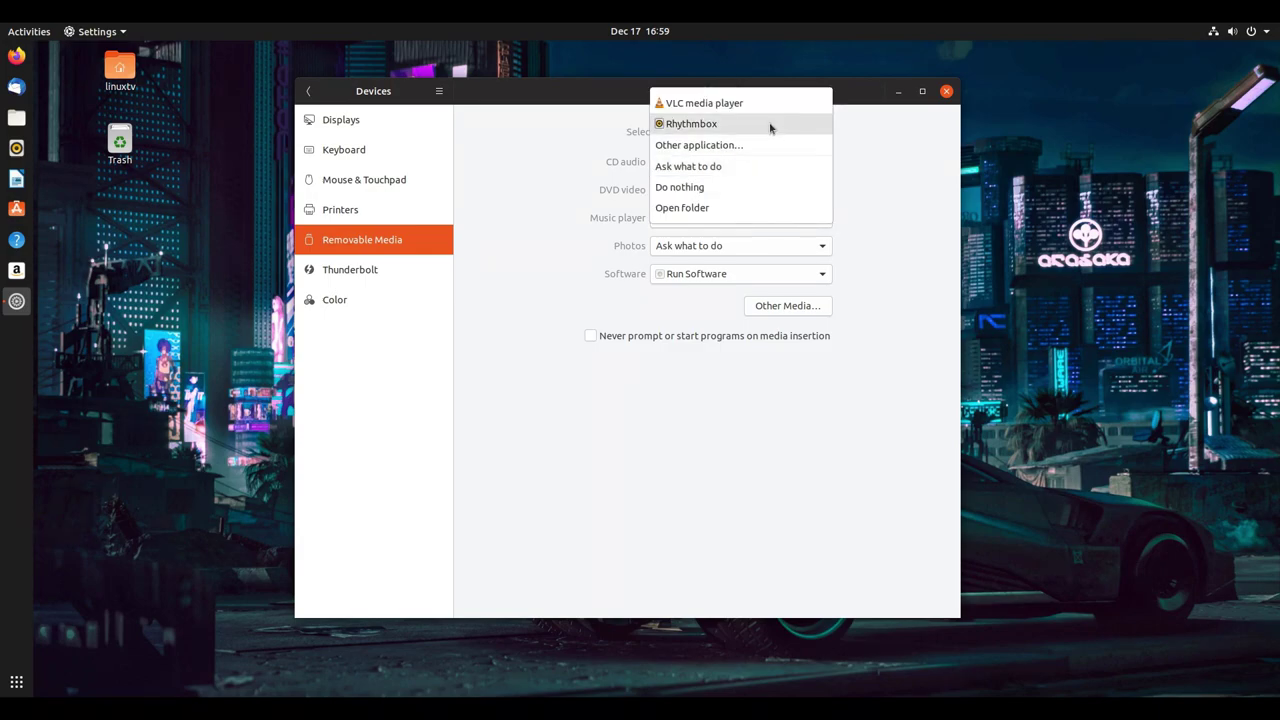
{"action": "left_click", "coordinate": [771, 127]}
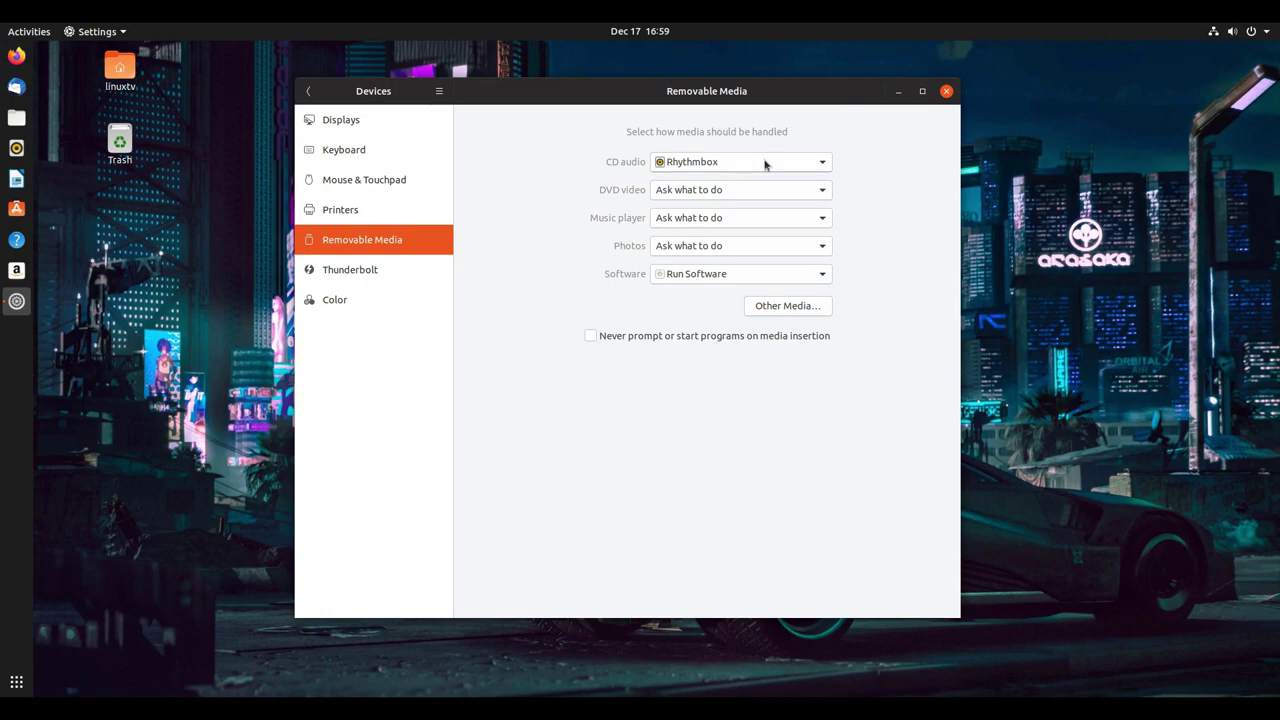
{"action": "left_click", "coordinate": [757, 218]}
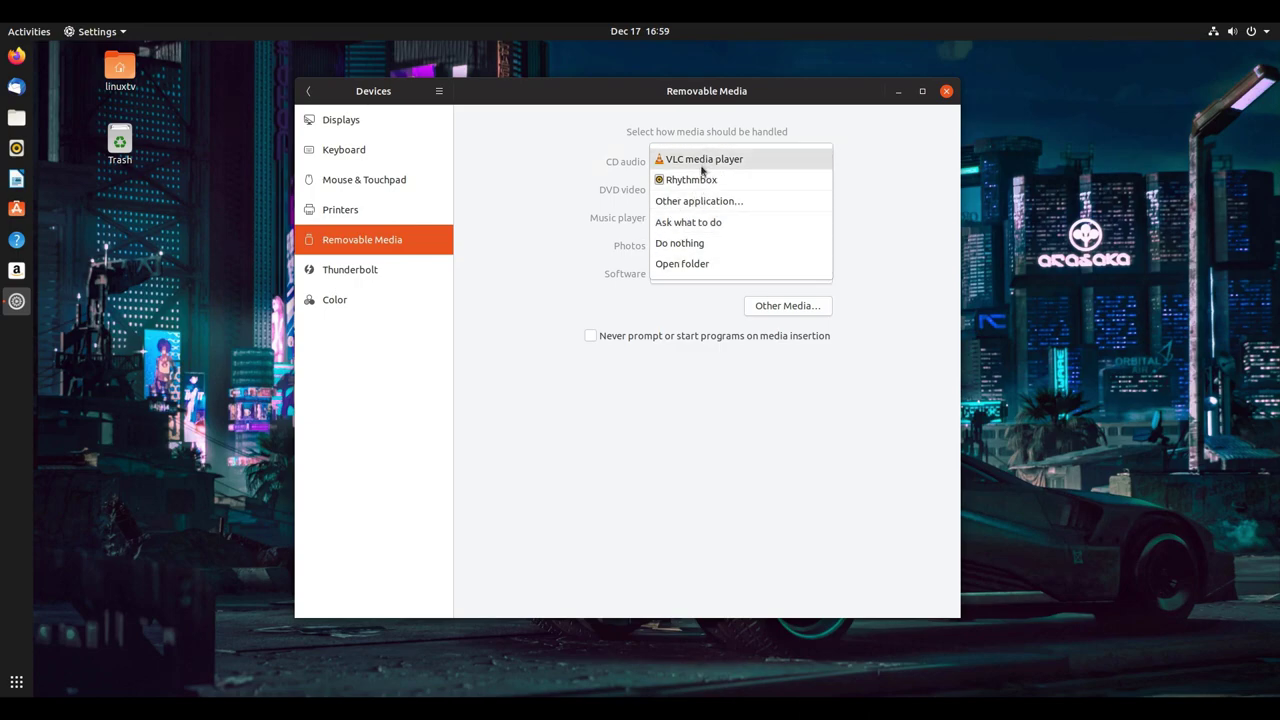
{"action": "left_click", "coordinate": [603, 229]}
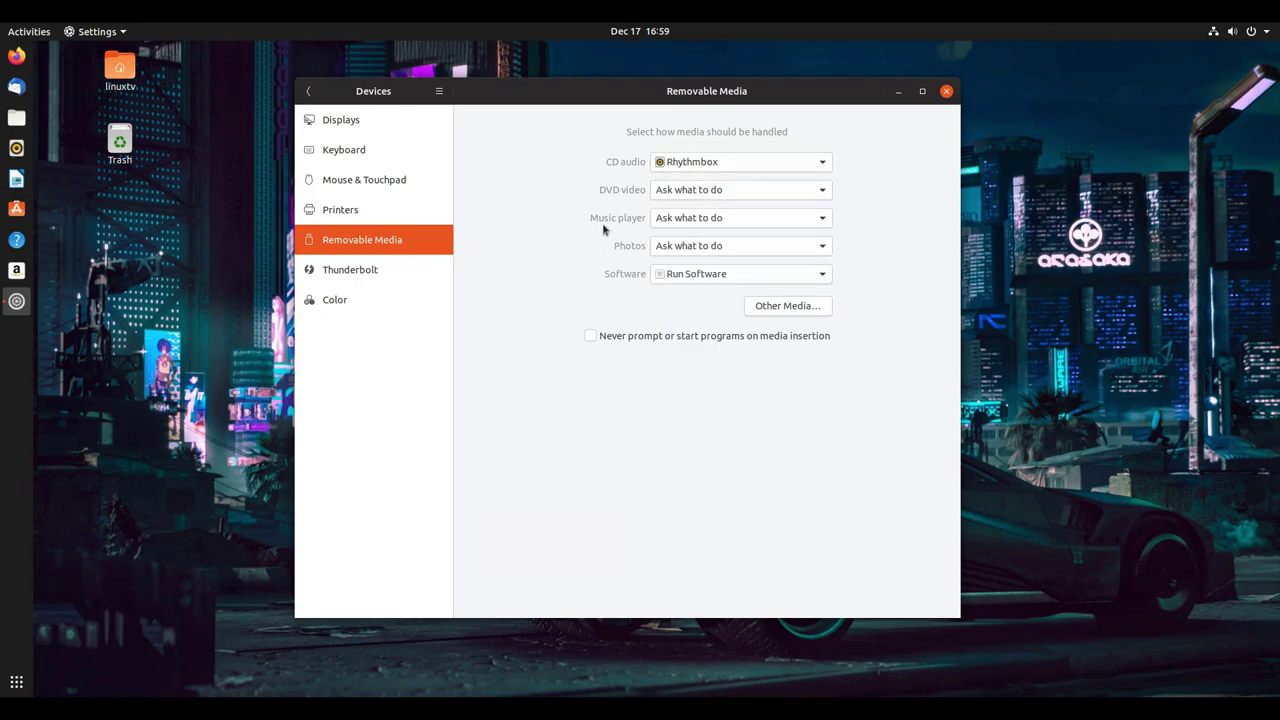
{"action": "left_click", "coordinate": [590, 337]}
{"action": "left_click", "coordinate": [378, 300]}
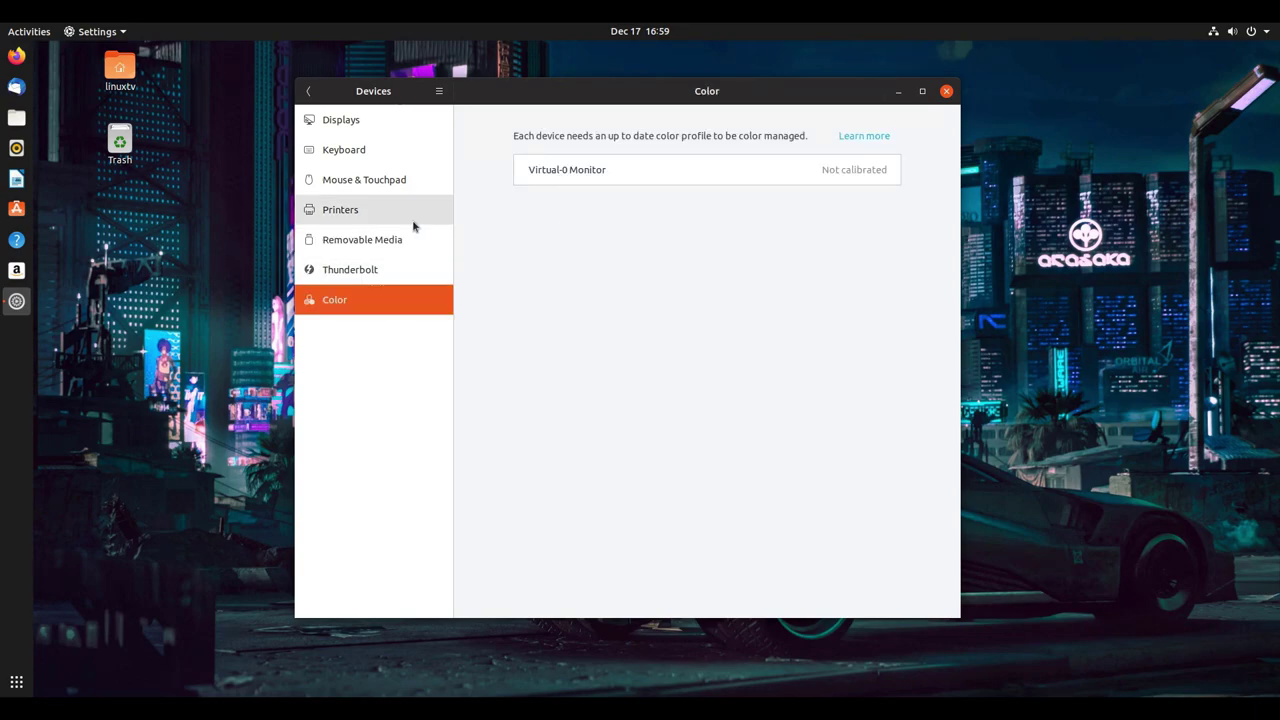
{"action": "left_click", "coordinate": [717, 168]}
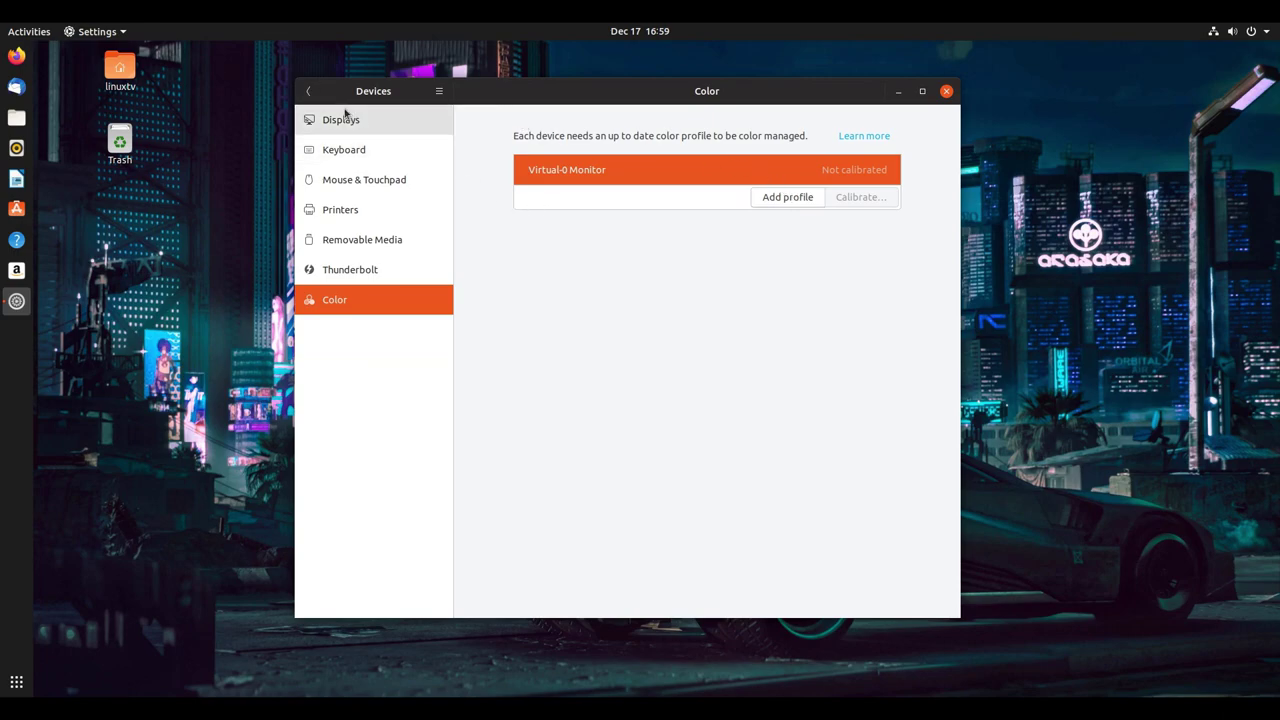
Step: Return to the main list, open Details' About page, and select the 'Ubuntu' device name text
{"action": "left_click", "coordinate": [308, 91]}
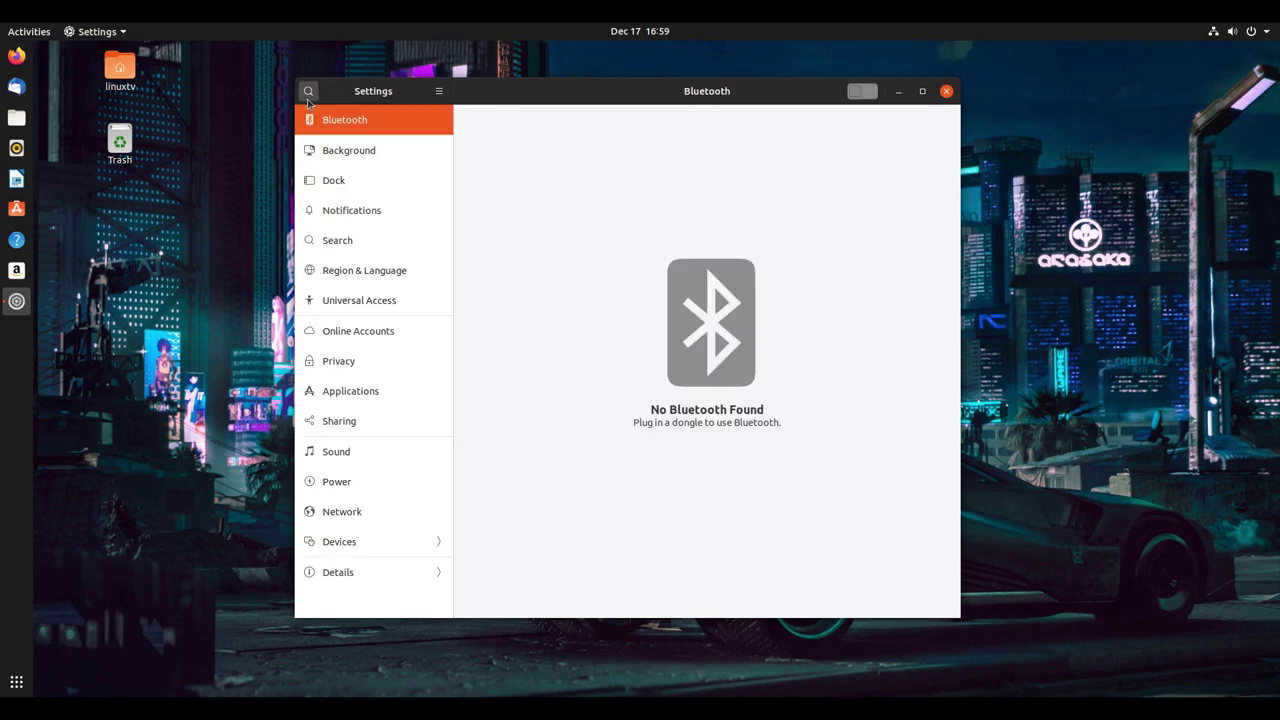
{"action": "left_click", "coordinate": [394, 577]}
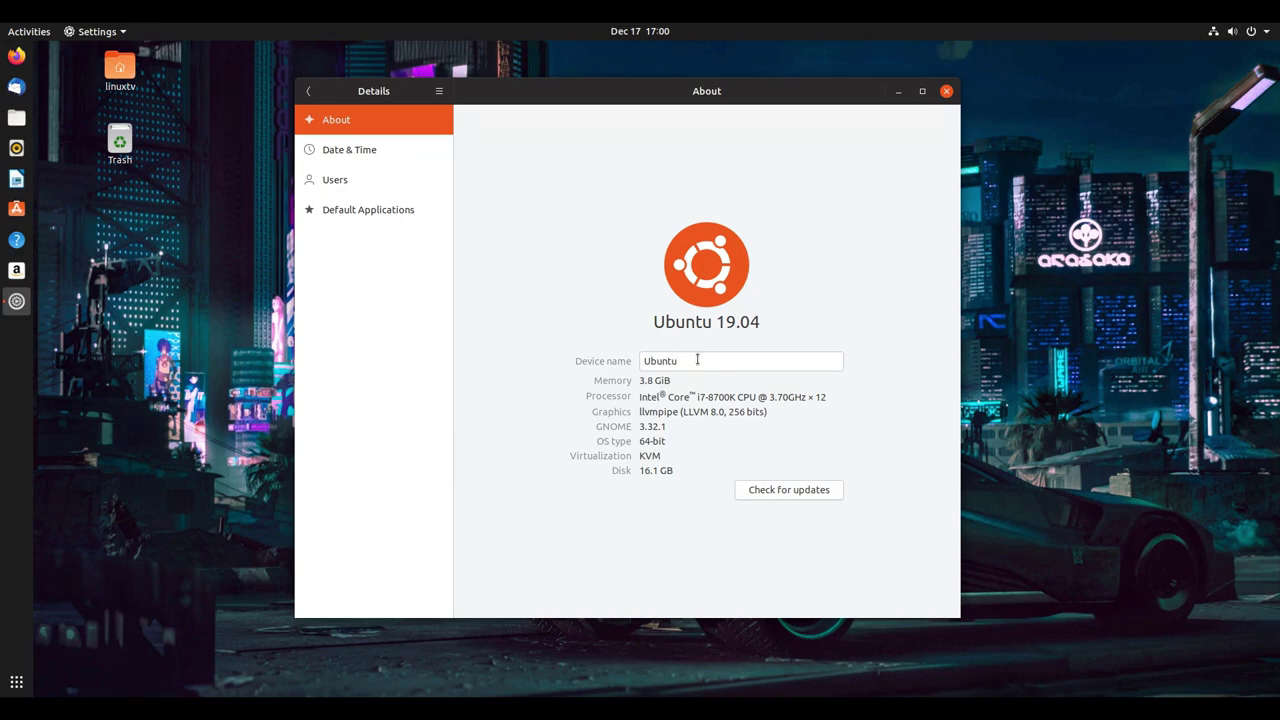
{"action": "left_click", "coordinate": [697, 360]}
{"action": "left_click_drag", "start_coordinate": [697, 360], "coordinate": [608, 361]}
Step: Launch Ubuntu Software, center its window, and refresh the Updates tab
{"action": "left_click", "coordinate": [16, 208]}
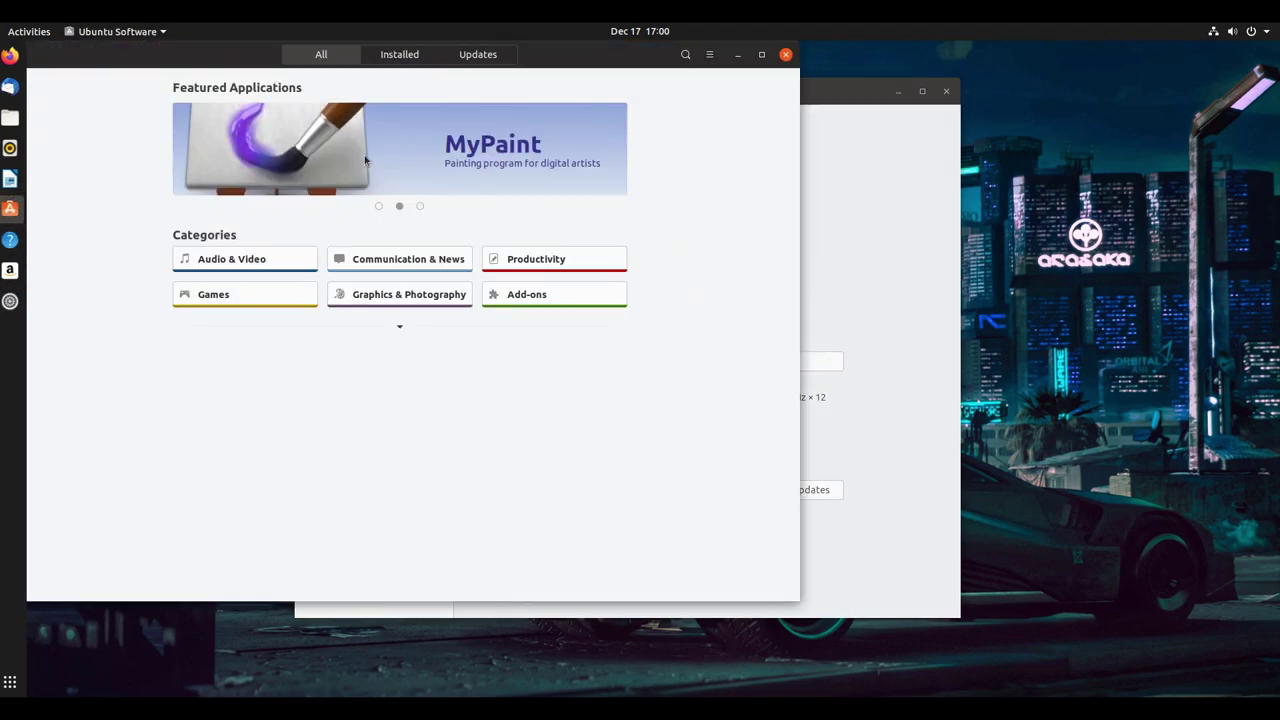
{"action": "left_click", "coordinate": [496, 56]}
{"action": "left_click_drag", "start_coordinate": [571, 51], "coordinate": [808, 100]}
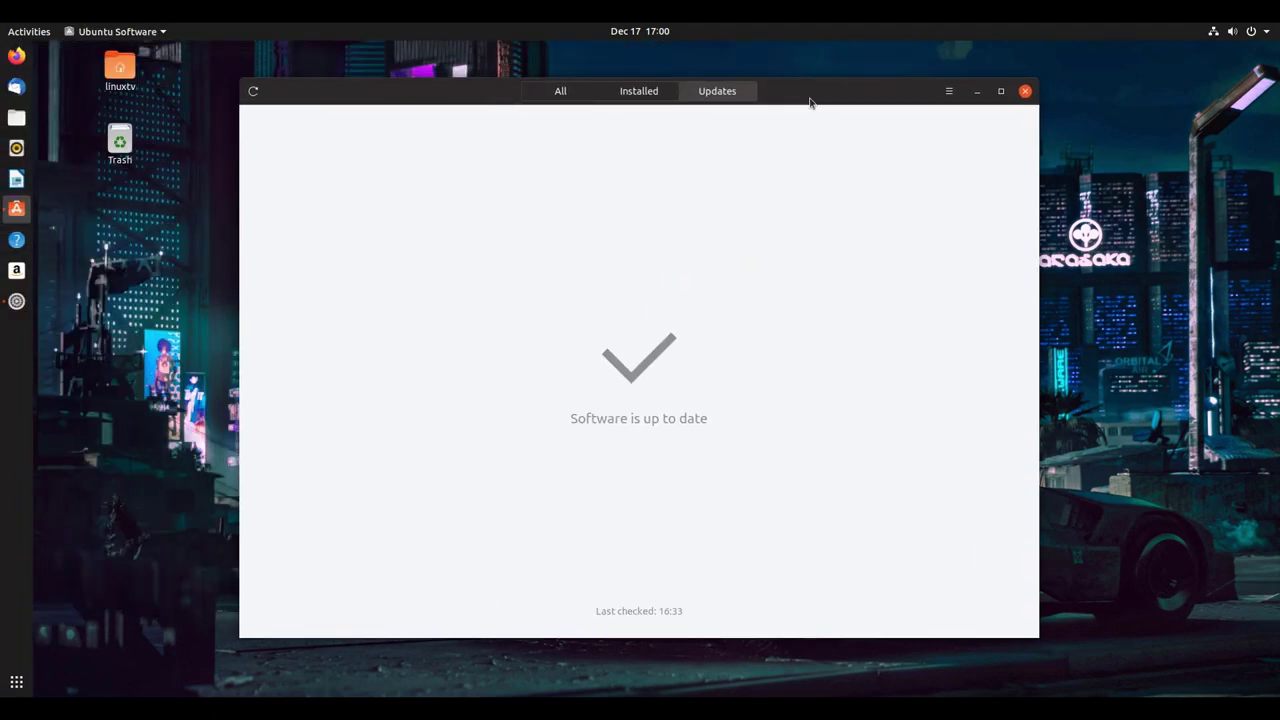
{"action": "left_click", "coordinate": [253, 91]}
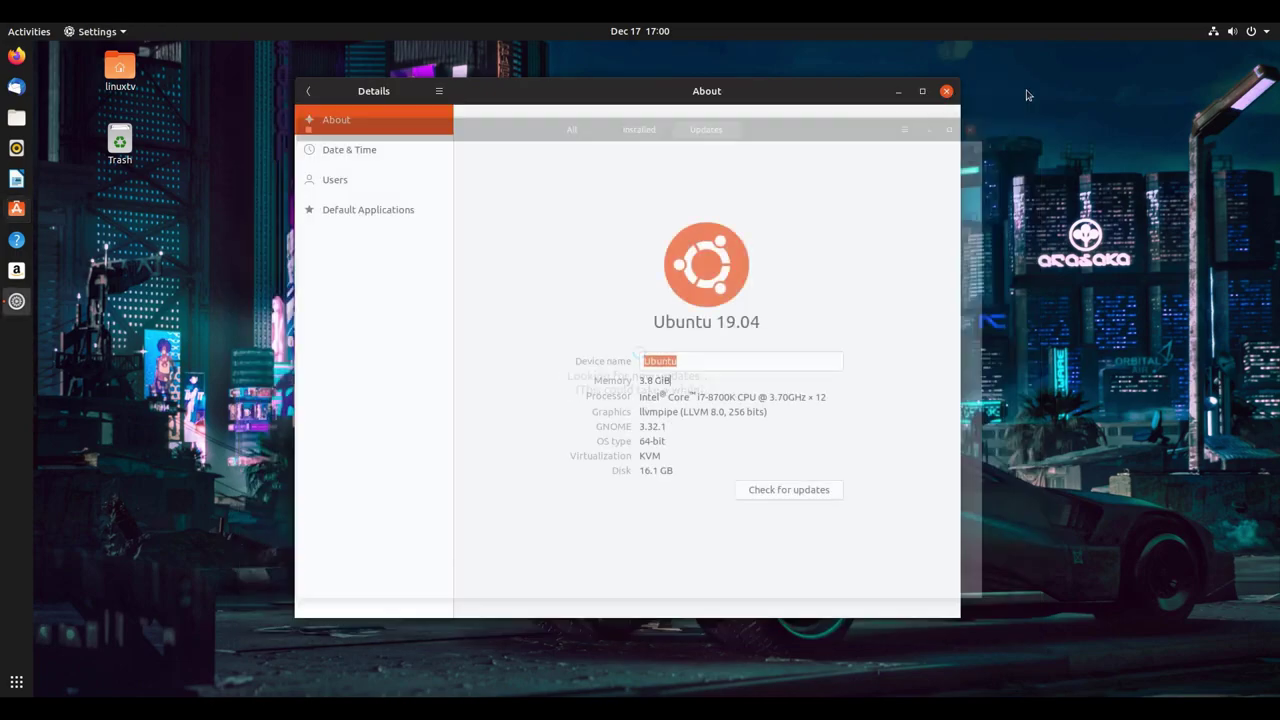
Step: Set Date & Time's Time Format to AM / PM
{"action": "left_click", "coordinate": [402, 156]}
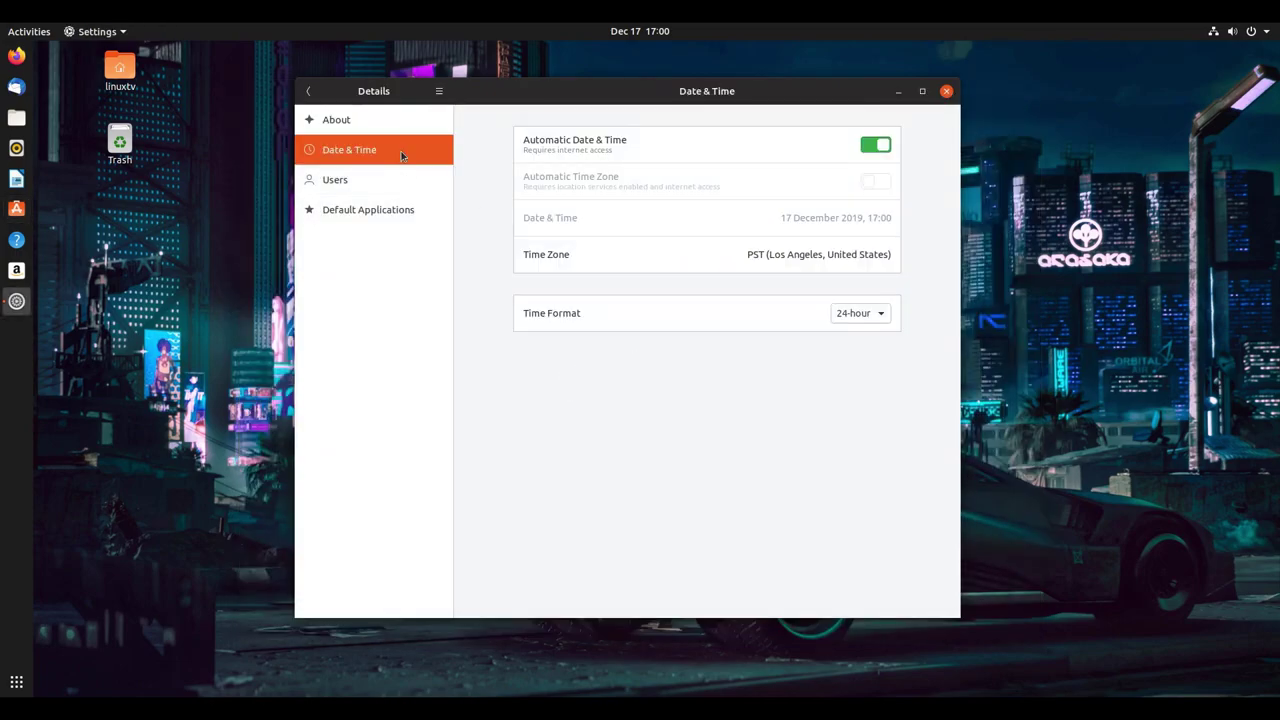
{"action": "left_click", "coordinate": [879, 317]}
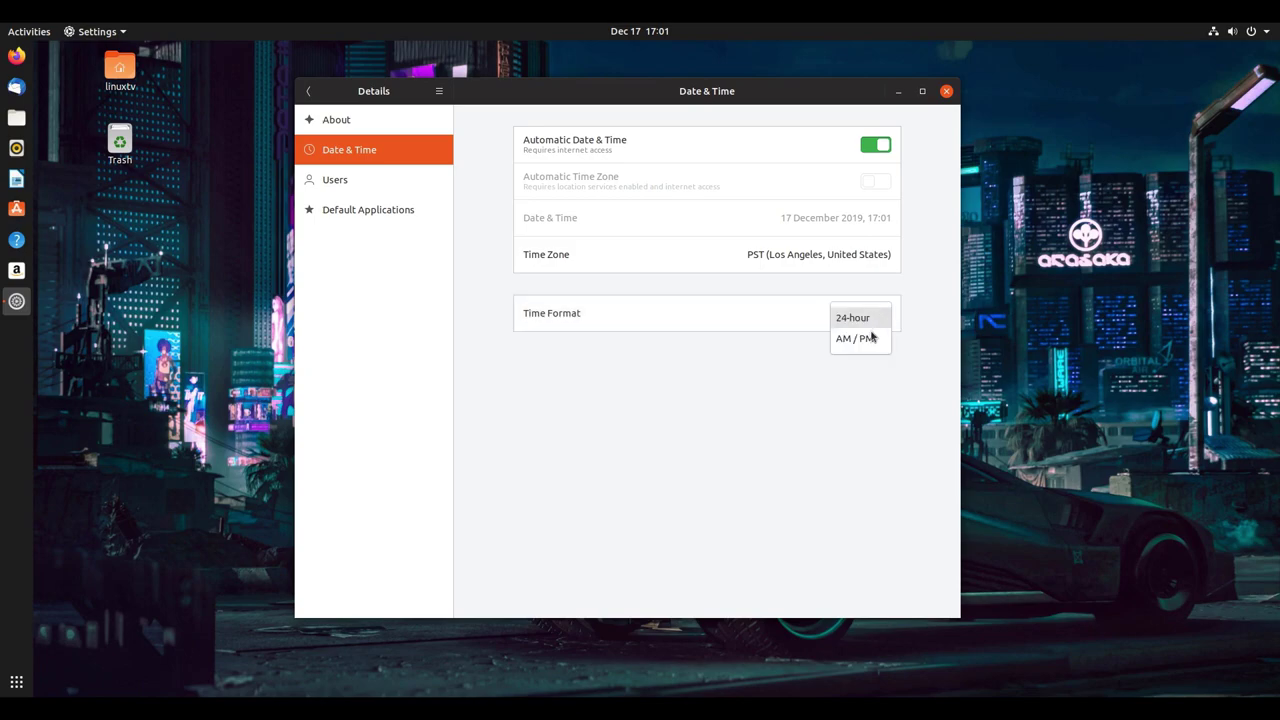
{"action": "left_click", "coordinate": [863, 343]}
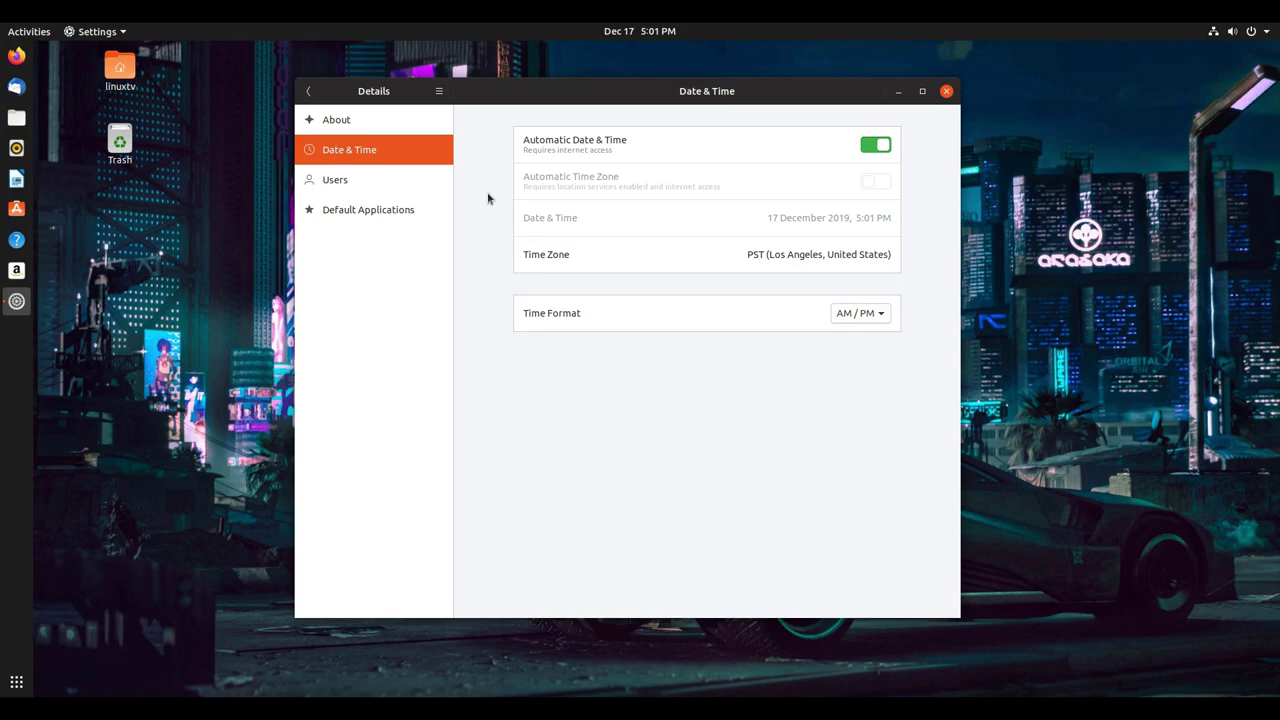
Step: Unlock the Users page with the account password, open Add User, and cancel it
{"action": "left_click", "coordinate": [408, 189]}
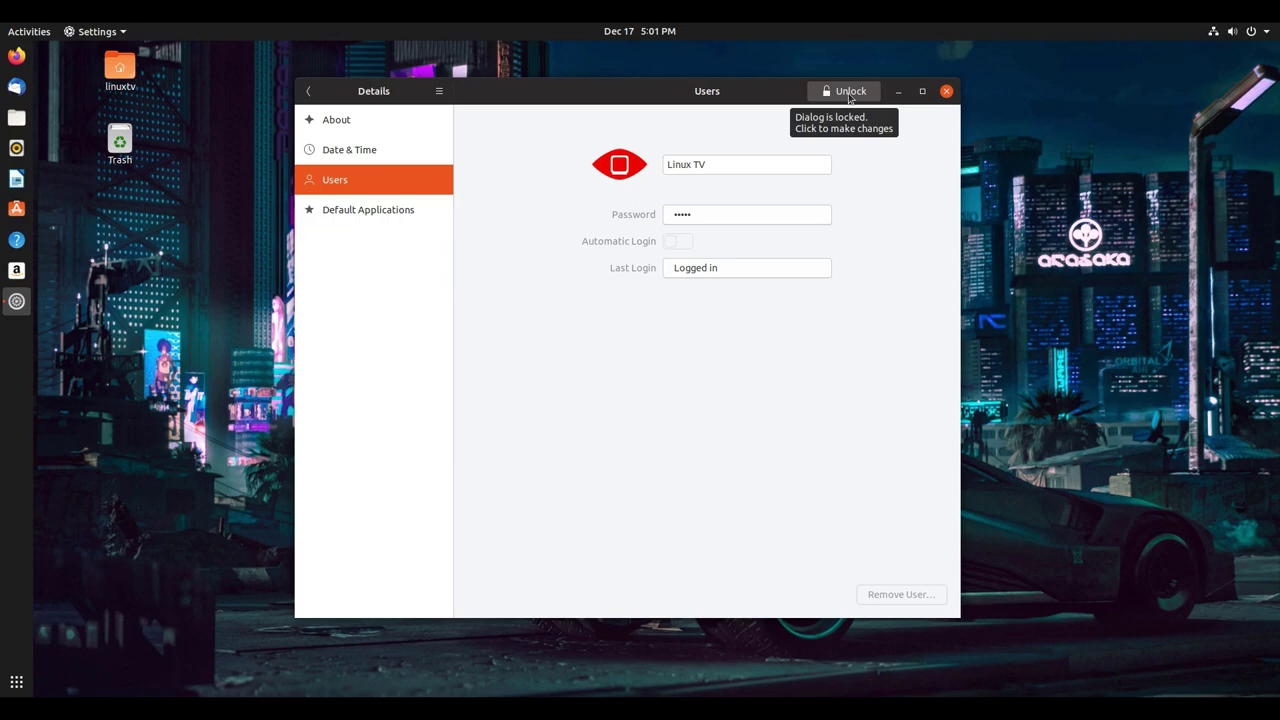
{"action": "left_click", "coordinate": [849, 92]}
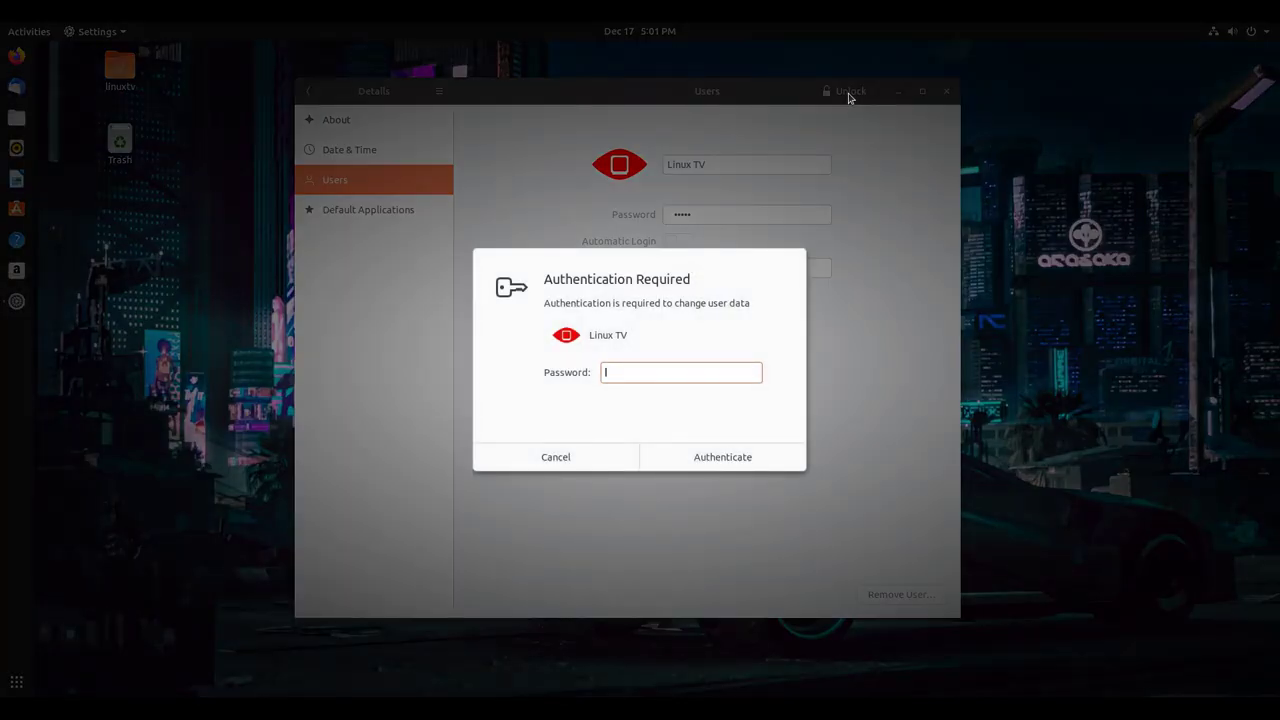
{"action": "type", "text": "******"}
{"action": "key", "text": "Return"}
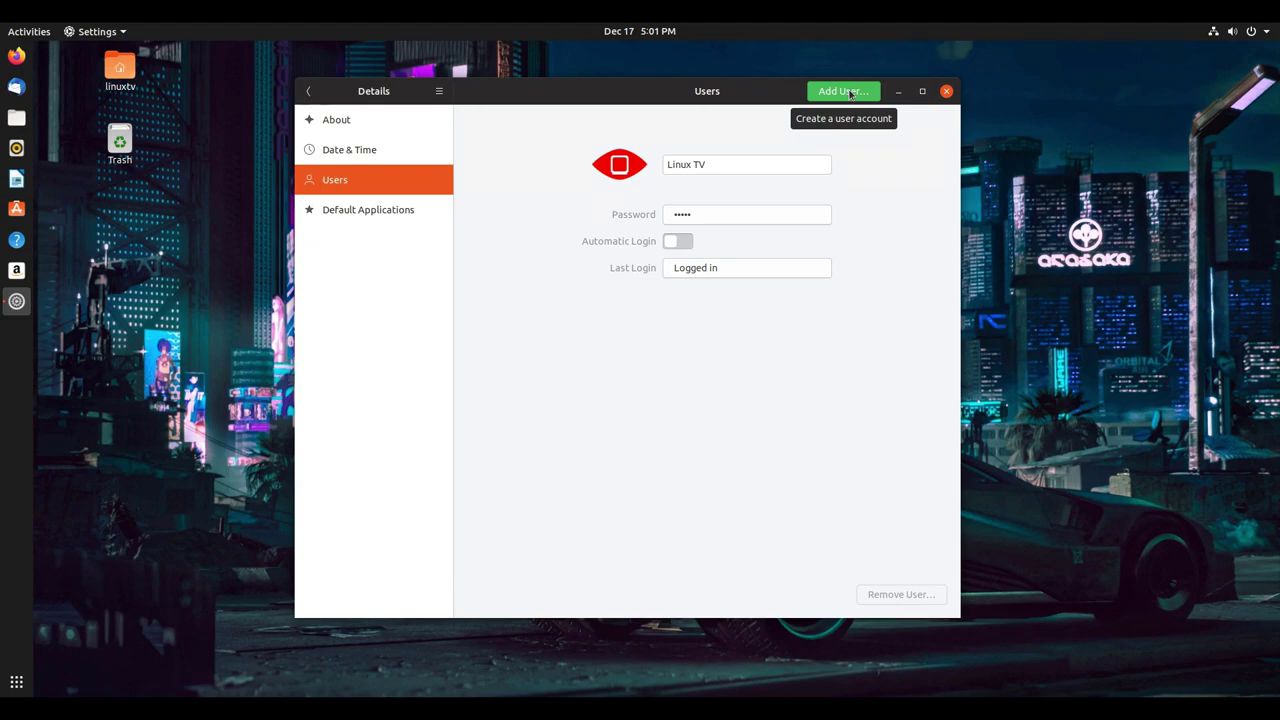
{"action": "left_click", "coordinate": [818, 93]}
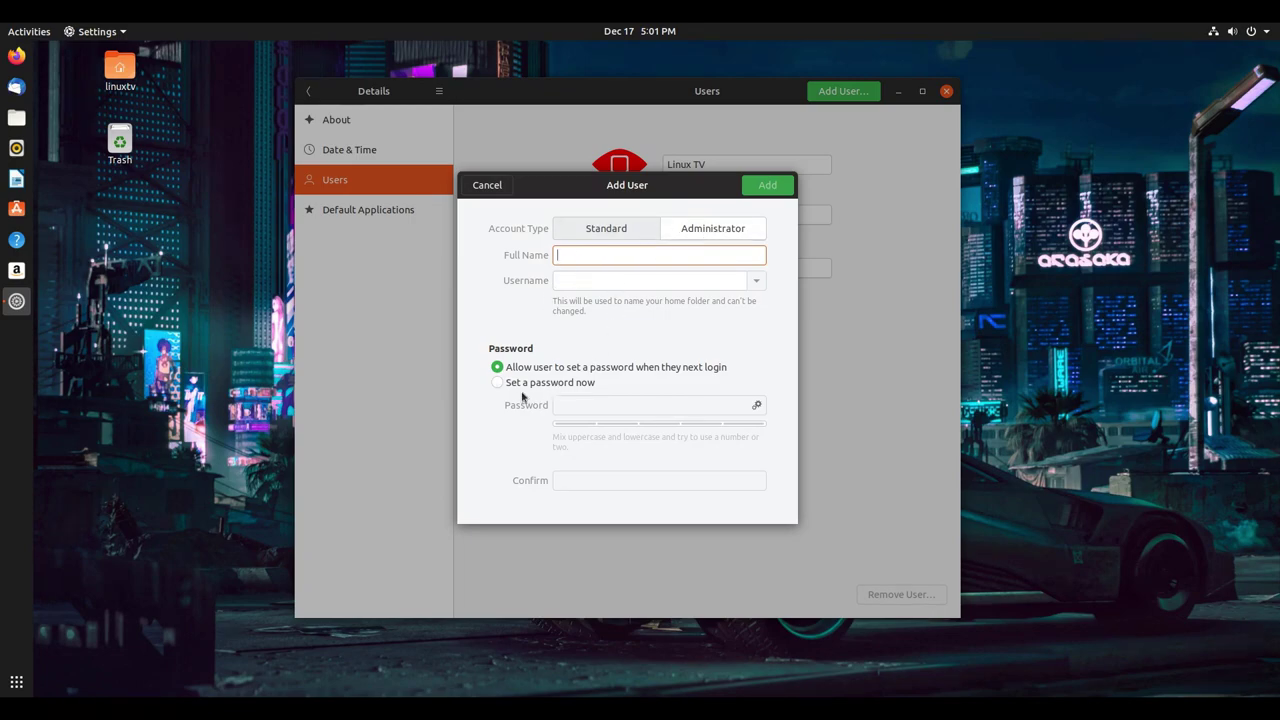
{"action": "left_click", "coordinate": [494, 188]}
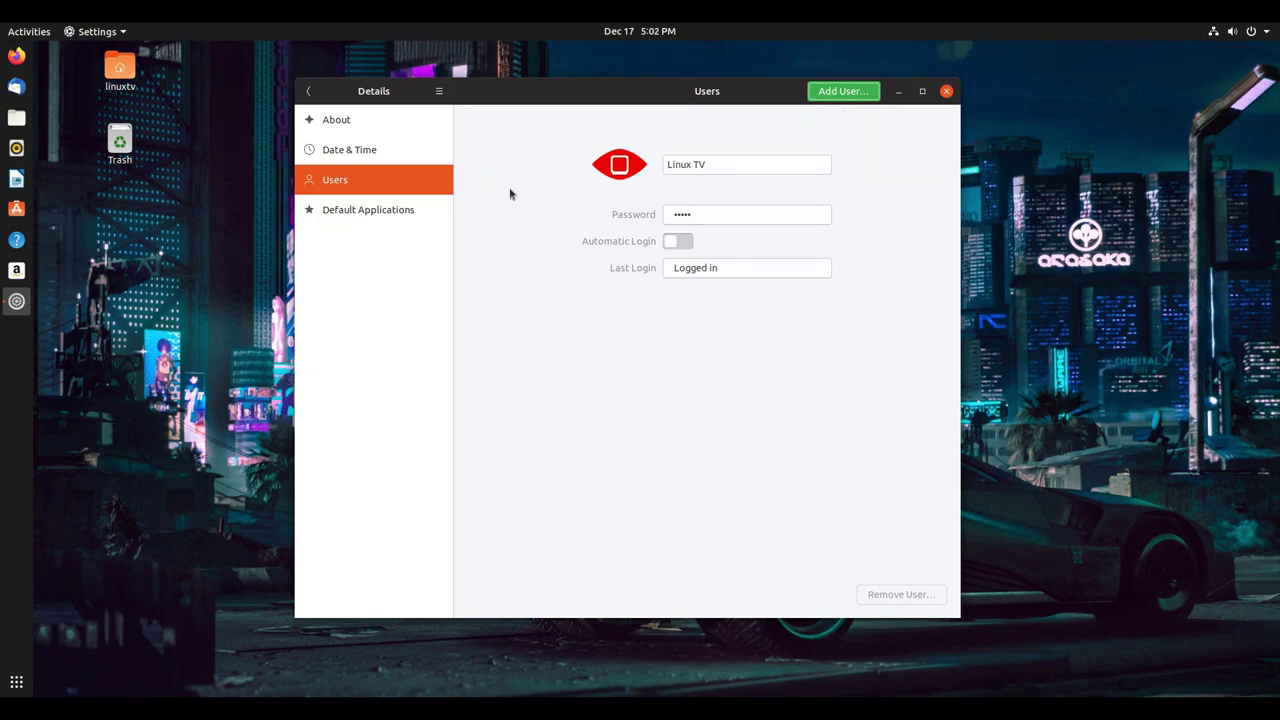
Step: In Default Applications, leave Calendar unchanged and set Music to VLC media player
{"action": "left_click", "coordinate": [368, 210]}
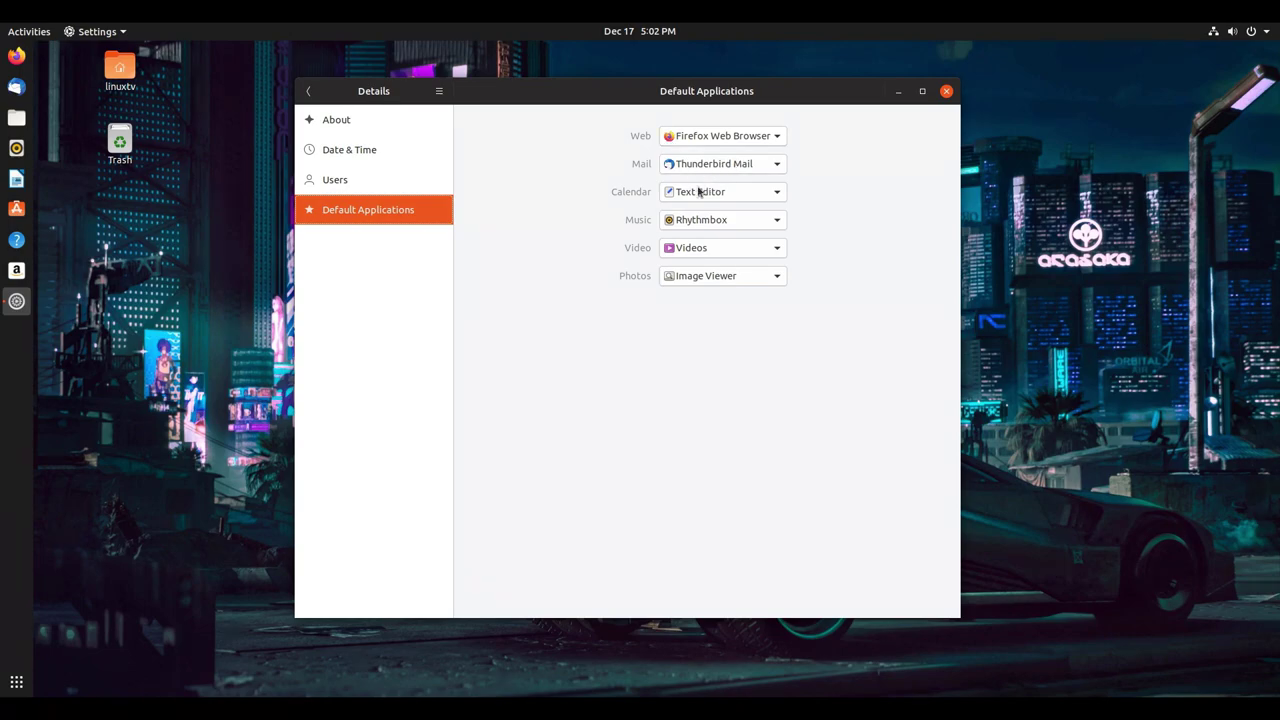
{"action": "left_click", "coordinate": [771, 196]}
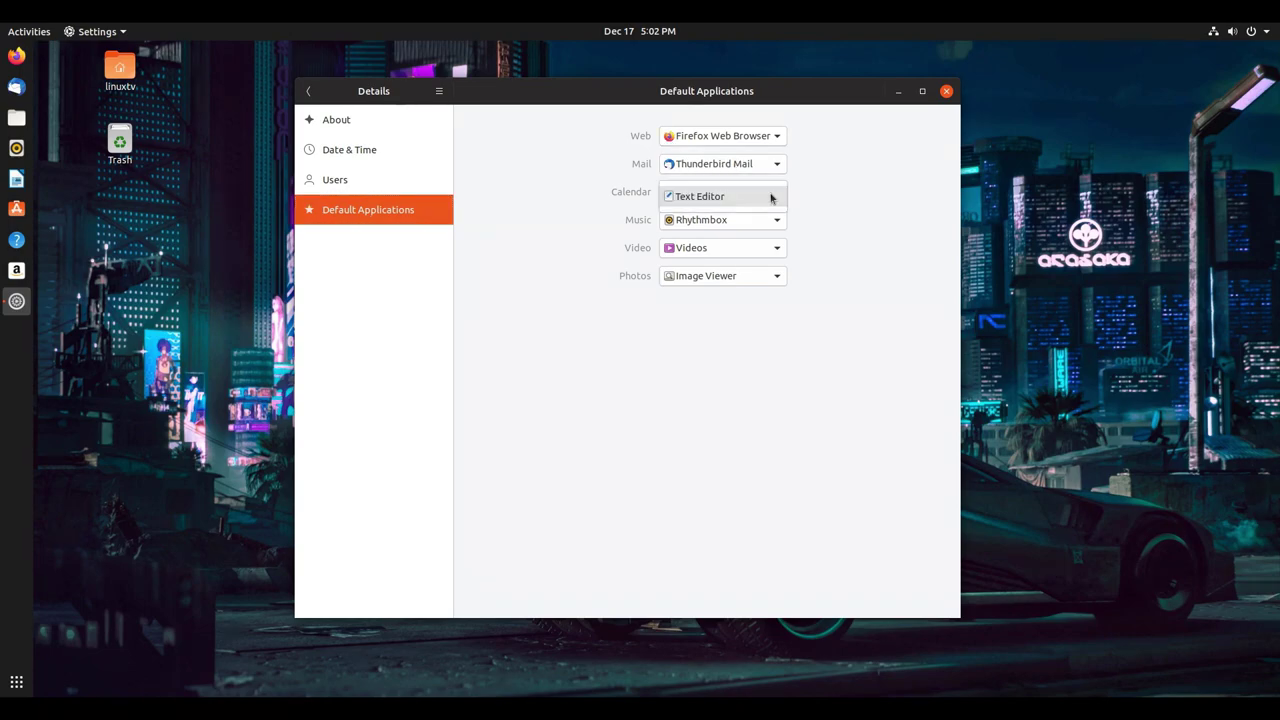
{"action": "left_click", "coordinate": [771, 196]}
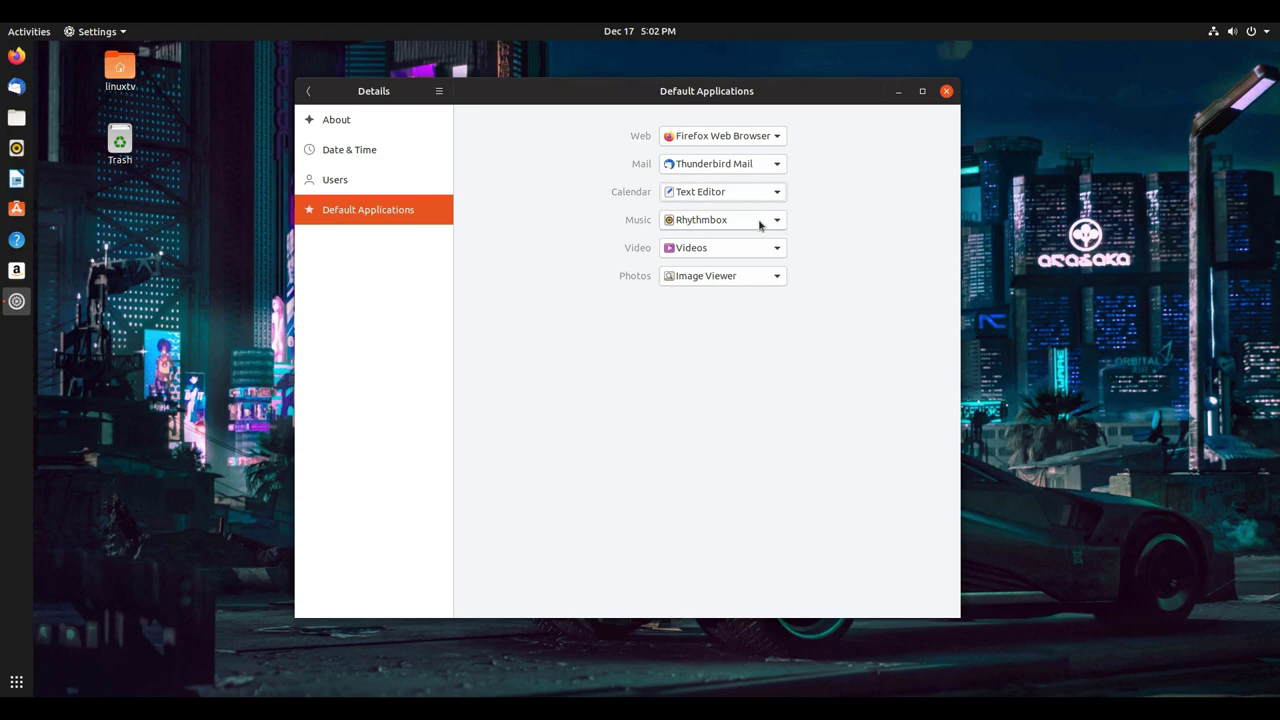
{"action": "left_click", "coordinate": [767, 221]}
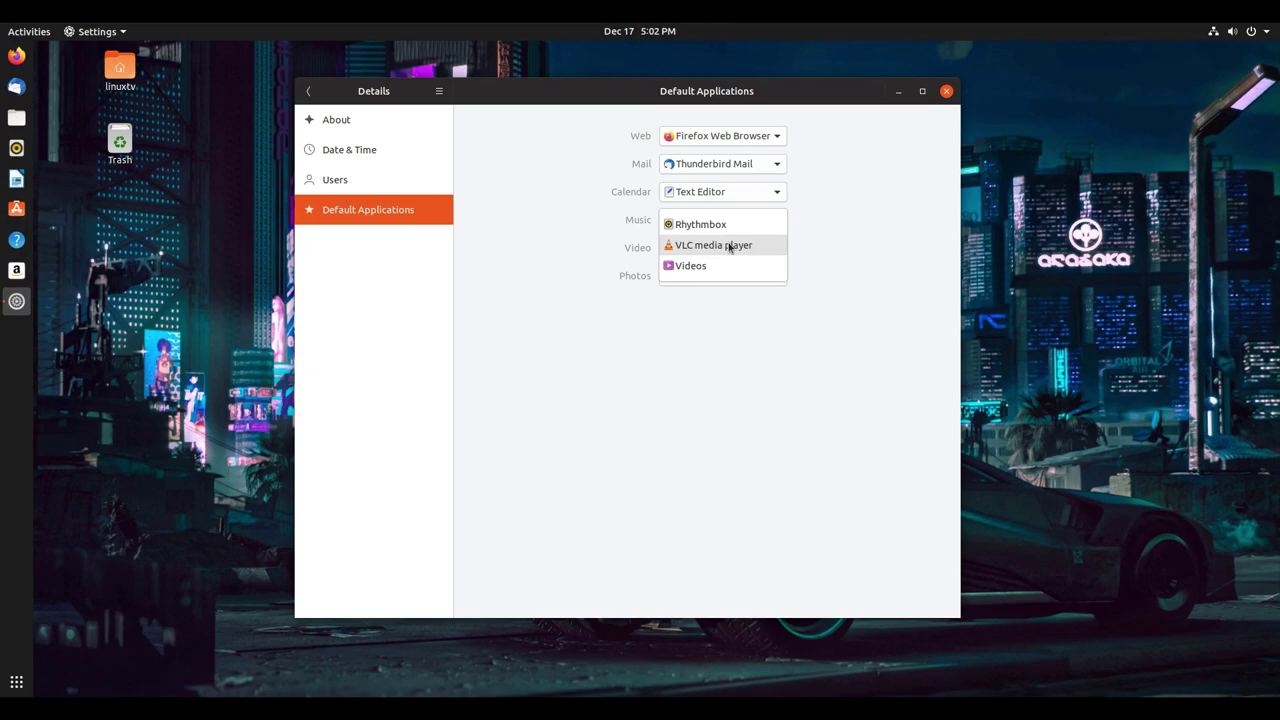
{"action": "left_click", "coordinate": [729, 246]}
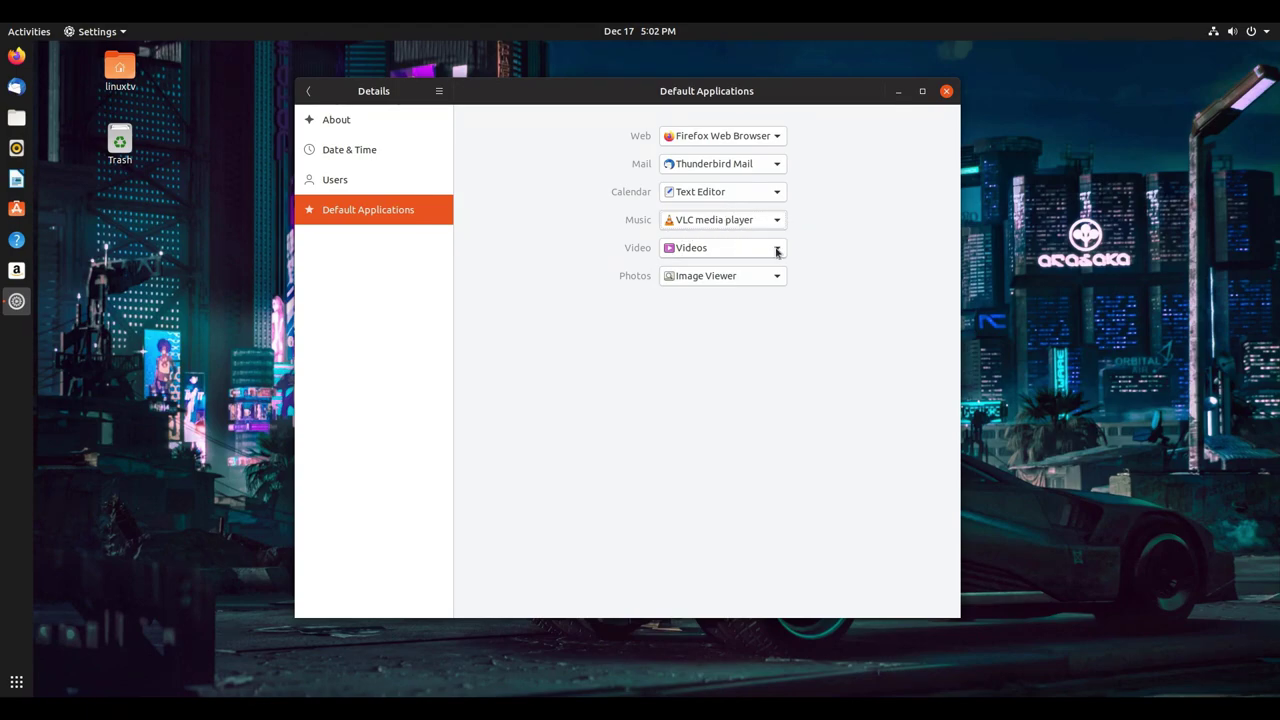
Step: Set Video to VLC media player, restore Music to Rhythmbox, and keep Photos as Image Viewer
{"action": "left_click", "coordinate": [777, 252]}
{"action": "left_click", "coordinate": [760, 274]}
{"action": "left_click", "coordinate": [766, 220]}
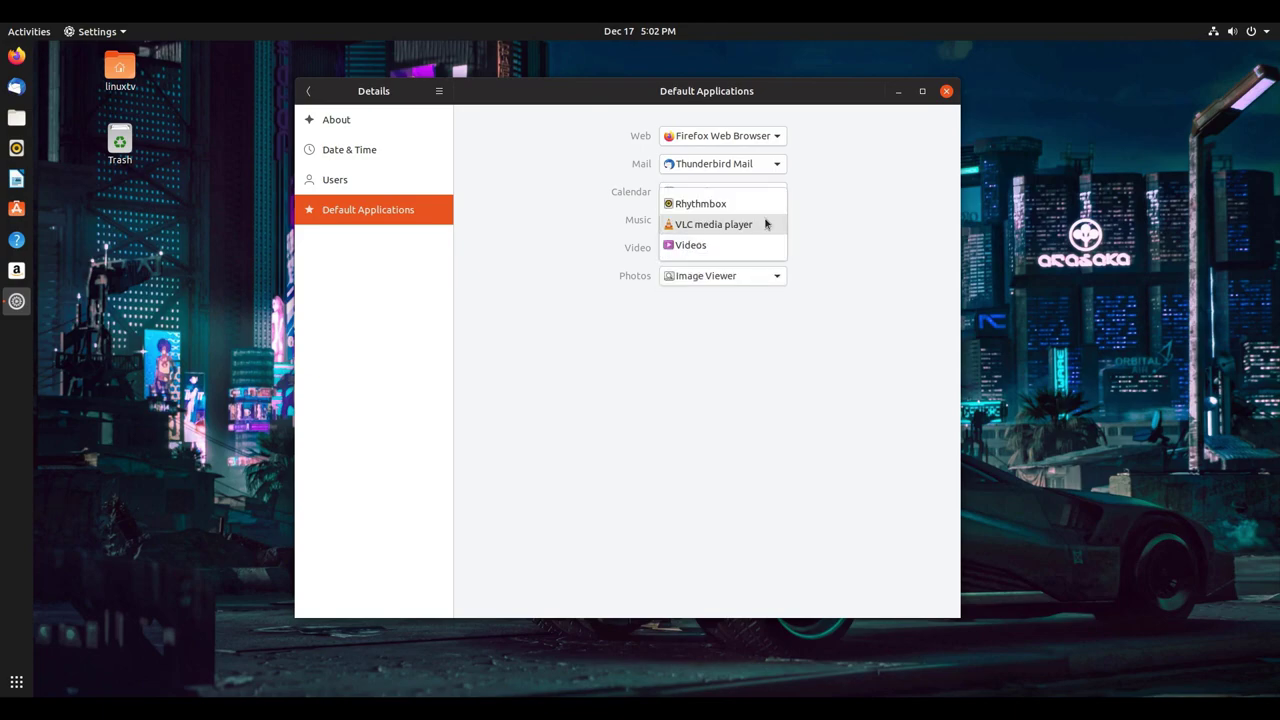
{"action": "left_click", "coordinate": [749, 205]}
{"action": "left_click", "coordinate": [726, 280]}
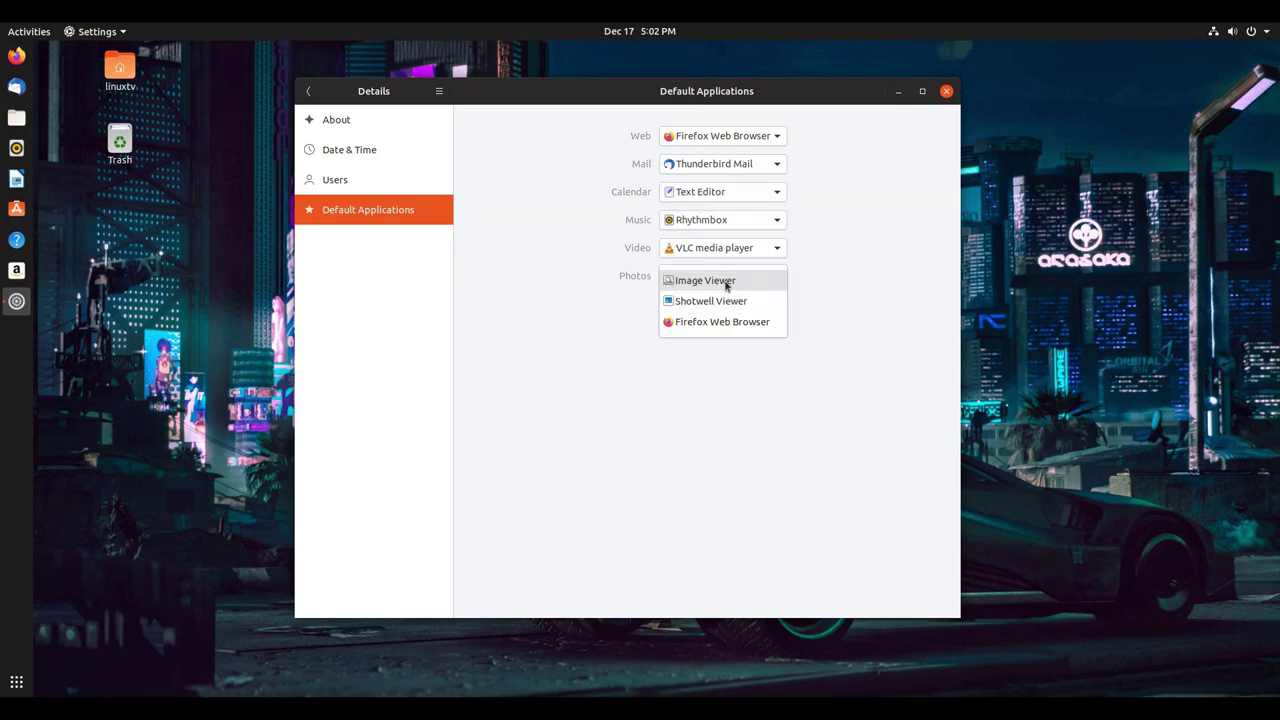
{"action": "left_click", "coordinate": [727, 284]}
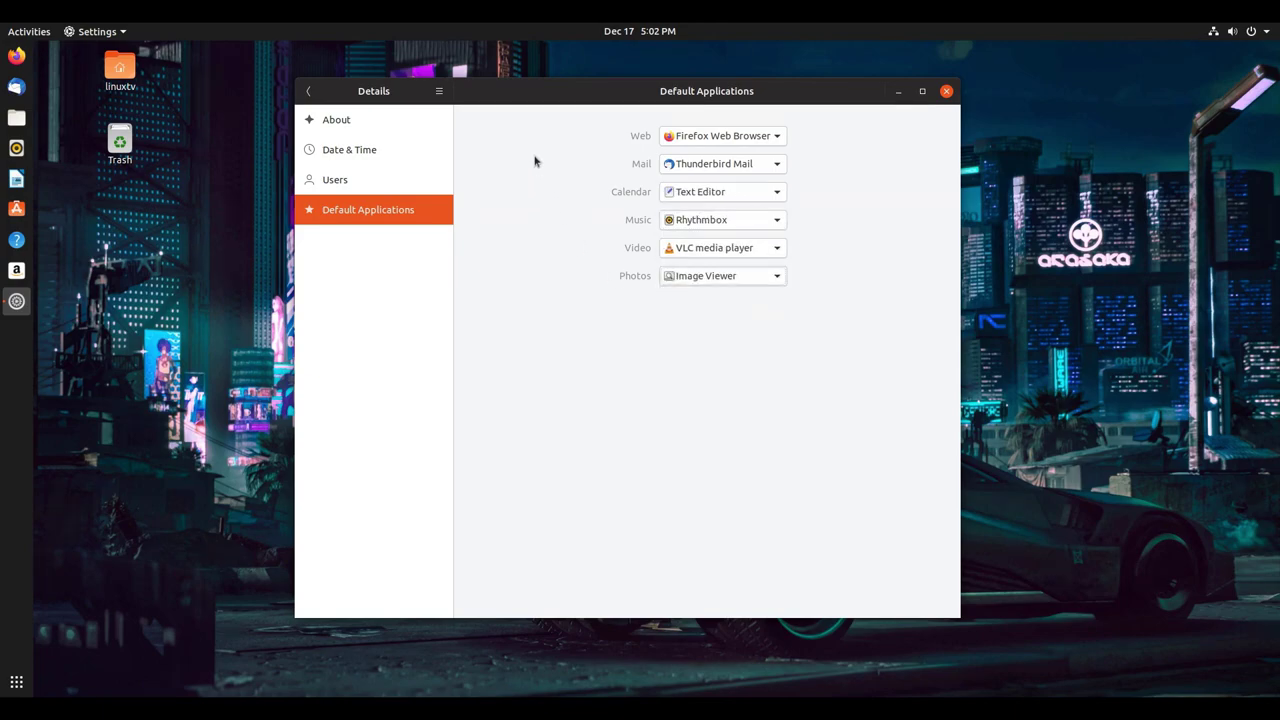
Step: Go back from Details to the main settings list, landing on the Bluetooth page
{"action": "left_click", "coordinate": [309, 91]}
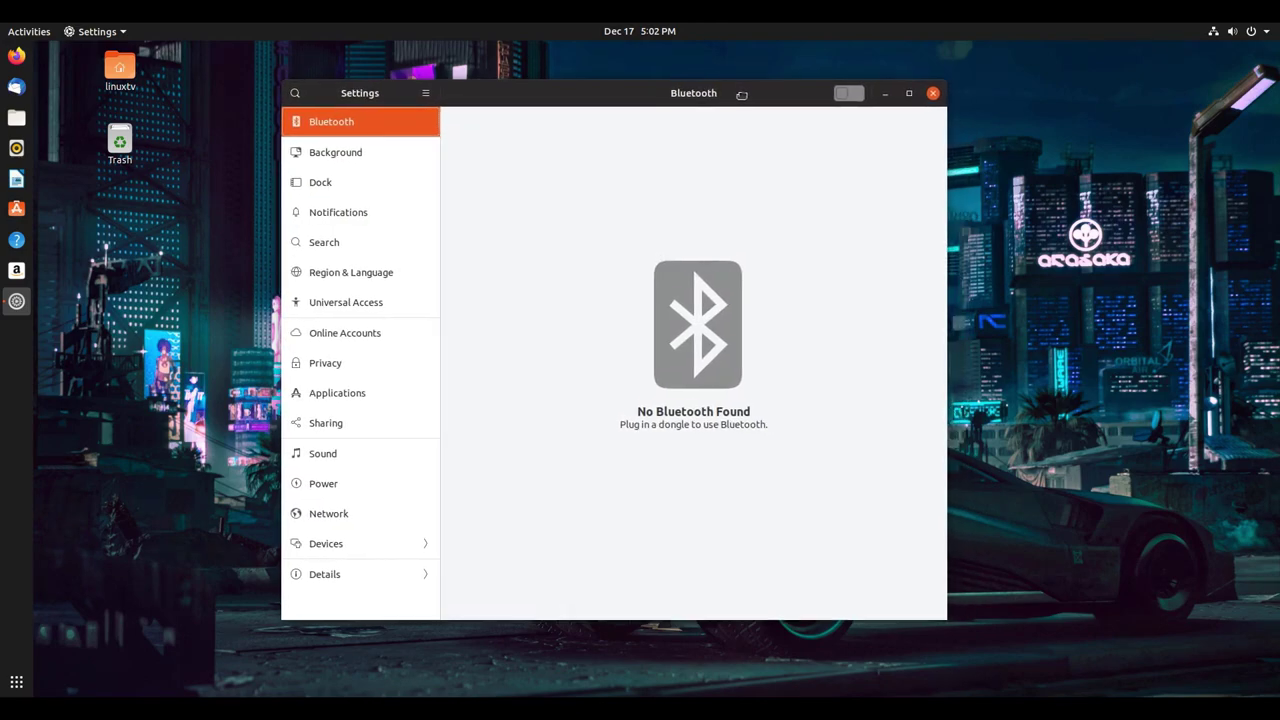